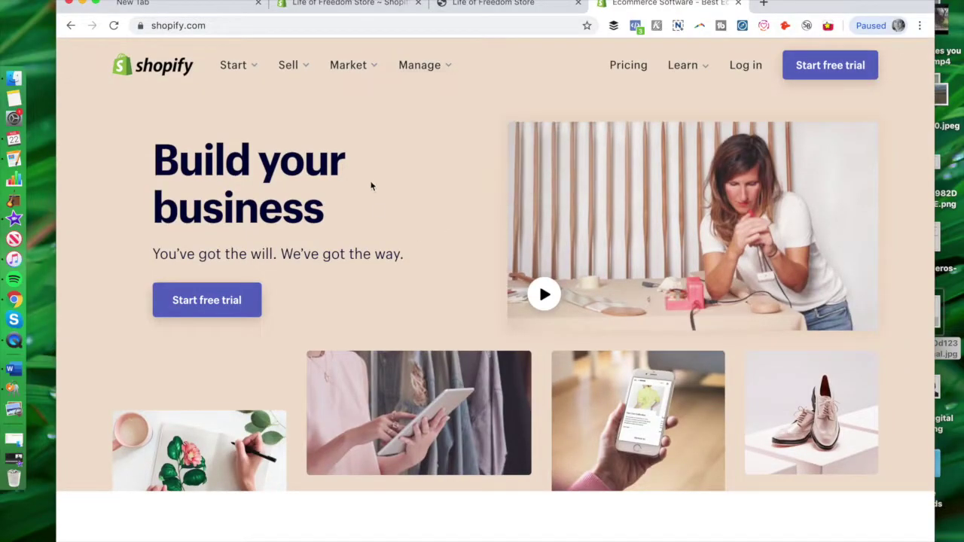
- Examine the Shopify homepage, including the Sell options and the sections on starting, selling and managing a business
mouse_move(296, 67)
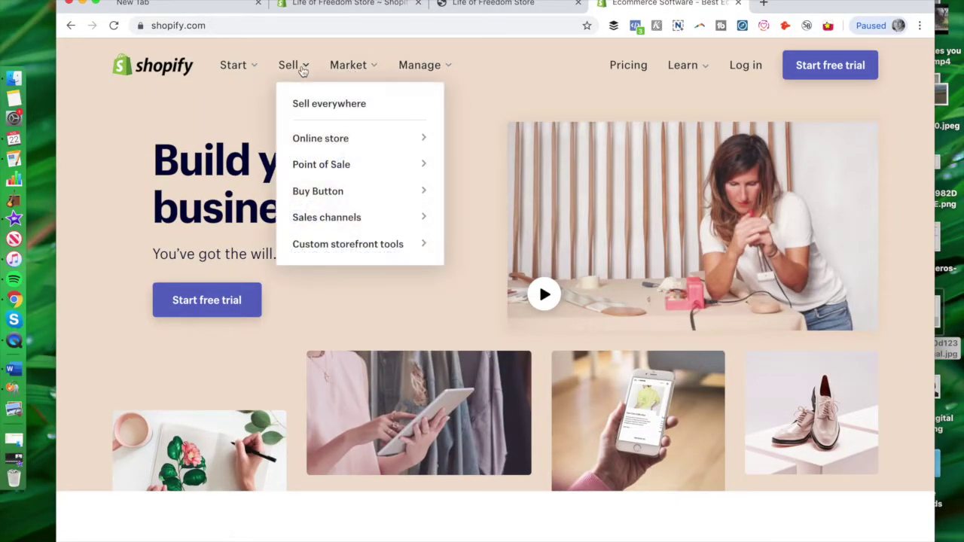
mouse_move(334, 166)
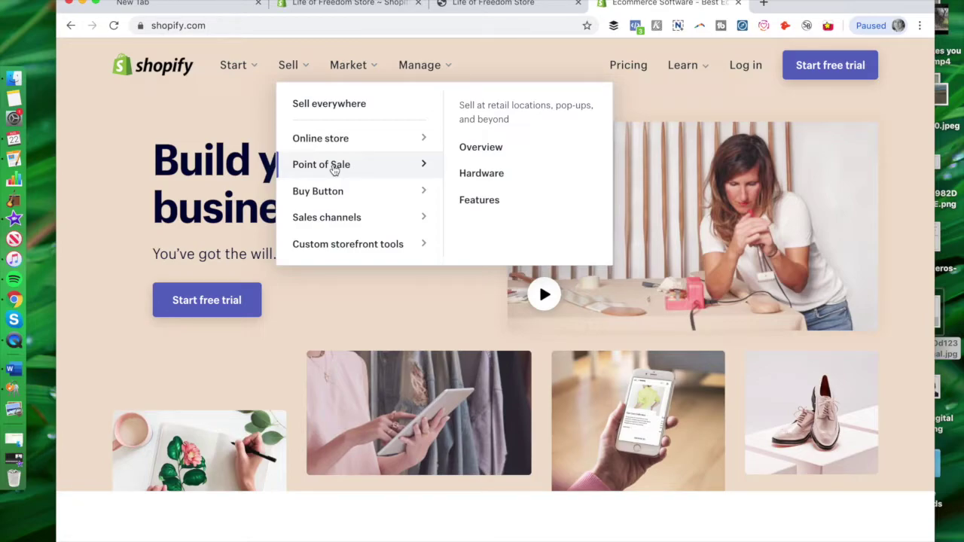
mouse_move(328, 194)
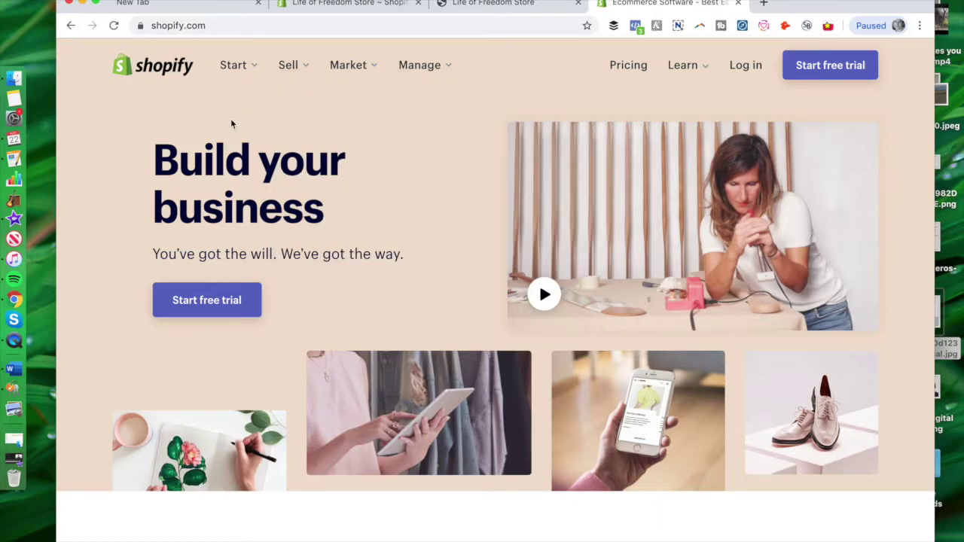
scroll(232, 122, "down", 4)
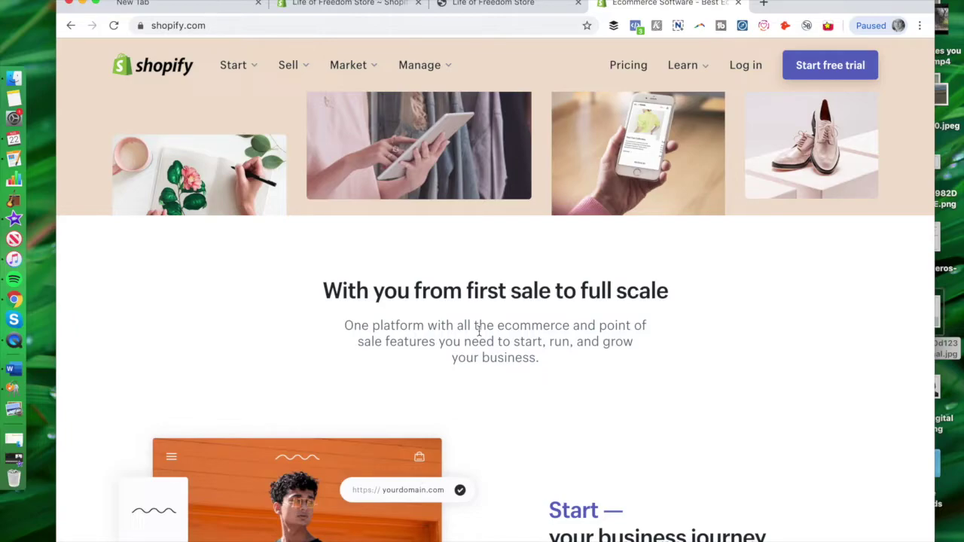
scroll(539, 382, "down", 5)
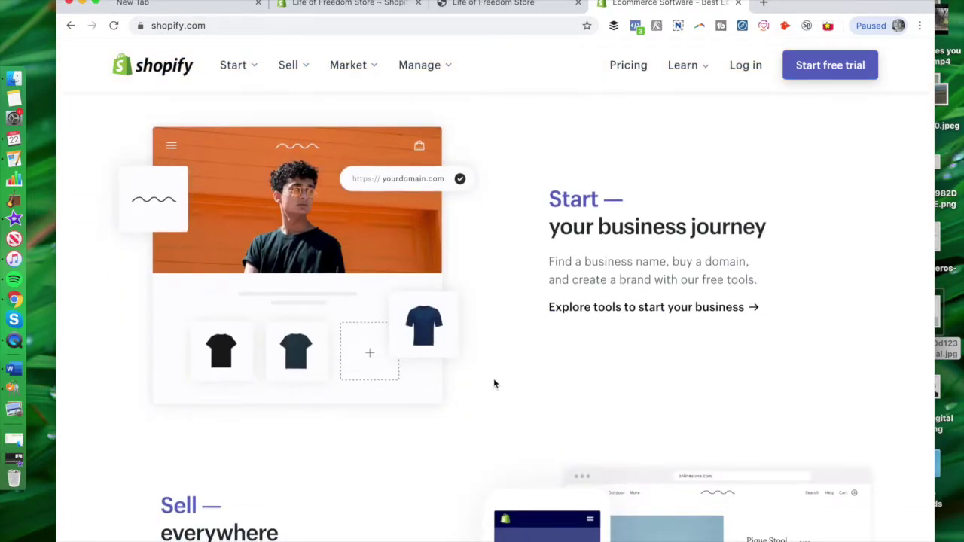
scroll(493, 384, "down", 10)
scroll(494, 384, "down", 8)
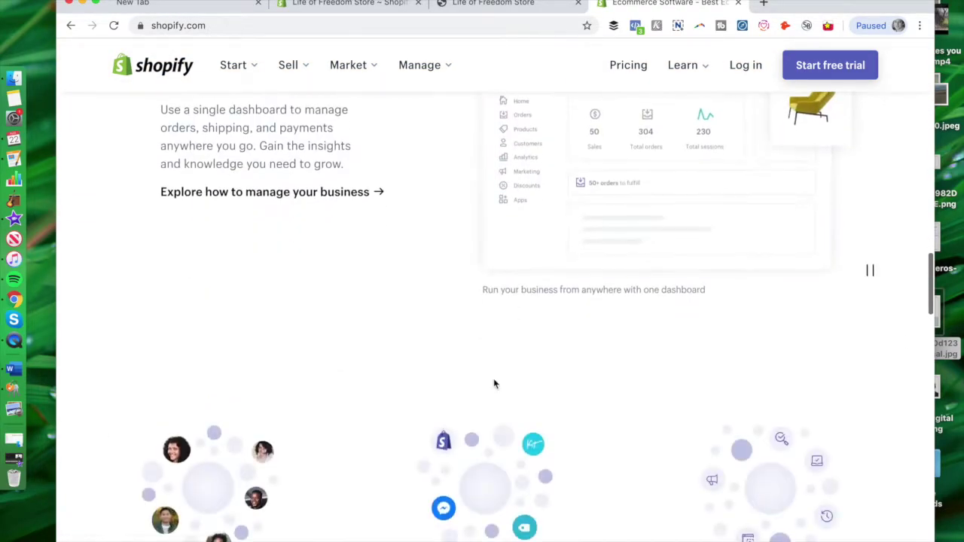
scroll(494, 384, "down", 8)
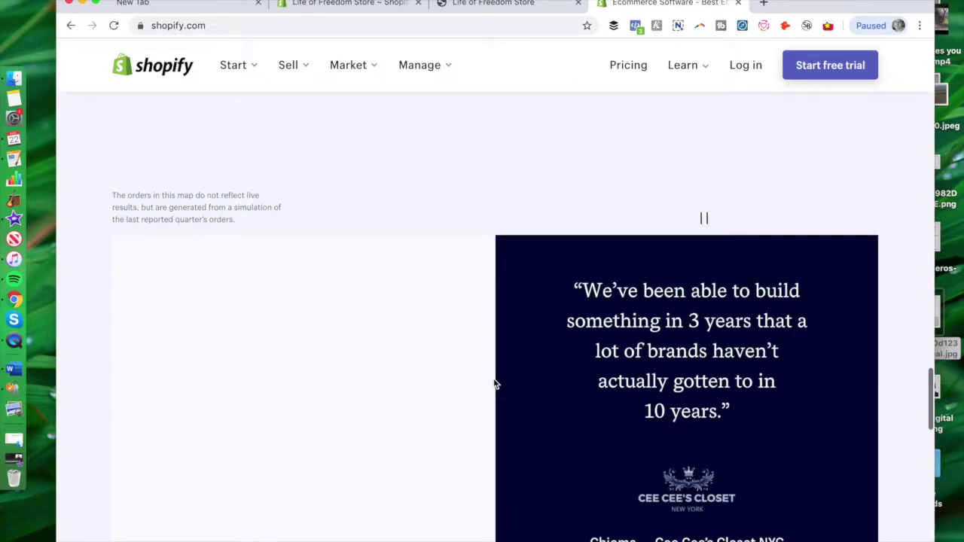
scroll(493, 384, "down", 10)
- Open the free 14-day trial sign-up form from the Shopify homepage, then close it without filling it in
scroll(493, 380, "up", 15)
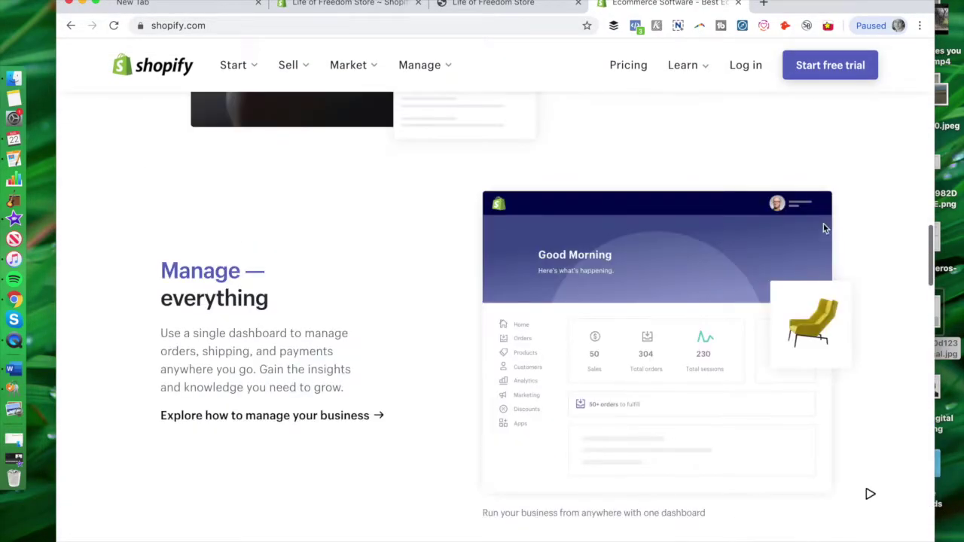
scroll(808, 231, "up", 20)
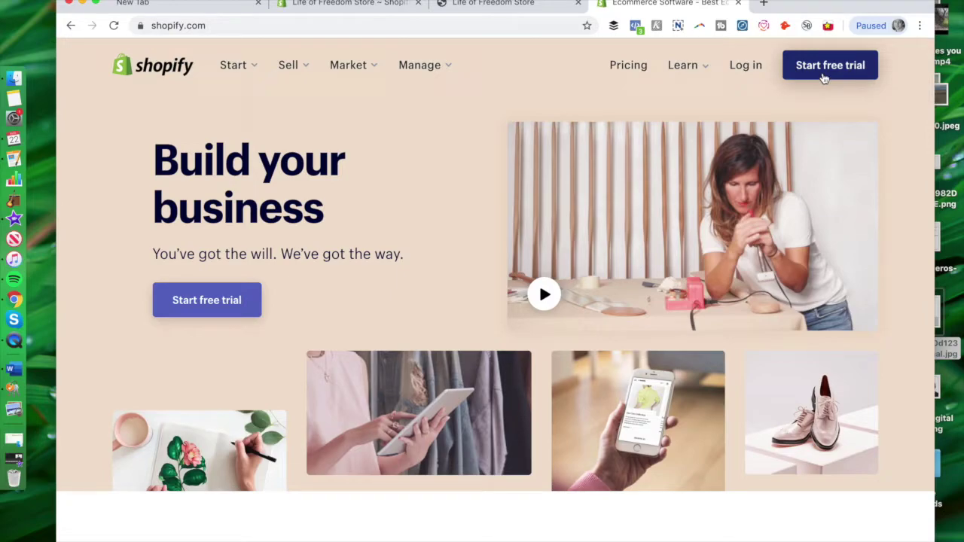
left_click(824, 78)
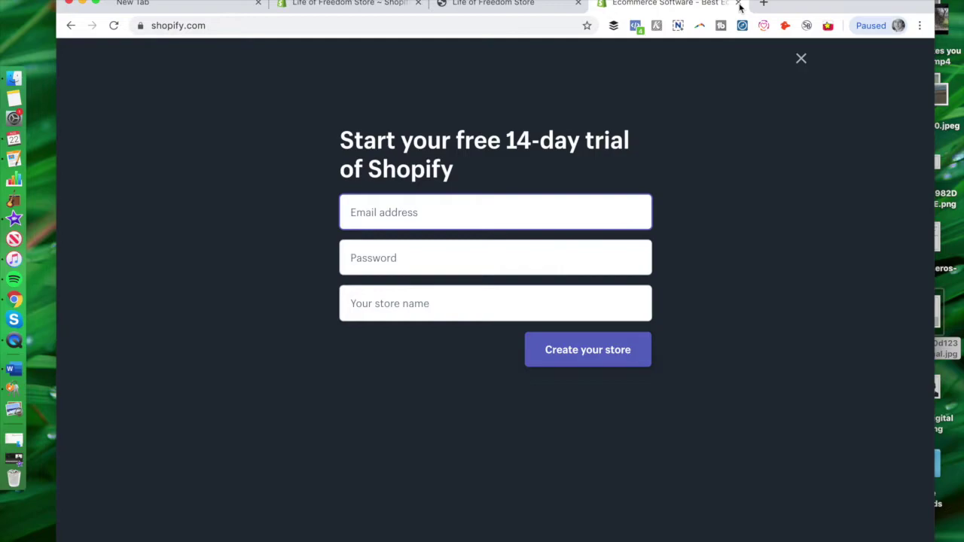
left_click(801, 58)
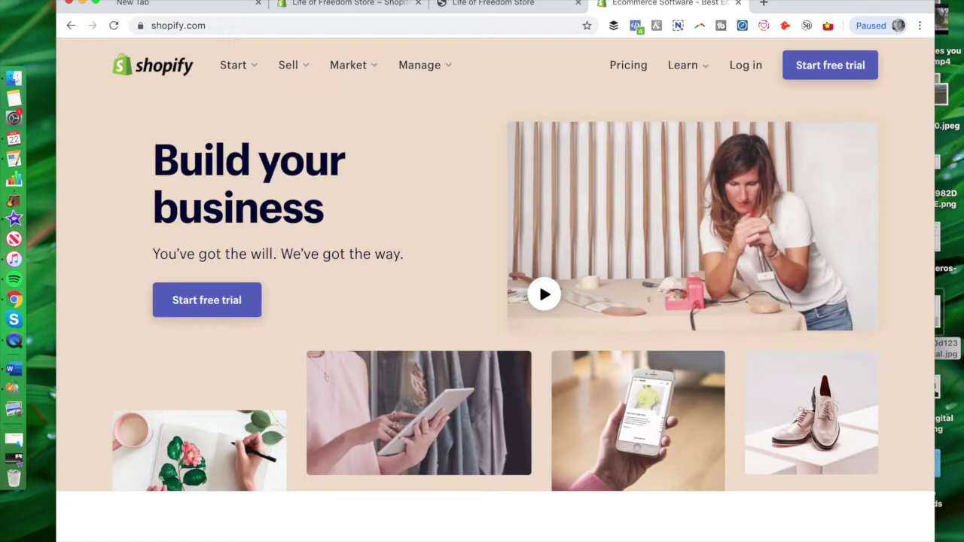
- Switch to the Life of Freedom Store admin and review the setup suggestions on its Home page
left_click(341, 5)
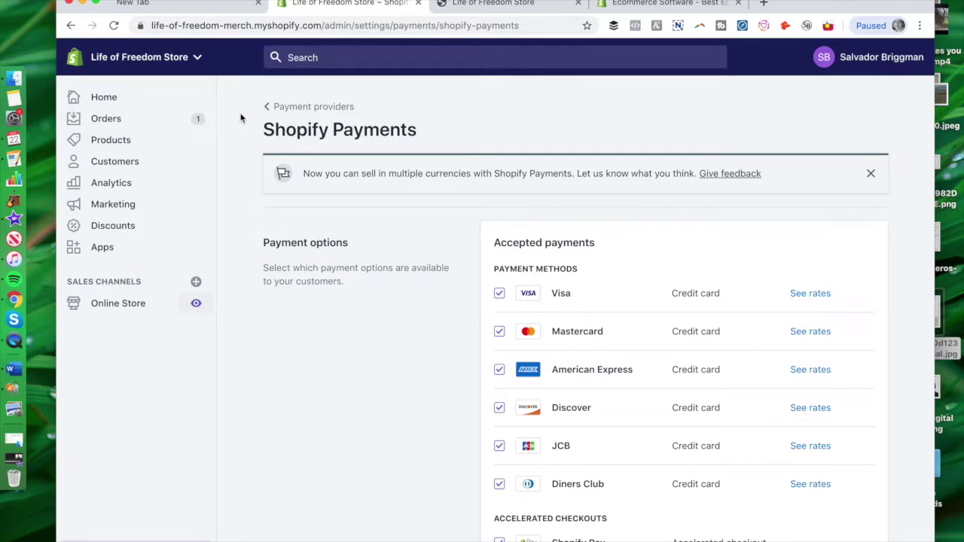
left_click(140, 103)
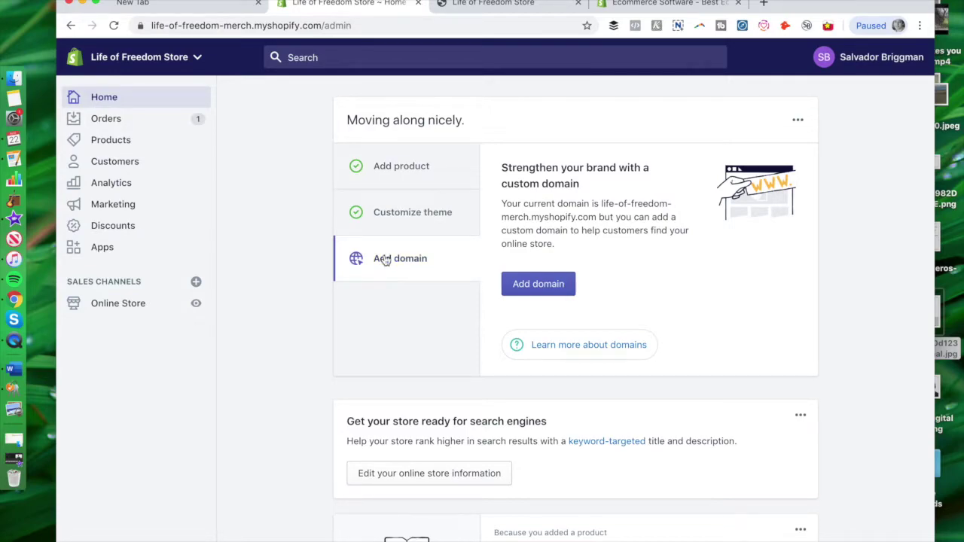
scroll(384, 259, "down", 5)
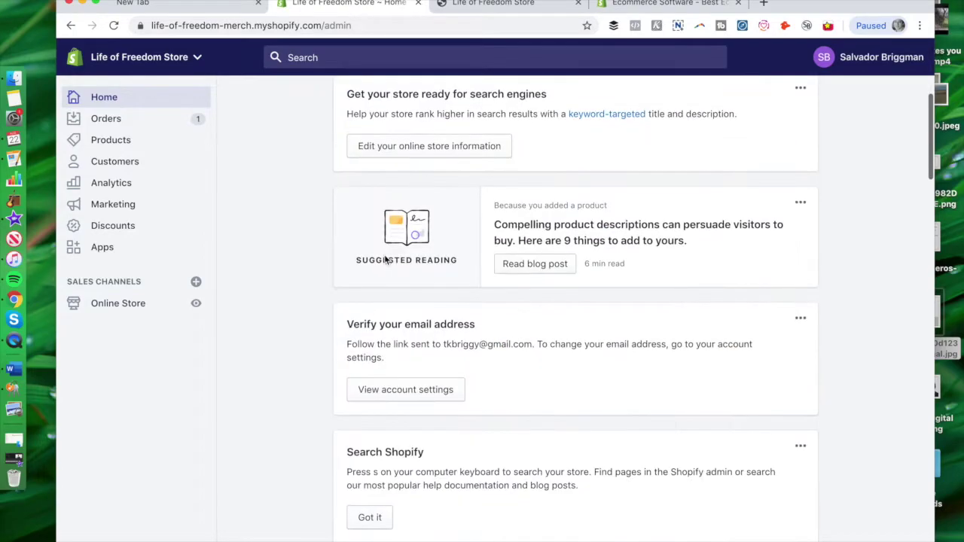
scroll(384, 256, "down", 2)
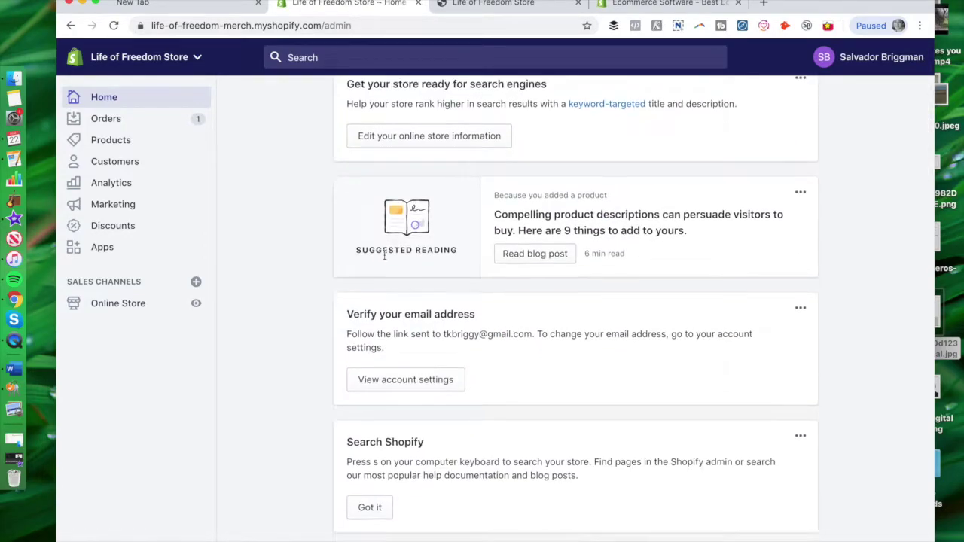
scroll(385, 256, "up", 7)
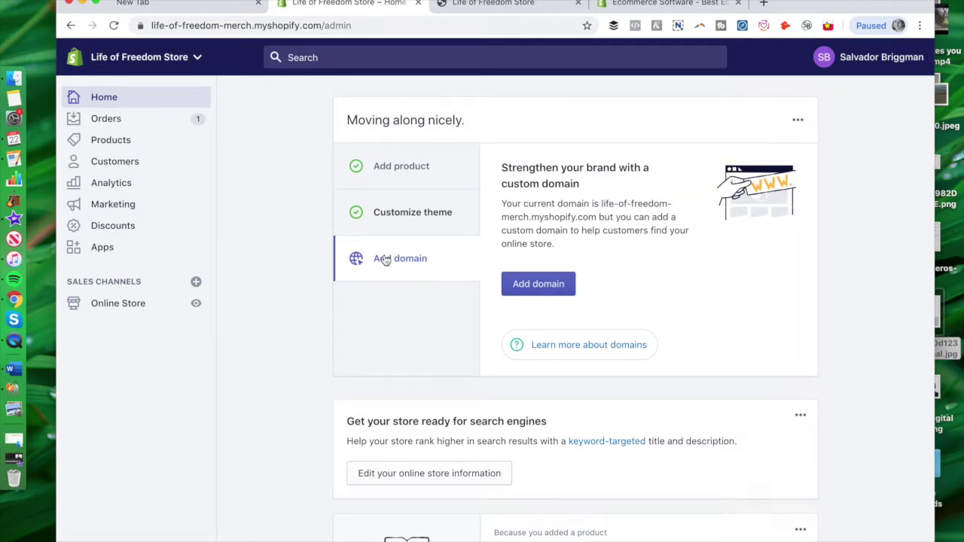
- Open the store's Themes page from the Customize theme suggestion
left_click(409, 229)
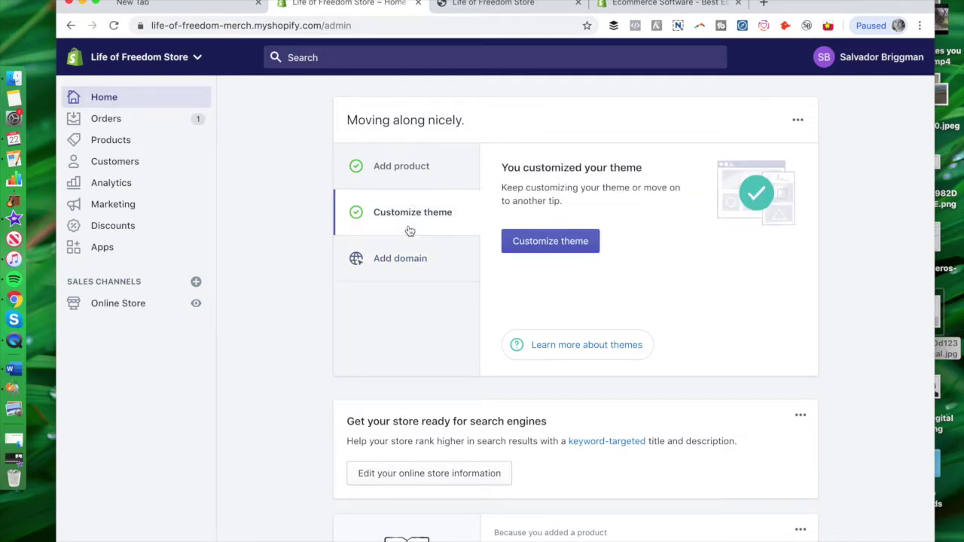
left_click(582, 241)
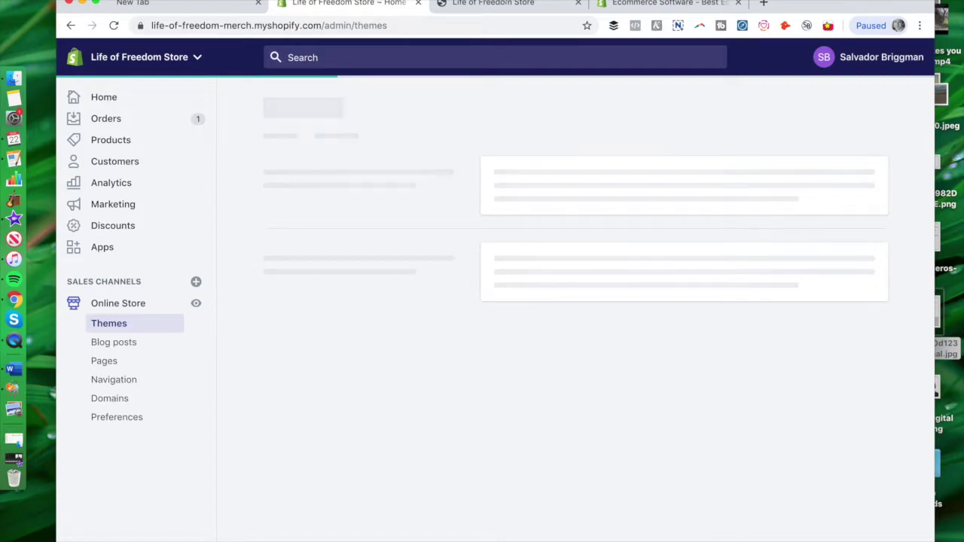
- Switch to the live Life of Freedom storefront and show the second slide of the homepage slideshow
left_click(497, 3)
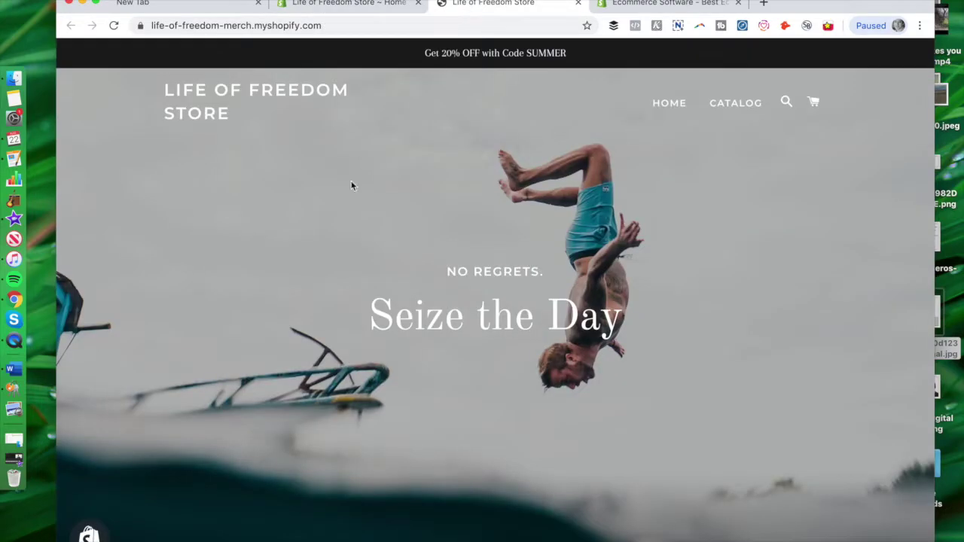
scroll(214, 281, "down", 2)
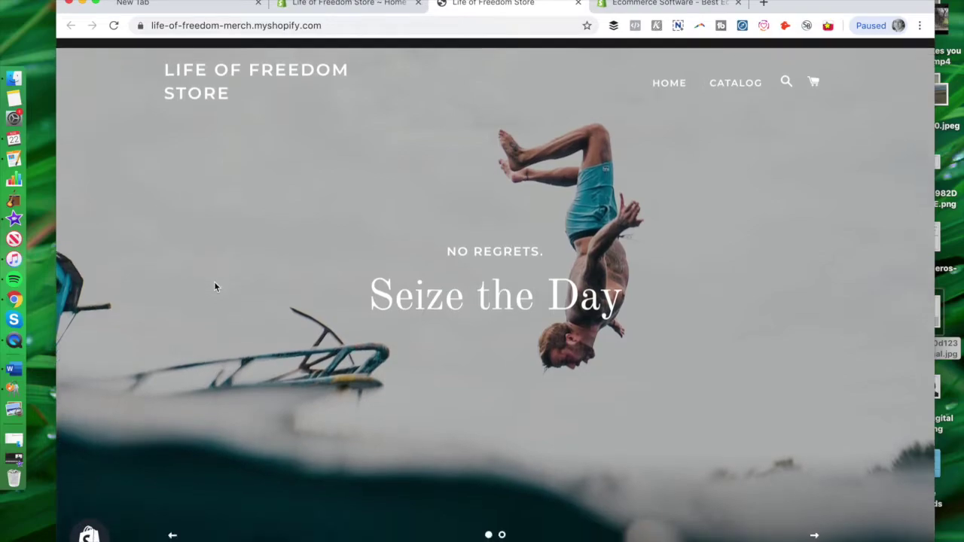
scroll(430, 414, "up", 1)
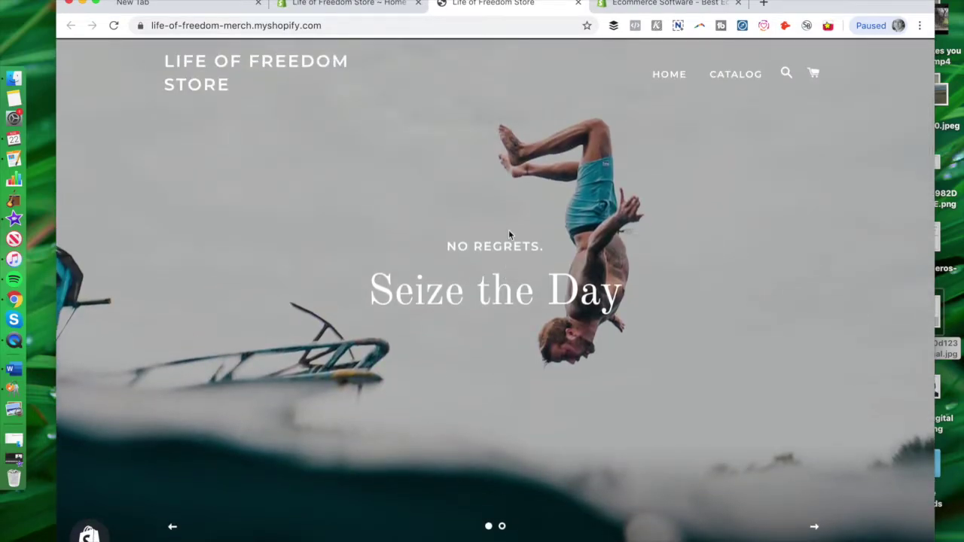
left_click(502, 526)
- Examine the storefront homepage's brand text, featured collection and collection list
scroll(374, 295, "down", 6)
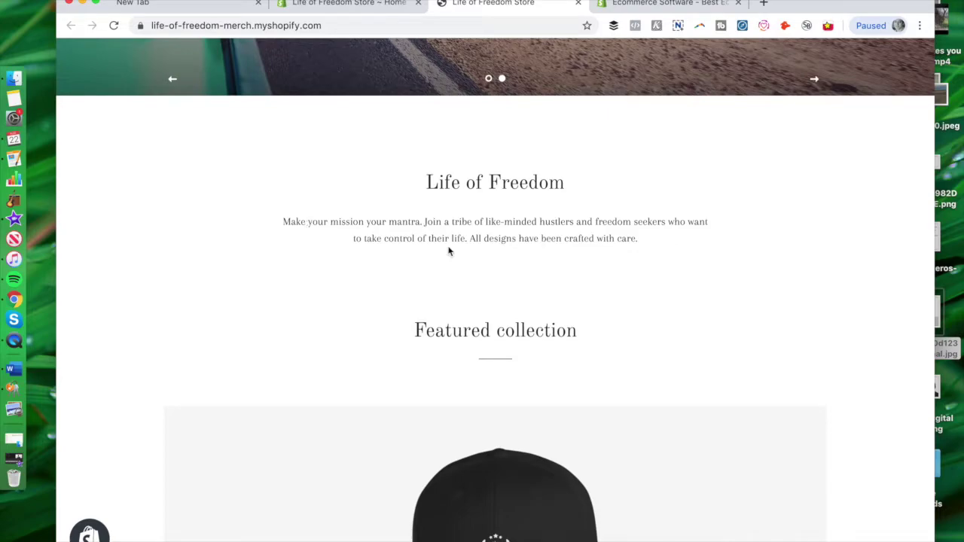
scroll(448, 250, "down", 2)
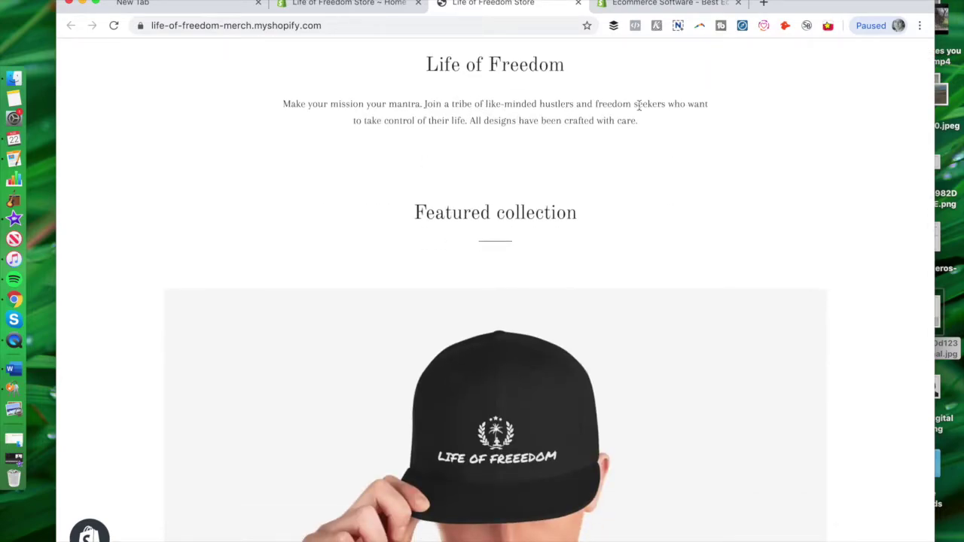
scroll(668, 114, "down", 2)
scroll(471, 157, "down", 8)
scroll(471, 157, "up", 8)
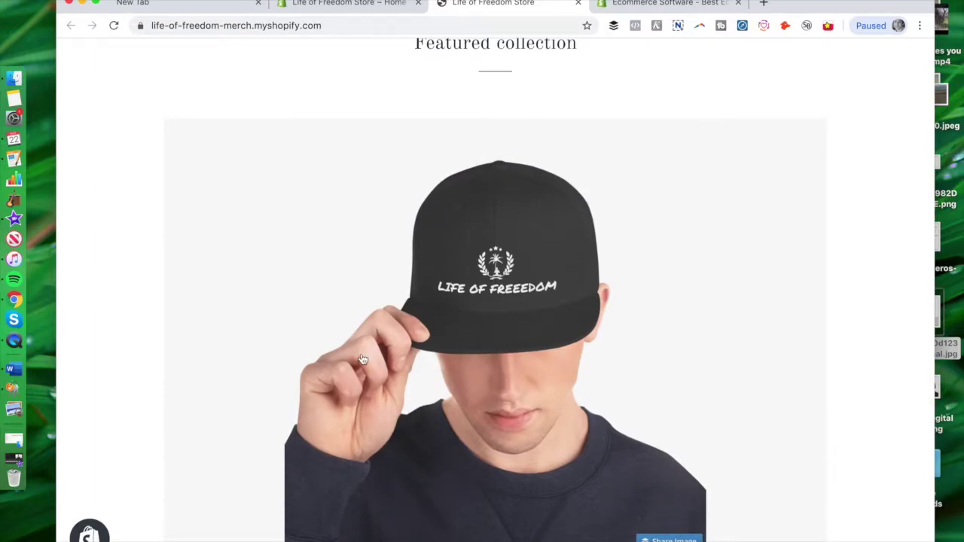
scroll(362, 359, "down", 8)
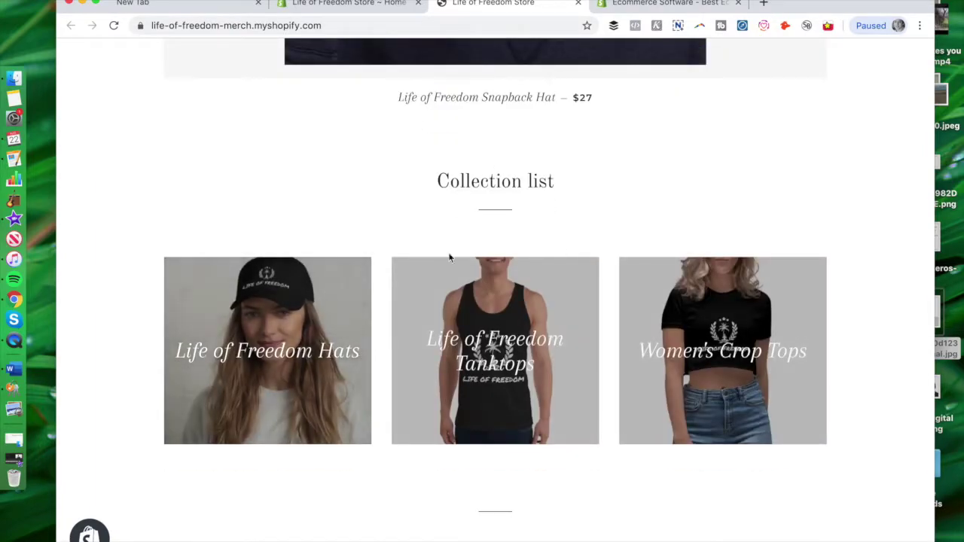
scroll(723, 340, "down", 2)
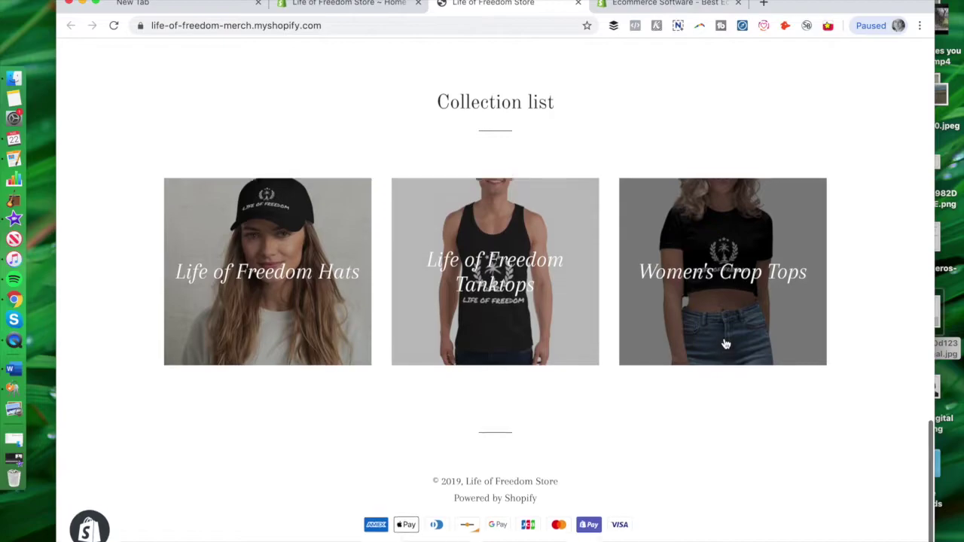
scroll(658, 366, "up", 5)
scroll(506, 249, "up", 10)
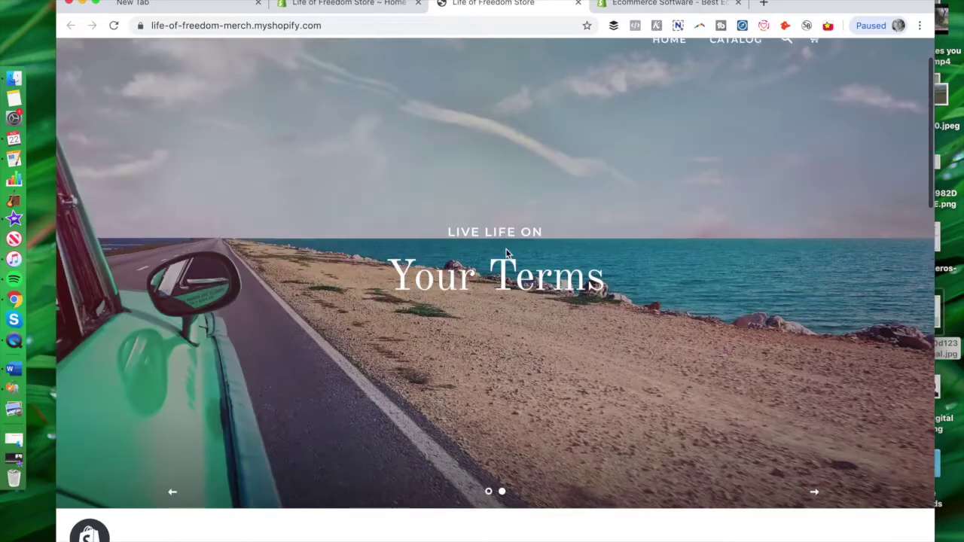
scroll(506, 249, "down", 12)
scroll(504, 226, "up", 5)
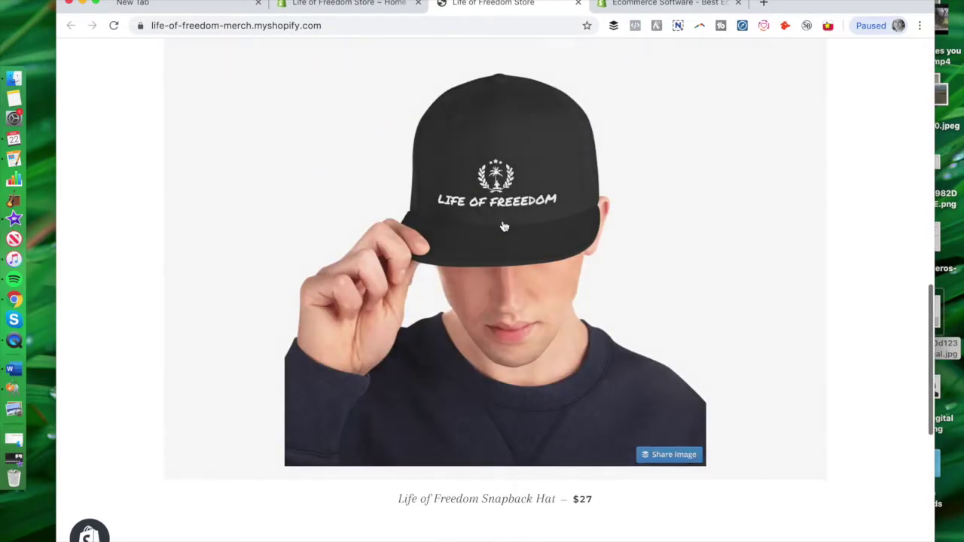
- Open the storefront's full product catalog and look through the listed hats, tank tops, shorts and crop top
left_click(504, 226)
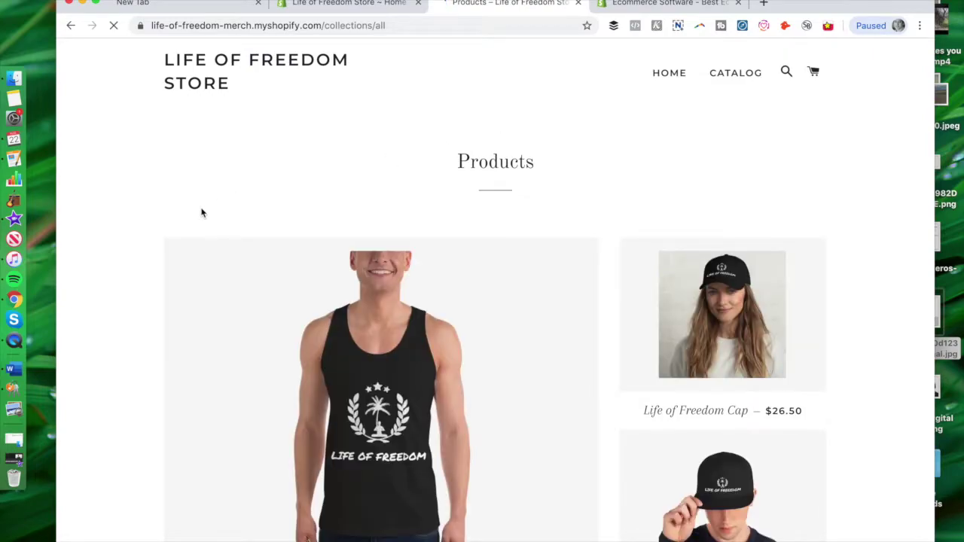
scroll(128, 215, "down", 5)
scroll(129, 213, "up", 3)
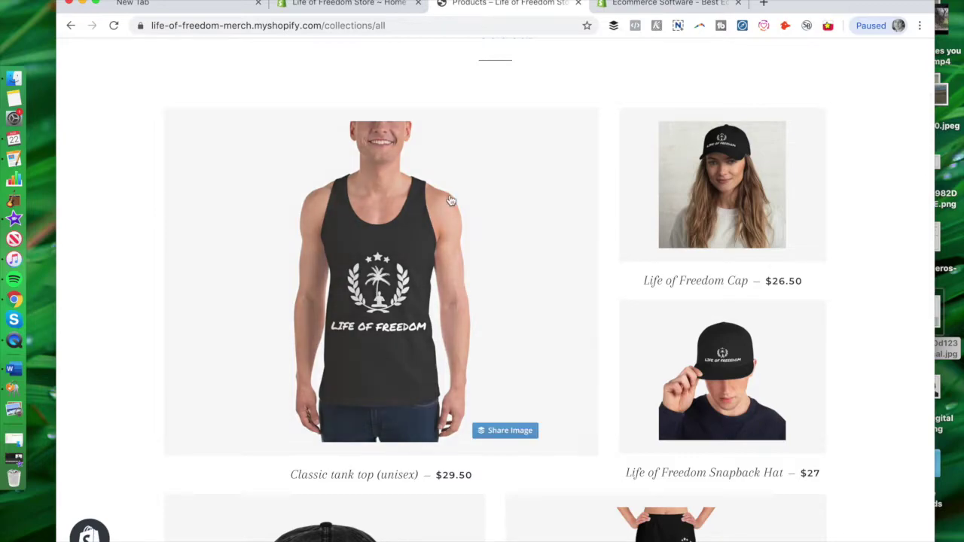
scroll(460, 194, "down", 3)
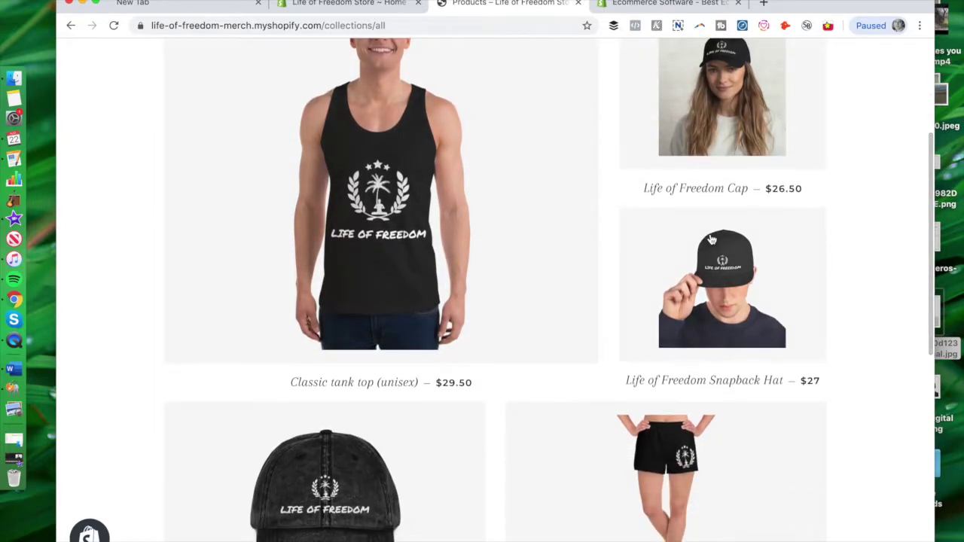
scroll(708, 226, "down", 3)
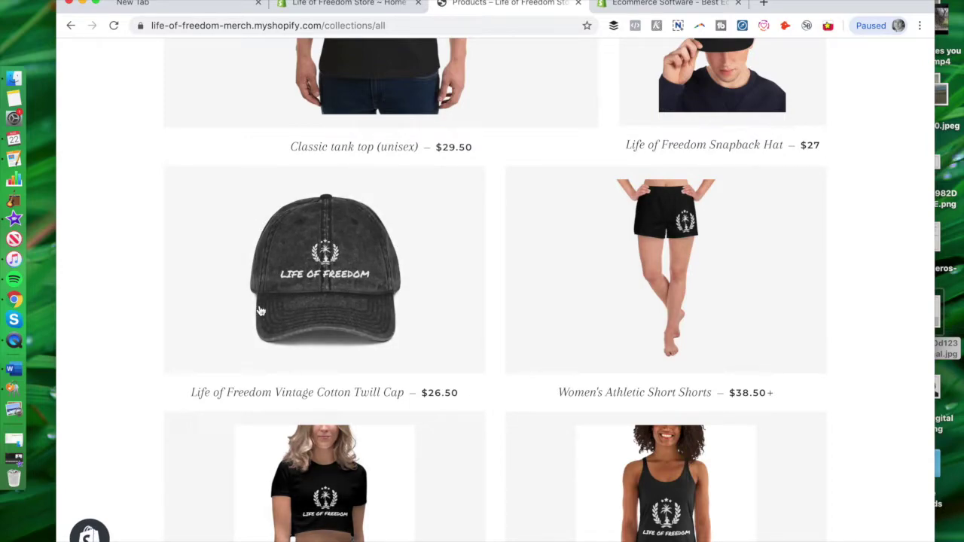
scroll(347, 286, "down", 3)
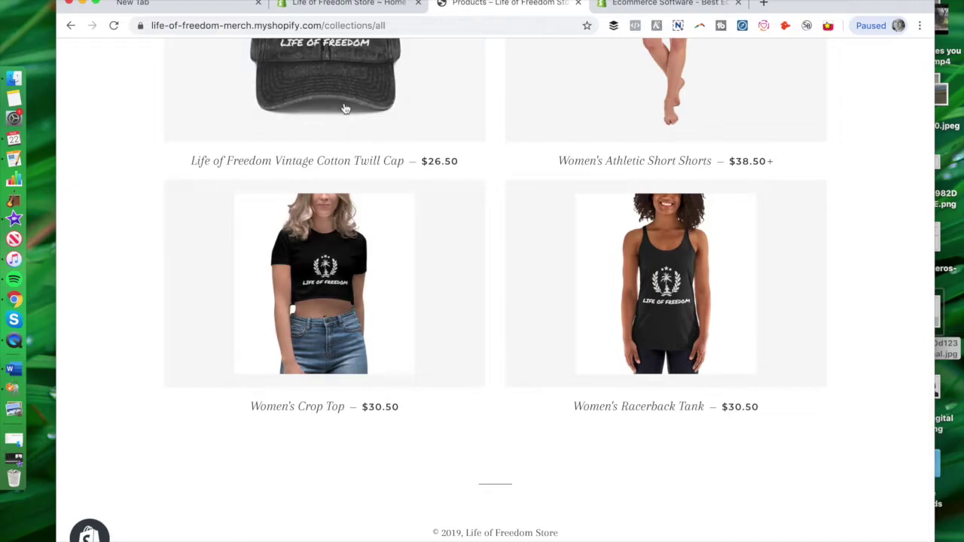
scroll(708, 269, "down", 1)
scroll(708, 269, "up", 11)
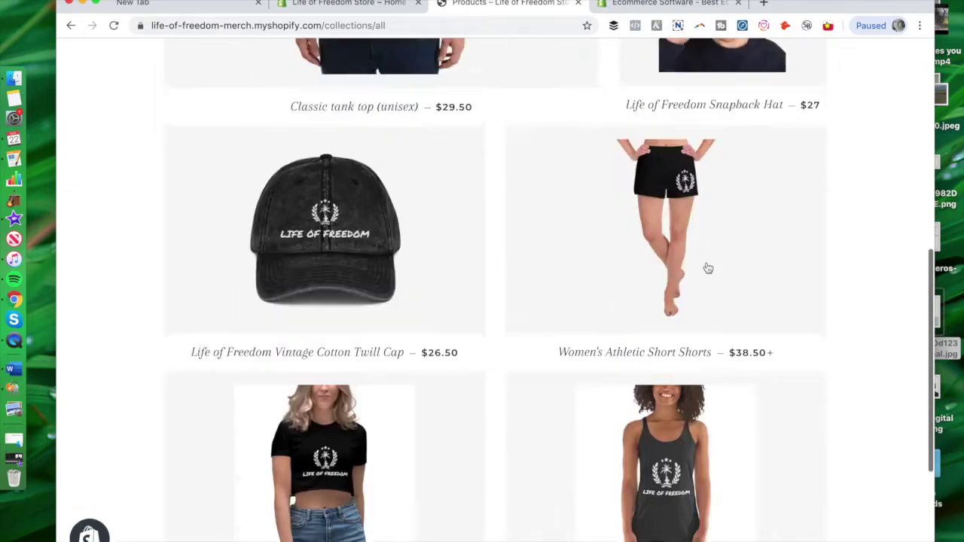
scroll(601, 282, "down", 6)
scroll(600, 283, "down", 5)
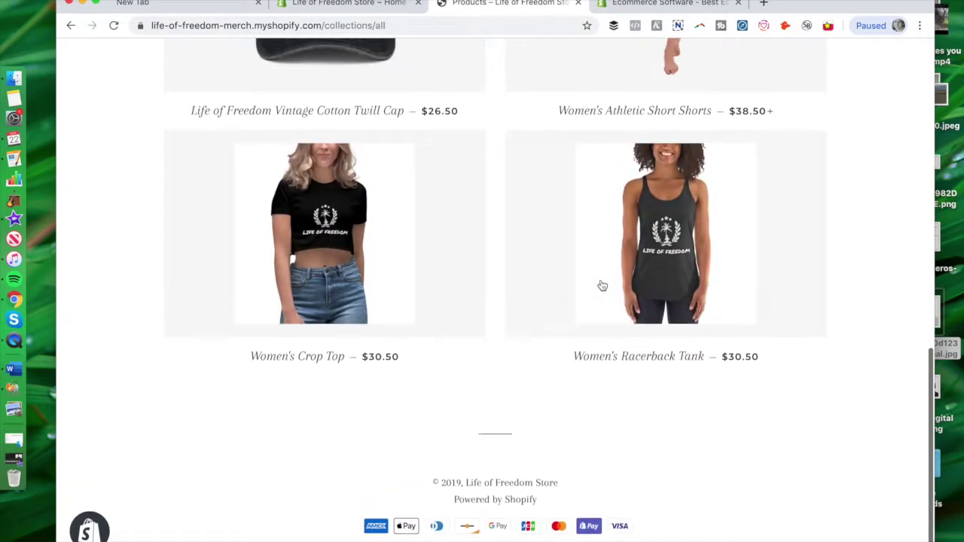
- Return to the store admin's Themes page and browse the full collection of free themes
scroll(635, 272, "up", 11)
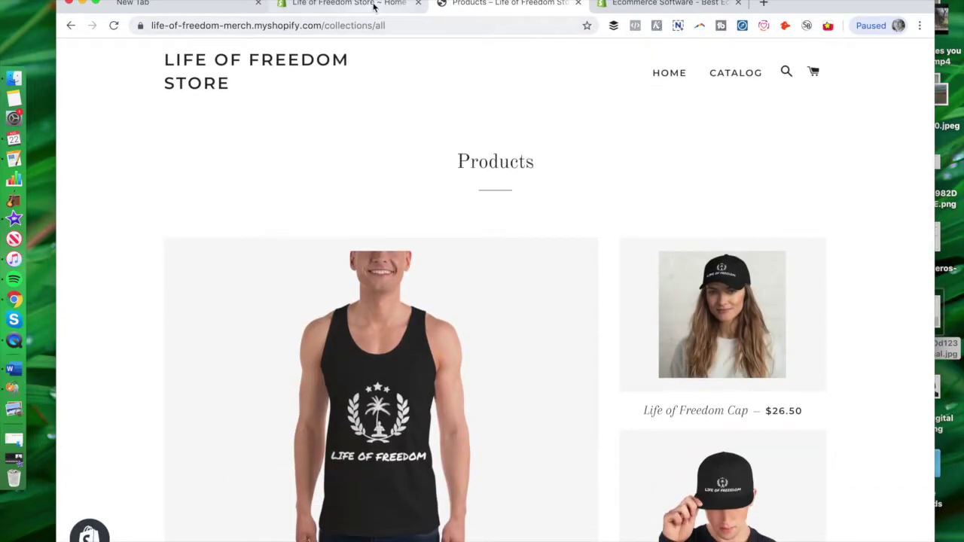
left_click(377, 8)
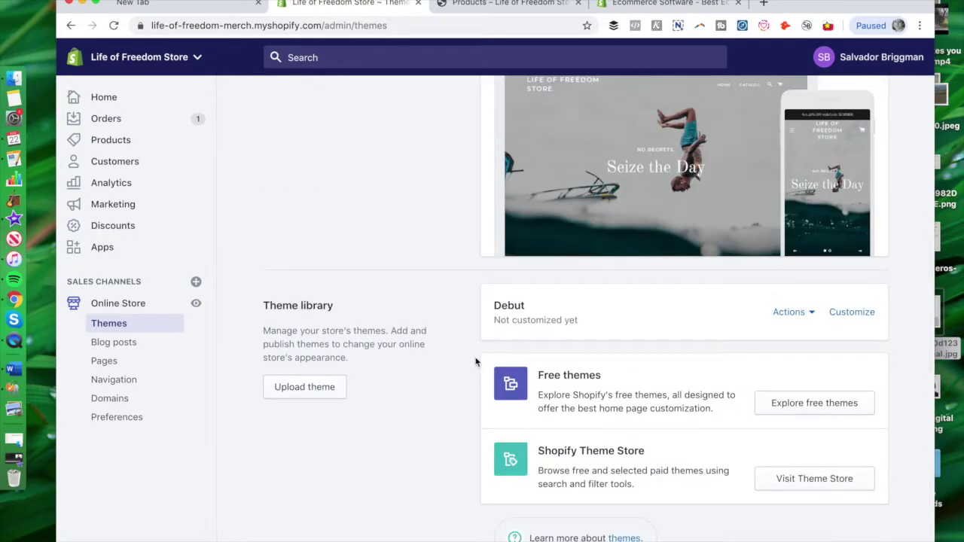
left_click(808, 403)
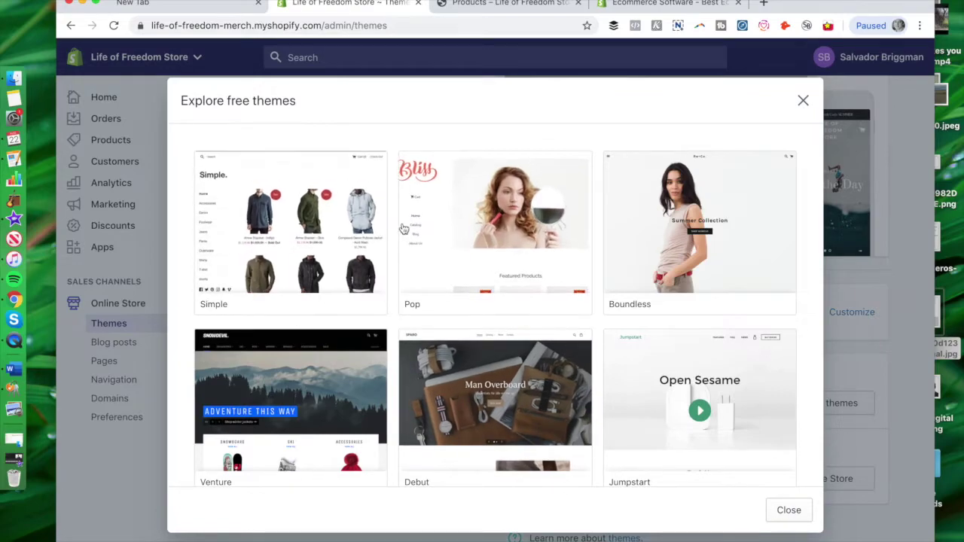
scroll(674, 233, "down", 5)
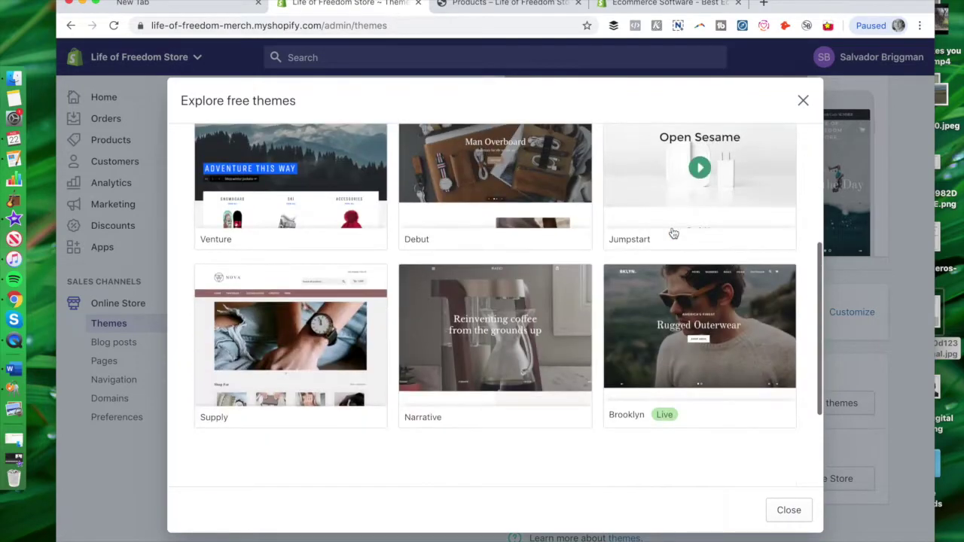
scroll(674, 234, "down", 3)
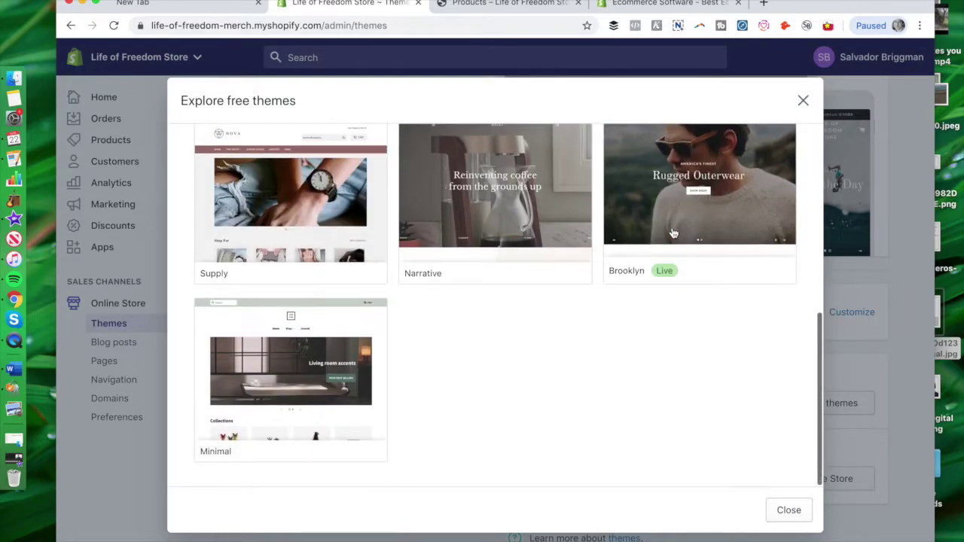
scroll(674, 234, "up", 1)
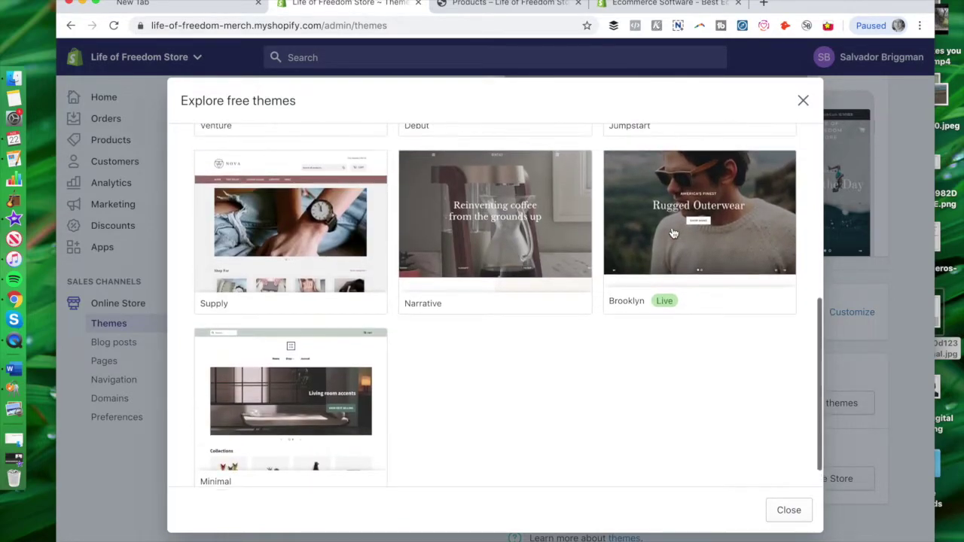
- View the Supply theme's features and its Blue and Light styles, and return to the free themes list
left_click(258, 219)
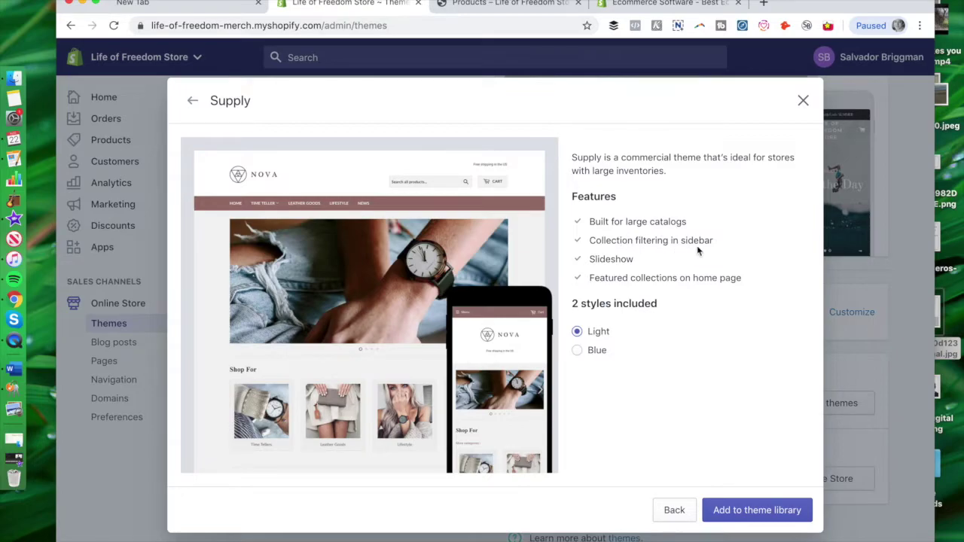
left_click(578, 351)
left_click(577, 332)
left_click(673, 510)
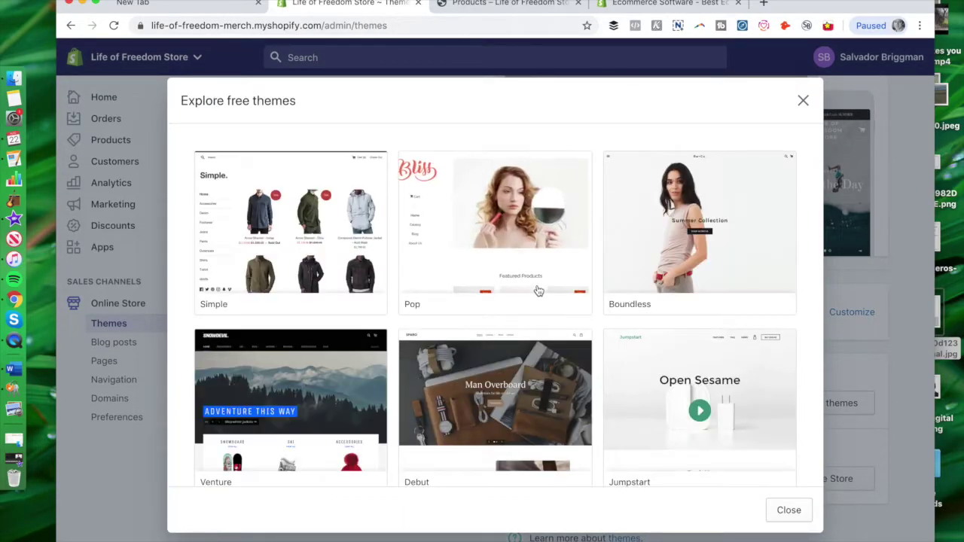
- Compare the Boundless theme's Vibrant and Black & white styles, and add the theme to the library with Black & white selected
left_click(705, 253)
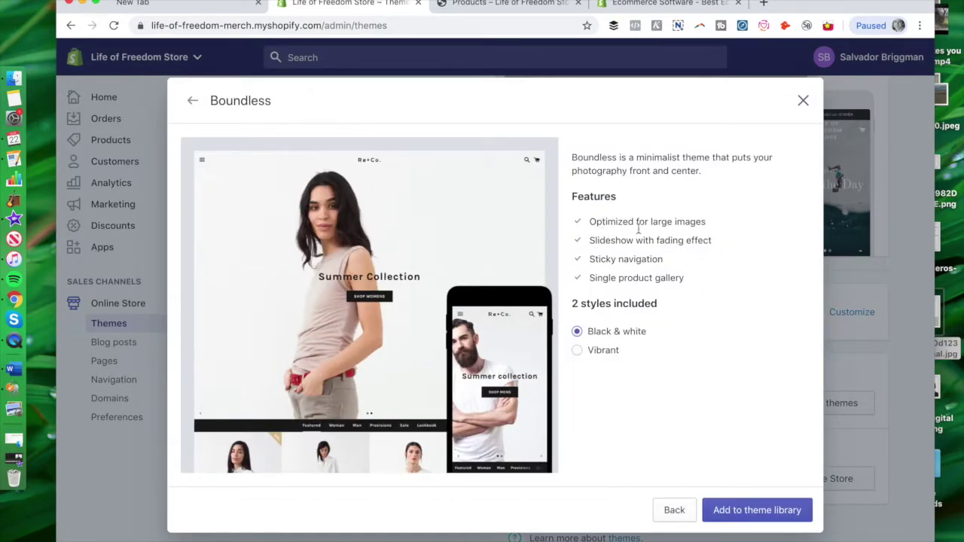
left_click(577, 351)
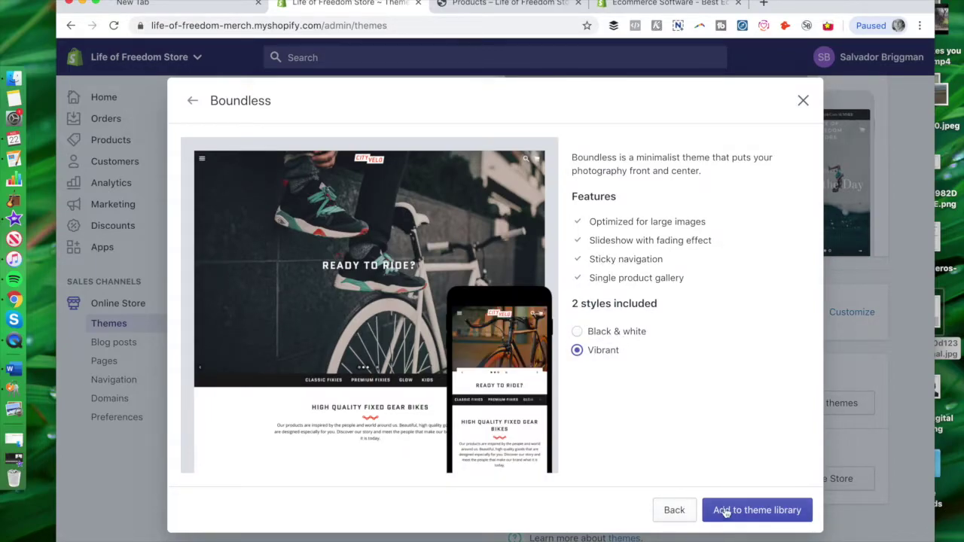
left_click(578, 338)
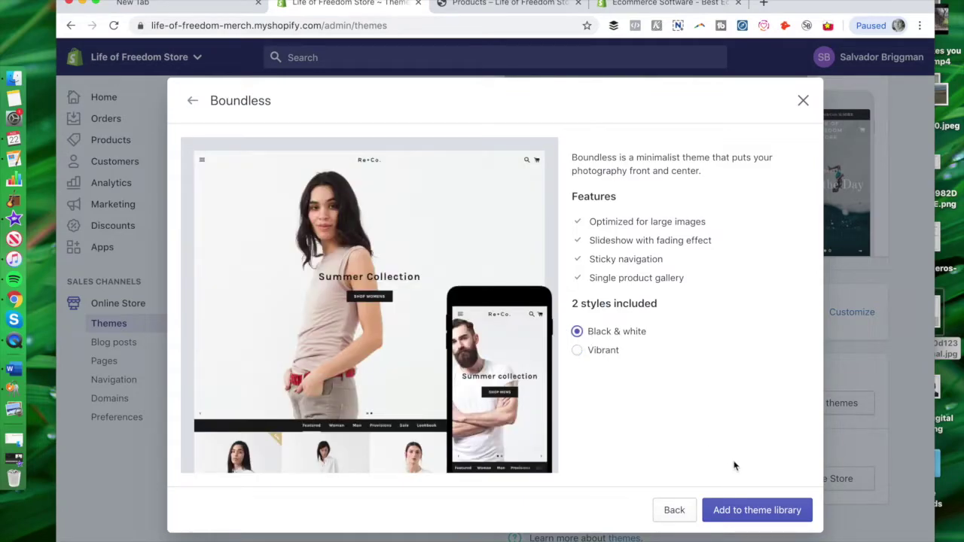
left_click(755, 509)
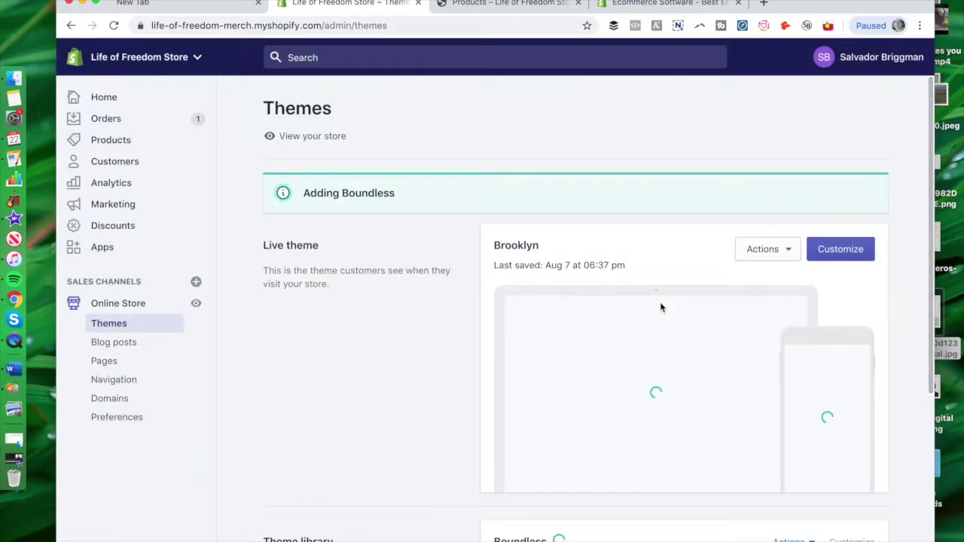
- Preview the Boundless theme from the theme library and switch to its preview page
scroll(449, 305, "down", 4)
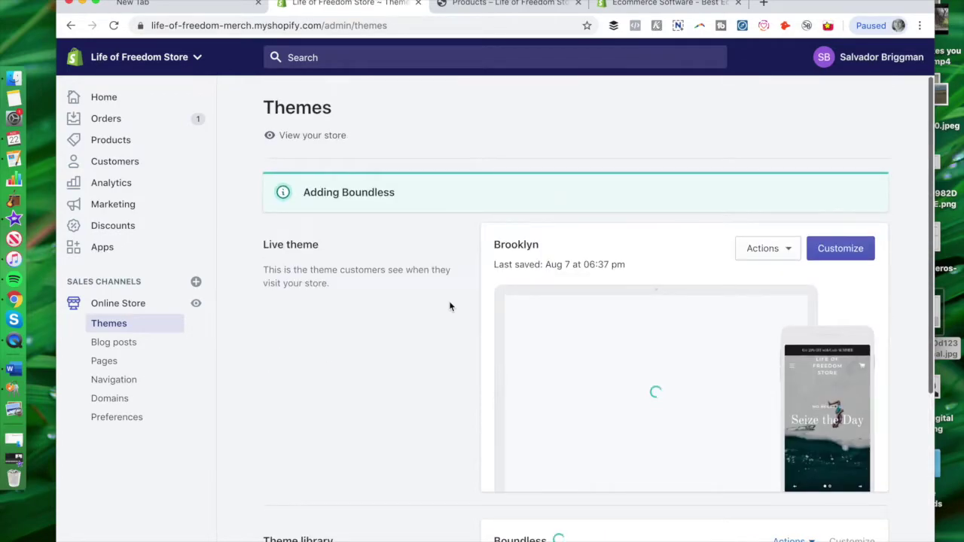
scroll(449, 303, "down", 5)
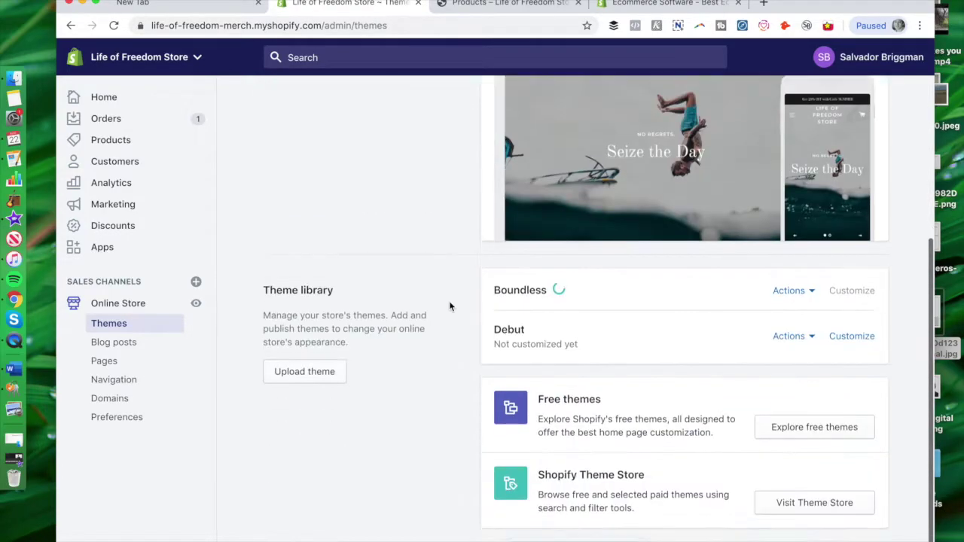
left_click(794, 296)
left_click(768, 329)
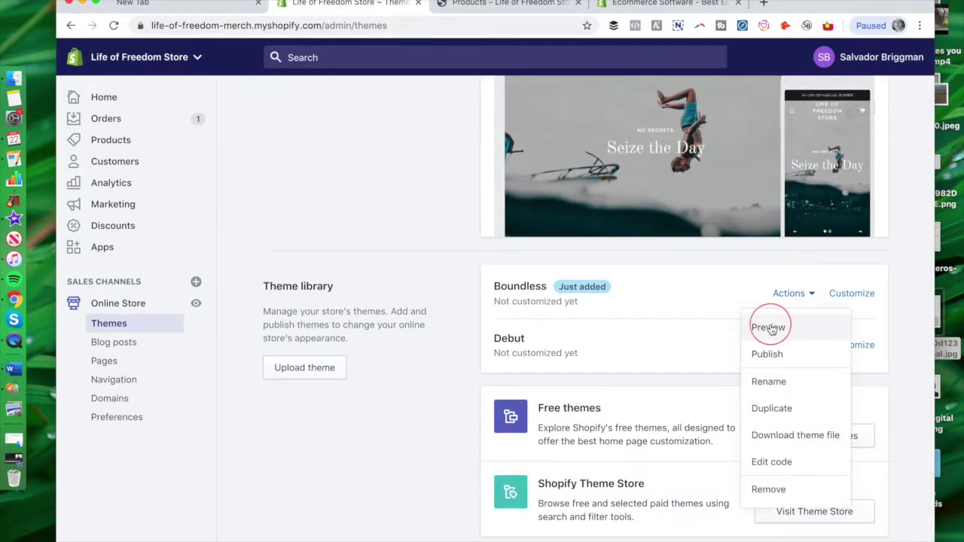
left_click(506, 4)
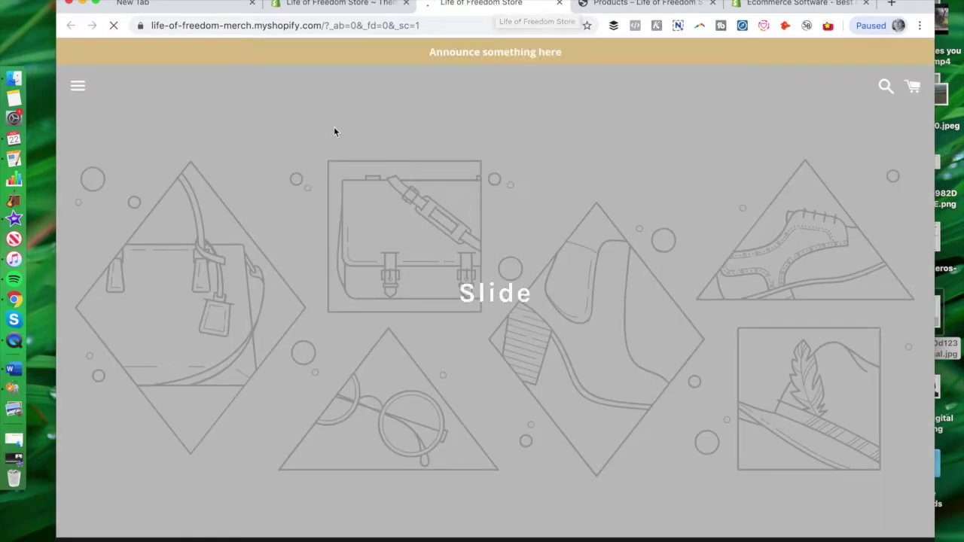
- Examine the Boundless preview's slide, brand text, featured product and newsletter sections, and open its navigation menu
scroll(335, 131, "down", 3)
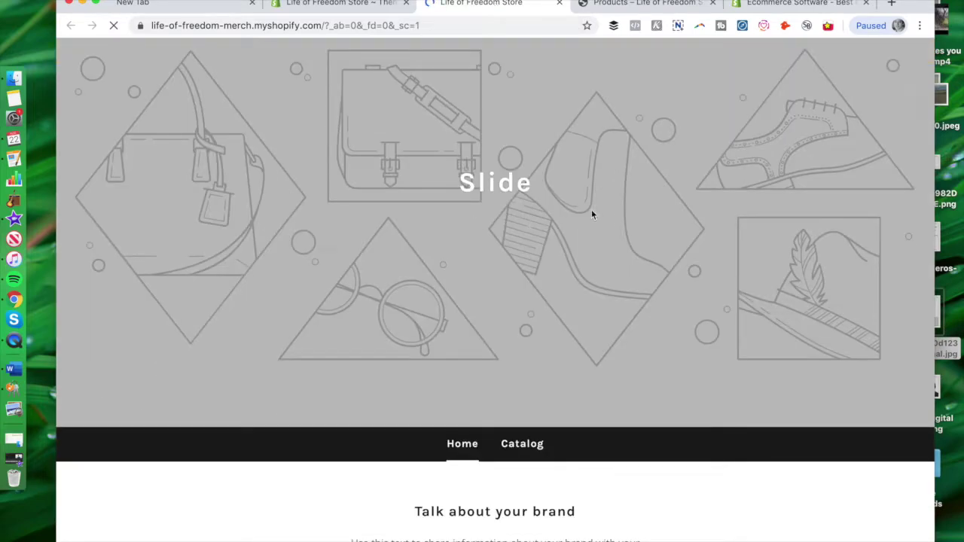
scroll(540, 259, "down", 8)
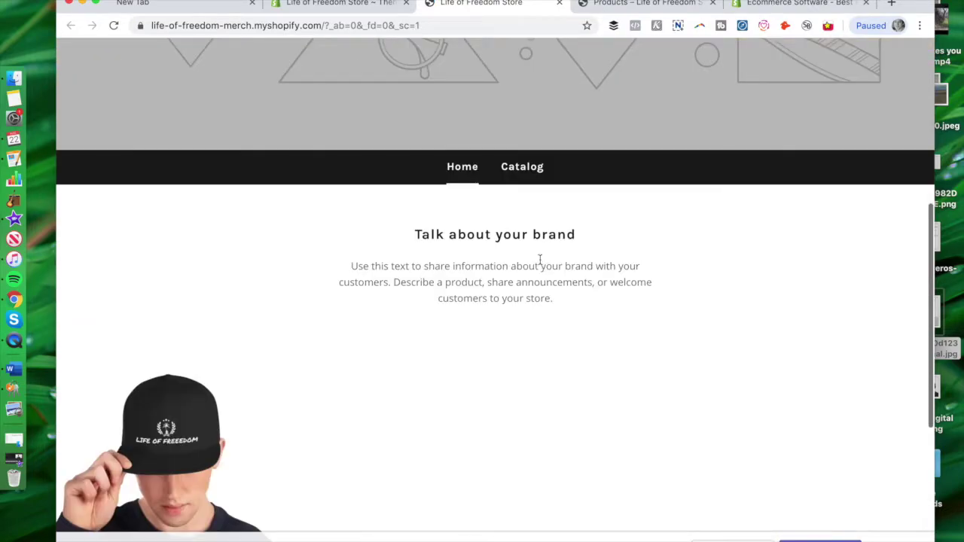
scroll(477, 241, "down", 5)
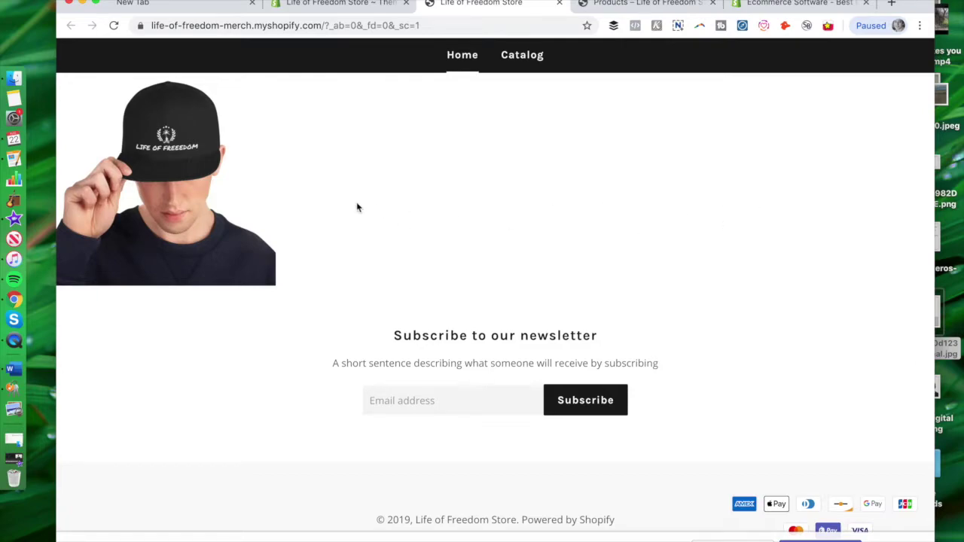
scroll(403, 236, "down", 1)
scroll(403, 236, "up", 7)
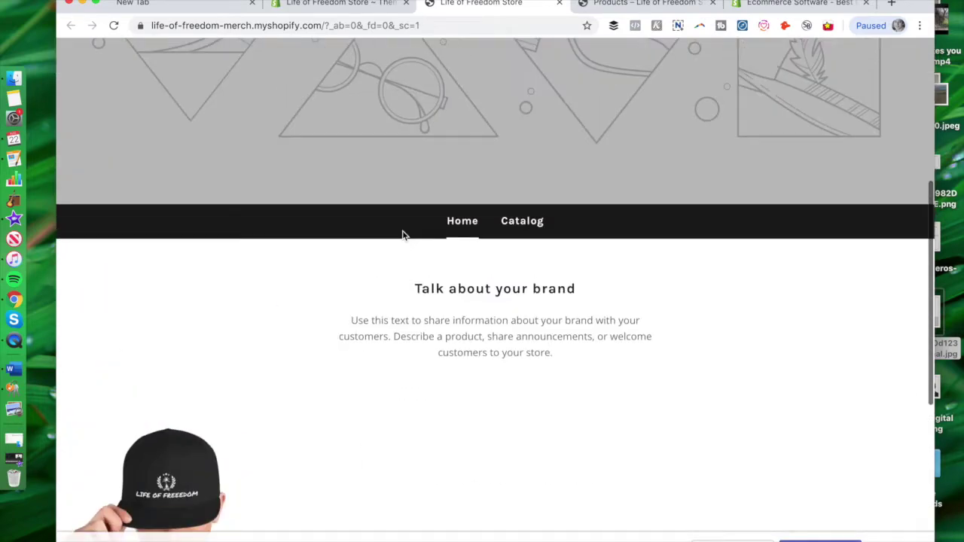
scroll(524, 226, "up", 3)
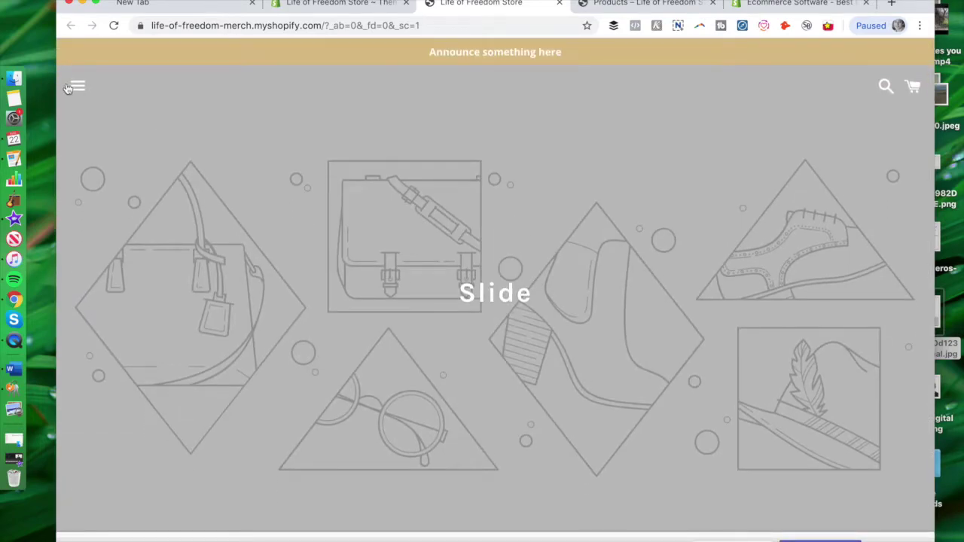
left_click(71, 92)
- Return to the theme library and open a preview of the store with the Debut theme
left_click(346, 9)
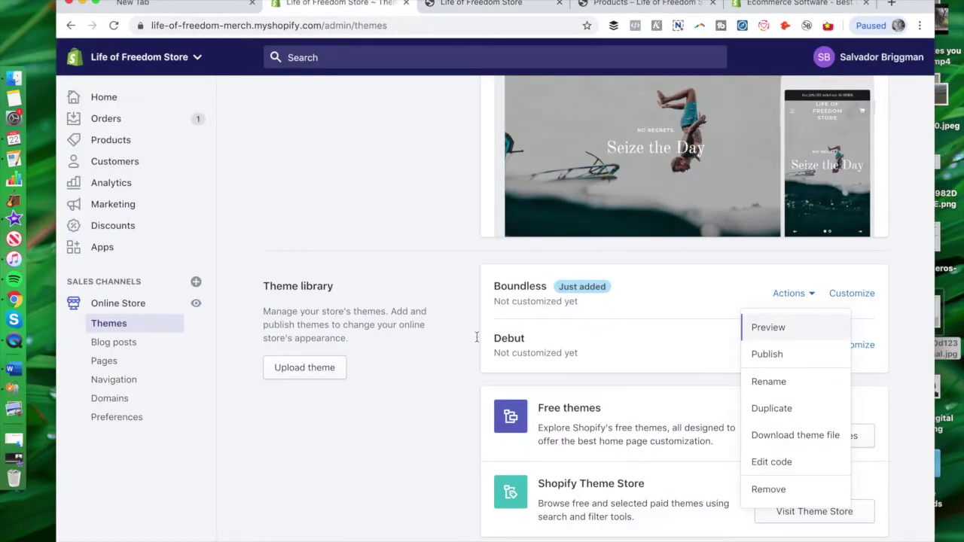
left_click(693, 344)
left_click(784, 345)
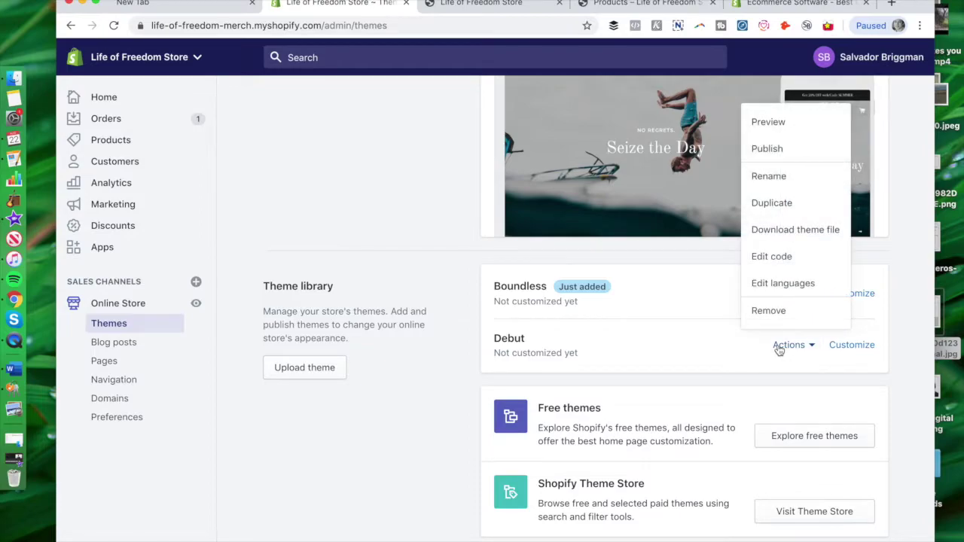
left_click(768, 122)
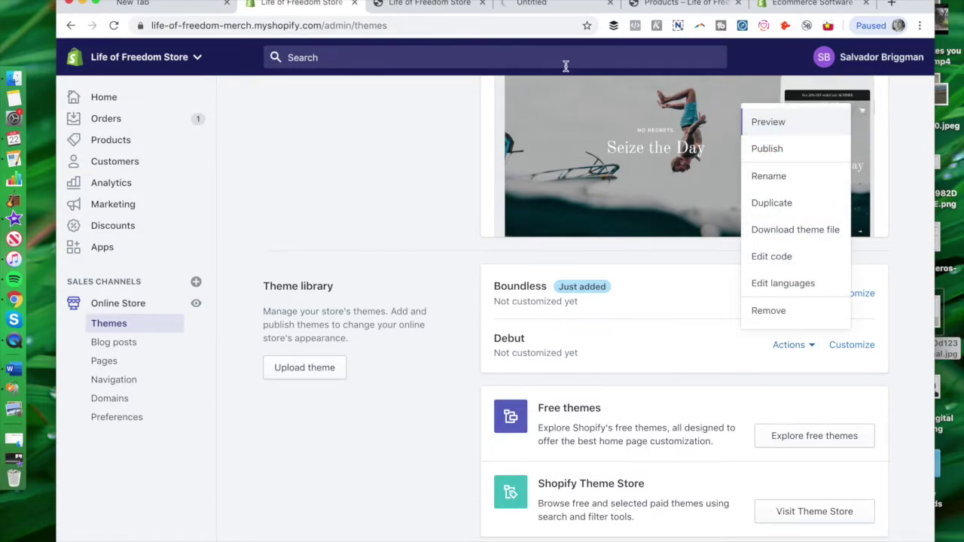
left_click(533, 6)
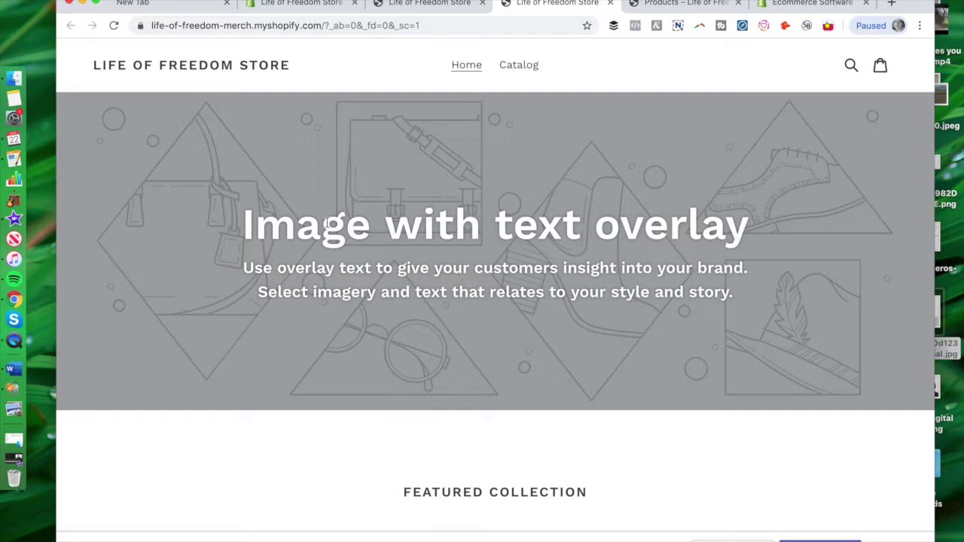
- Examine the Debut preview's image with text overlay, featured collection and image with text sections
left_click_drag(254, 216, 748, 226)
left_click(832, 170)
scroll(443, 195, "down", 3)
scroll(444, 189, "down", 10)
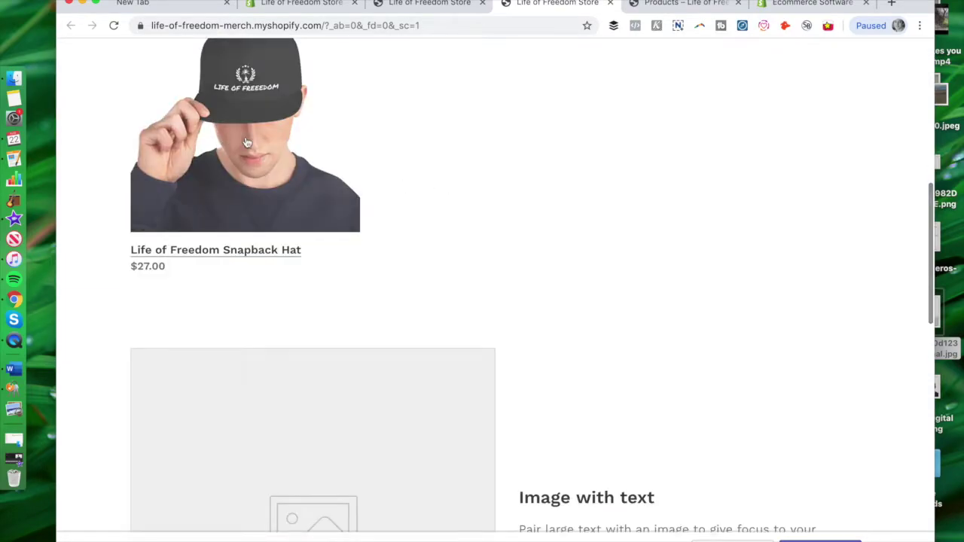
scroll(568, 189, "down", 10)
scroll(423, 191, "up", 3)
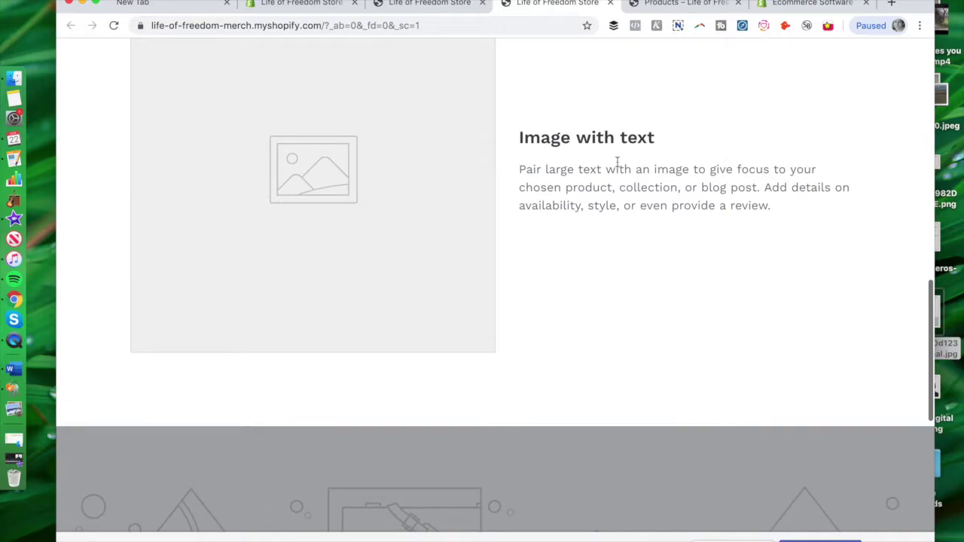
scroll(572, 159, "down", 6)
scroll(559, 155, "up", 6)
scroll(559, 157, "down", 5)
scroll(560, 155, "up", 20)
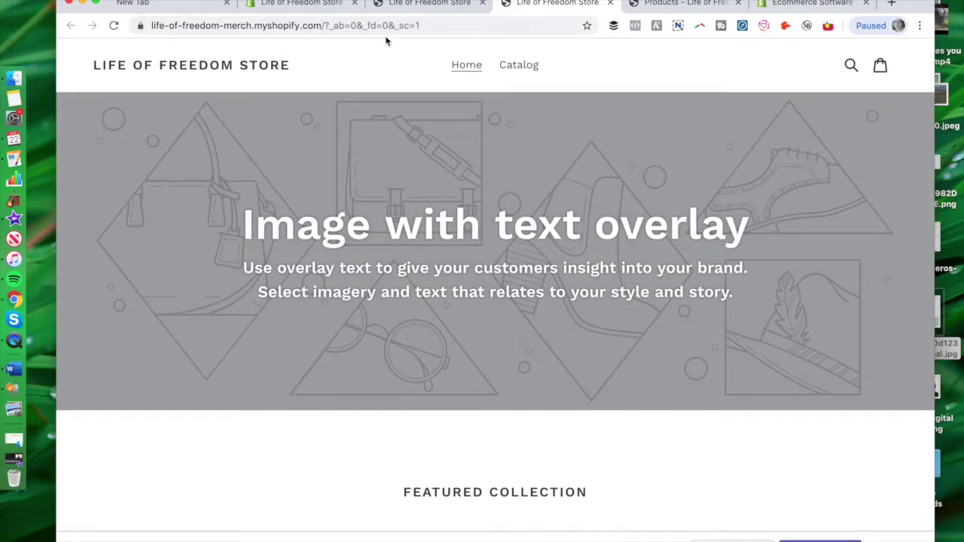
scroll(370, 249, "down", 10)
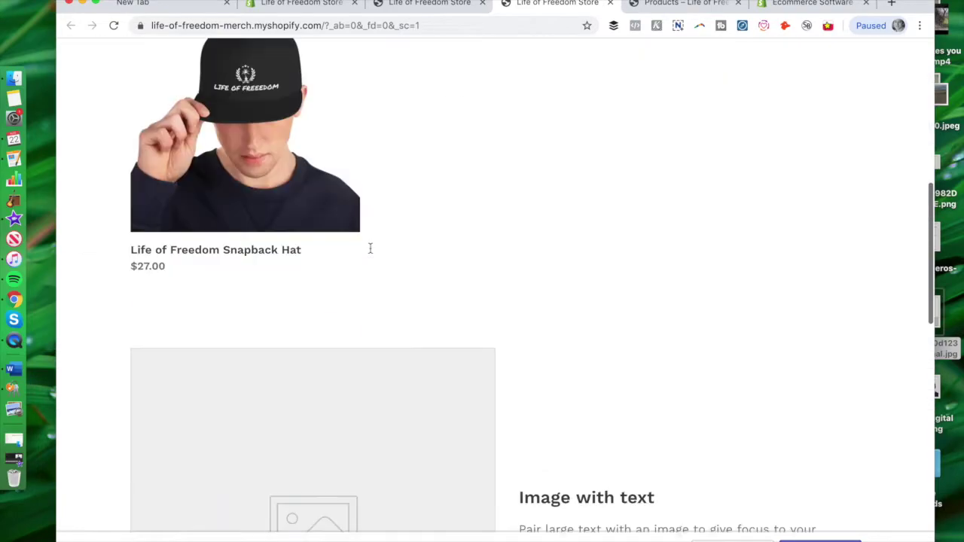
scroll(371, 252, "up", 10)
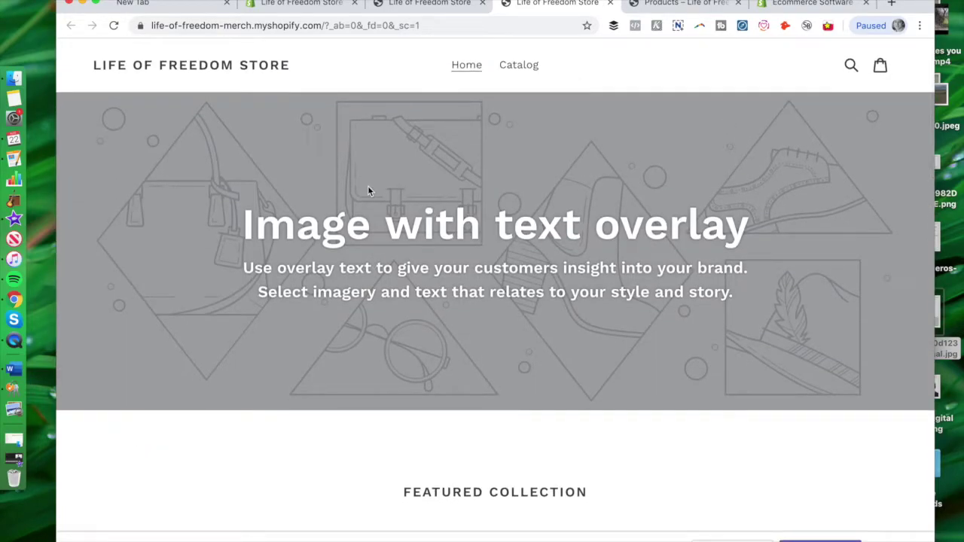
- Return to the Themes page, open the live Brooklyn theme for customization, and open its Slideshow section settings
left_click(429, 6)
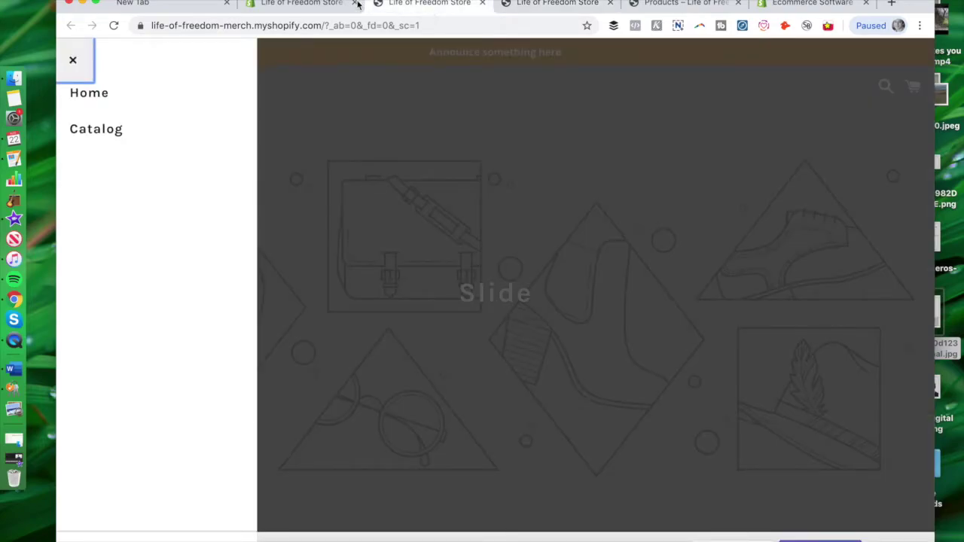
left_click(316, 4)
scroll(498, 268, "up", 5)
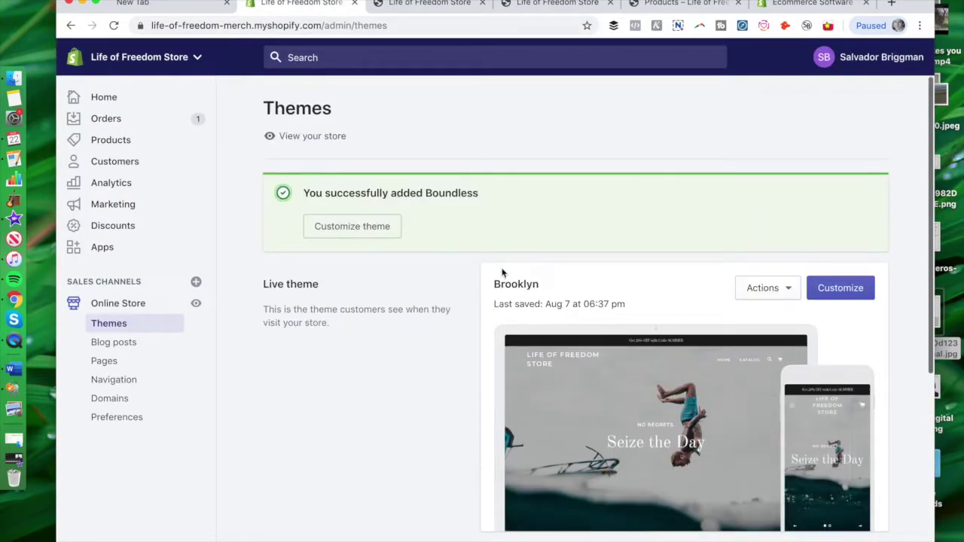
left_click(758, 288)
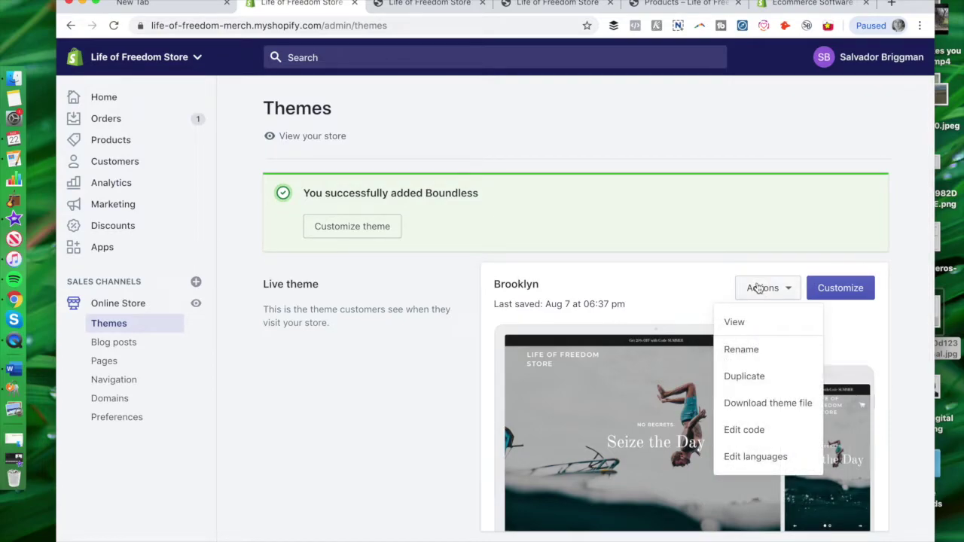
left_click(861, 297)
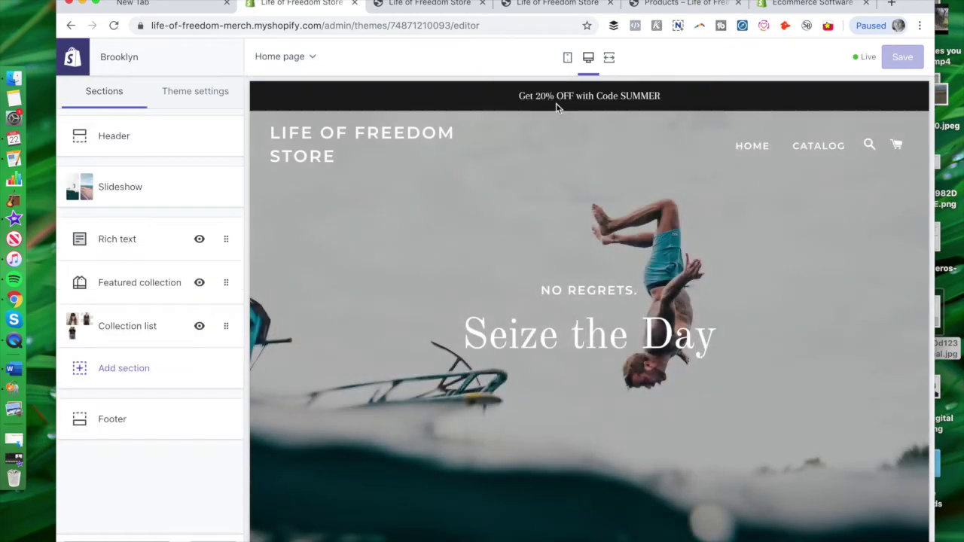
left_click(112, 190)
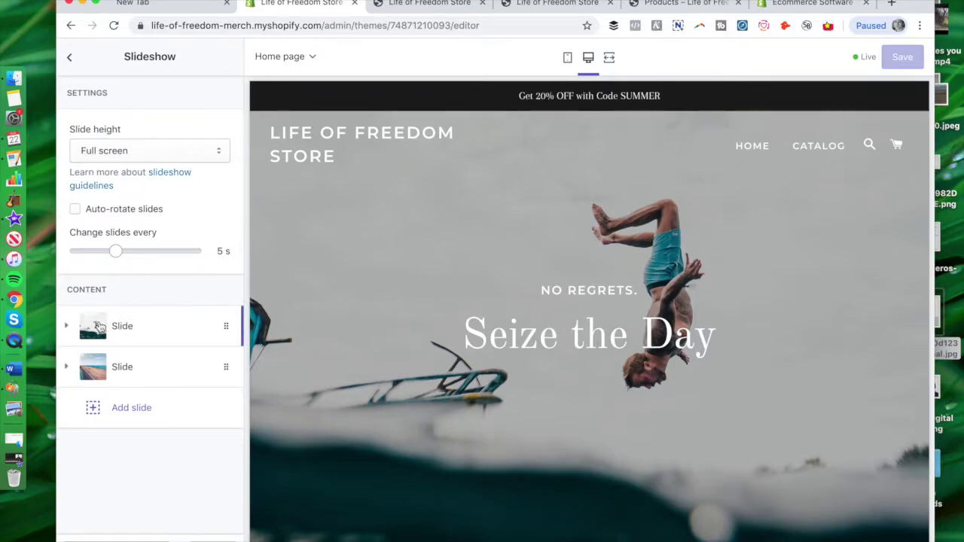
- Leave the Slideshow settings and set the Rich text section's size to Large
left_click(114, 250)
left_click(68, 57)
left_click(117, 240)
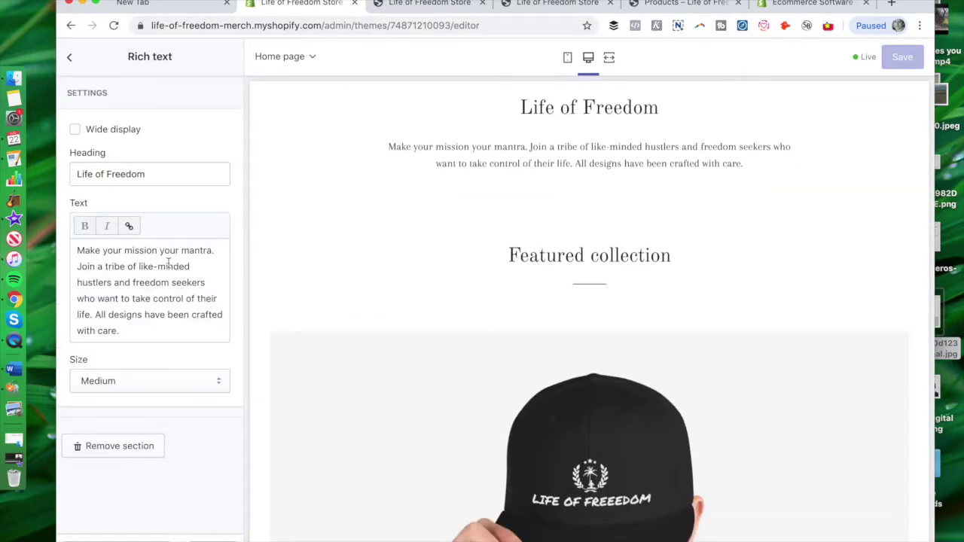
left_click(122, 389)
left_click(120, 393)
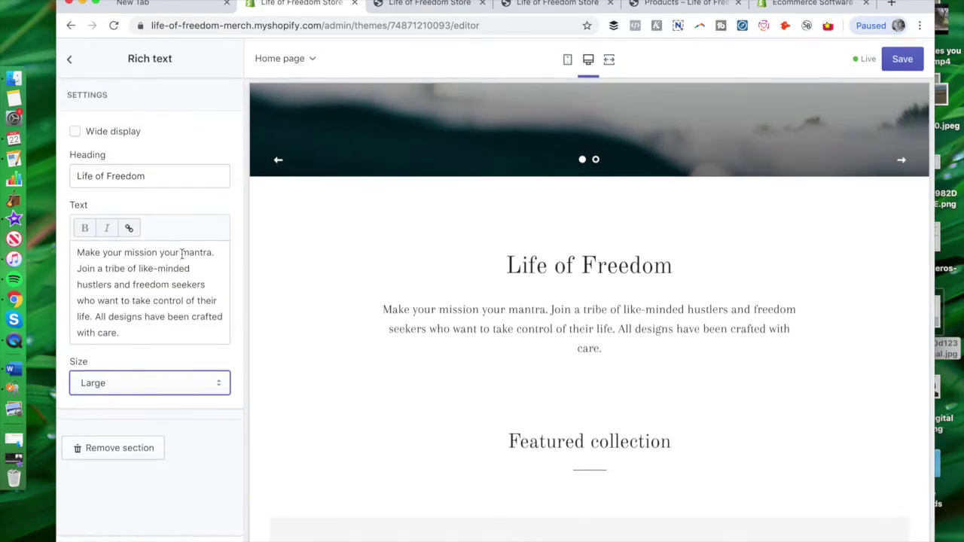
left_click(71, 60)
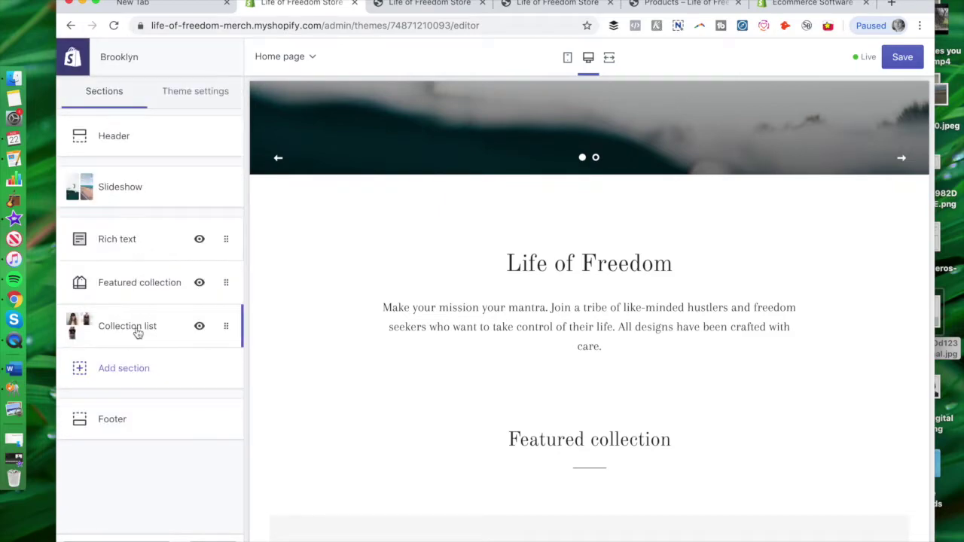
- Reorder the Collection list section so that Life of Freedom Tanktops comes before Life of Freedom Hats
left_click(136, 326)
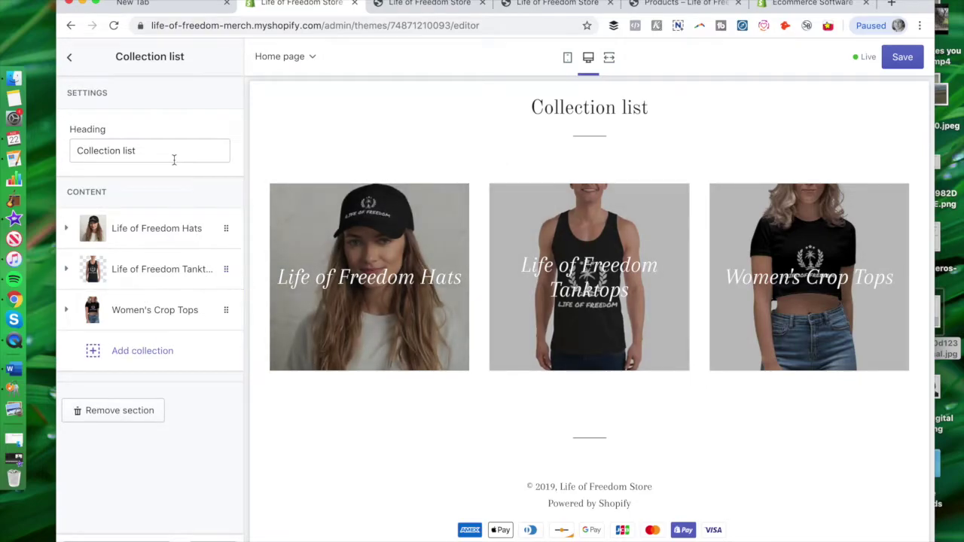
left_click_drag(226, 228, 226, 269)
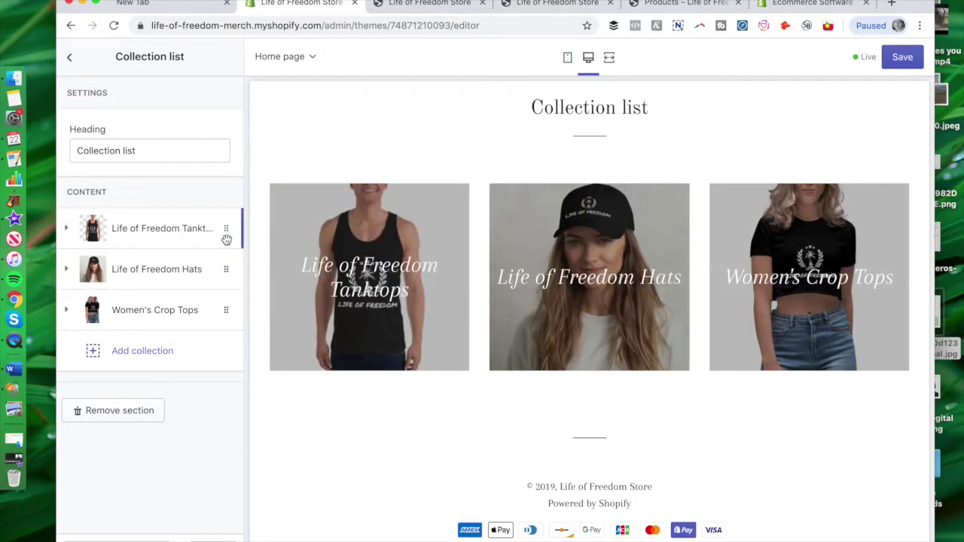
mouse_move(228, 269)
left_mouse_down()
mouse_move(226, 226)
mouse_move(226, 277)
mouse_move(218, 271)
left_mouse_up()
left_click(69, 57)
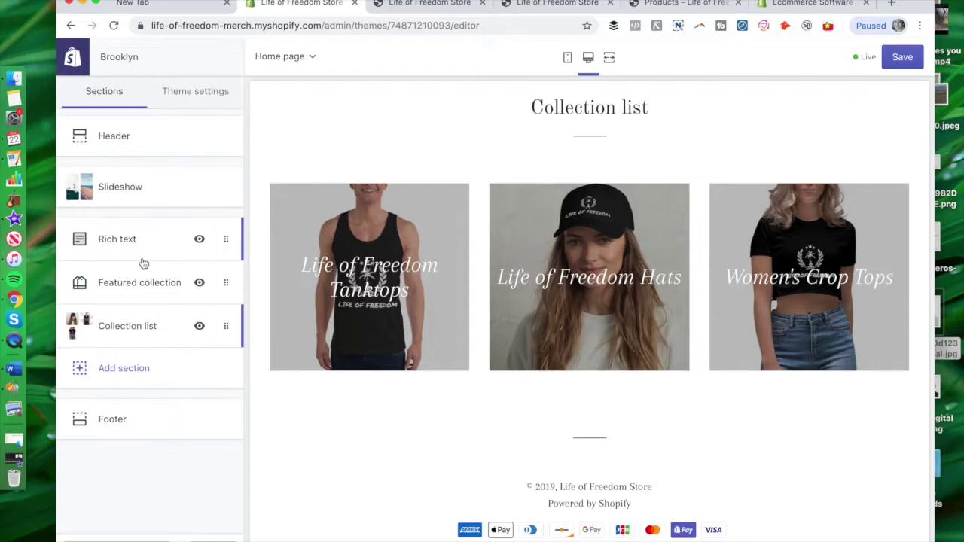
- Examine the section types that can be added to the home page, comparing them with the existing page layout
left_click(128, 368)
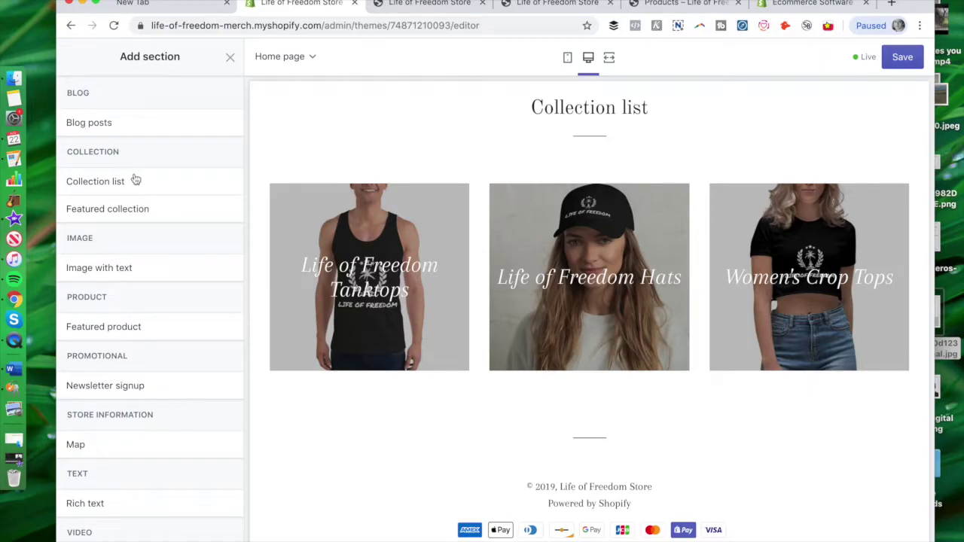
scroll(155, 249, "down", 1)
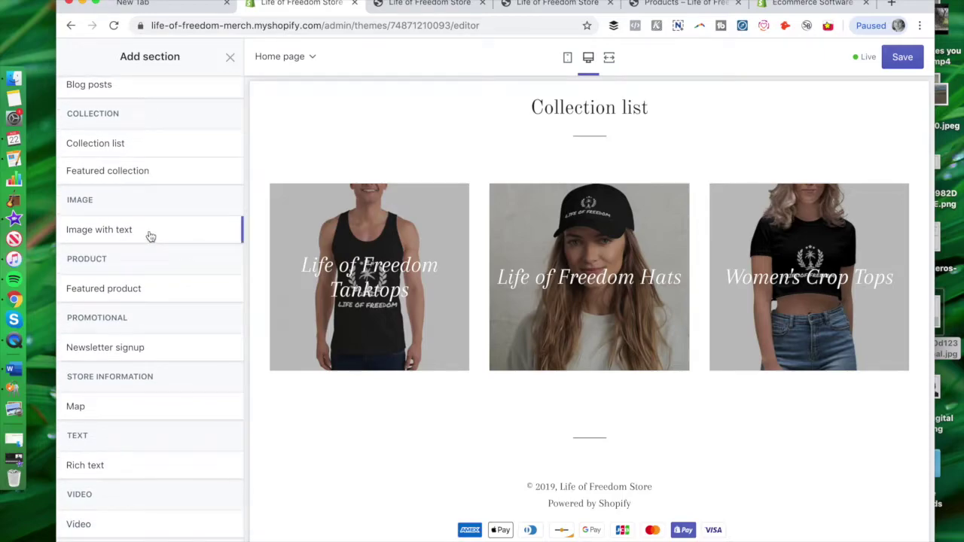
scroll(172, 297, "down", 1)
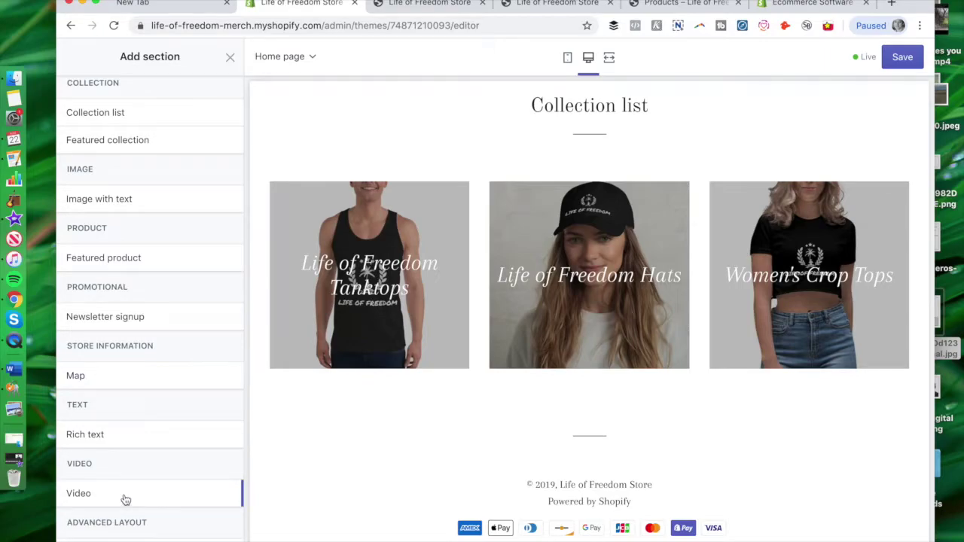
scroll(414, 317, "up", 15)
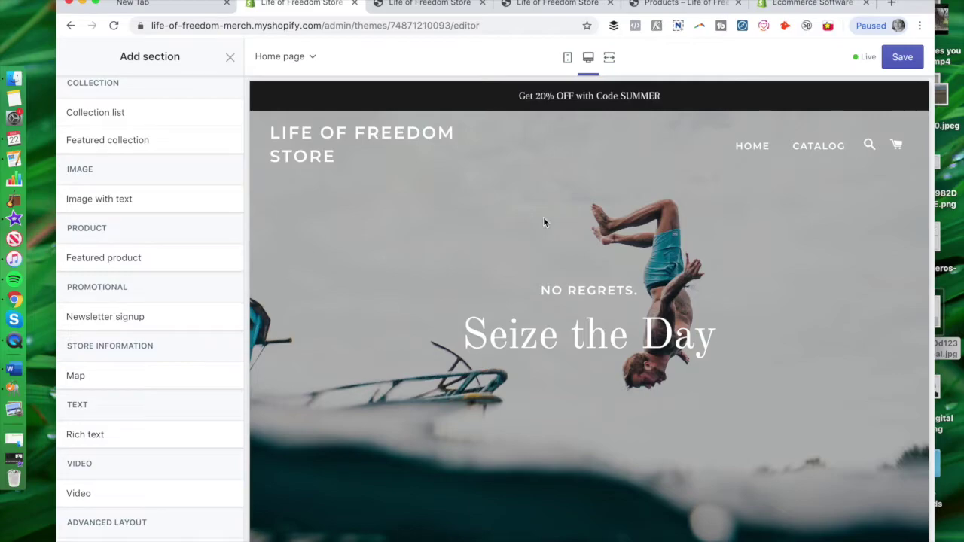
scroll(425, 317, "down", 8)
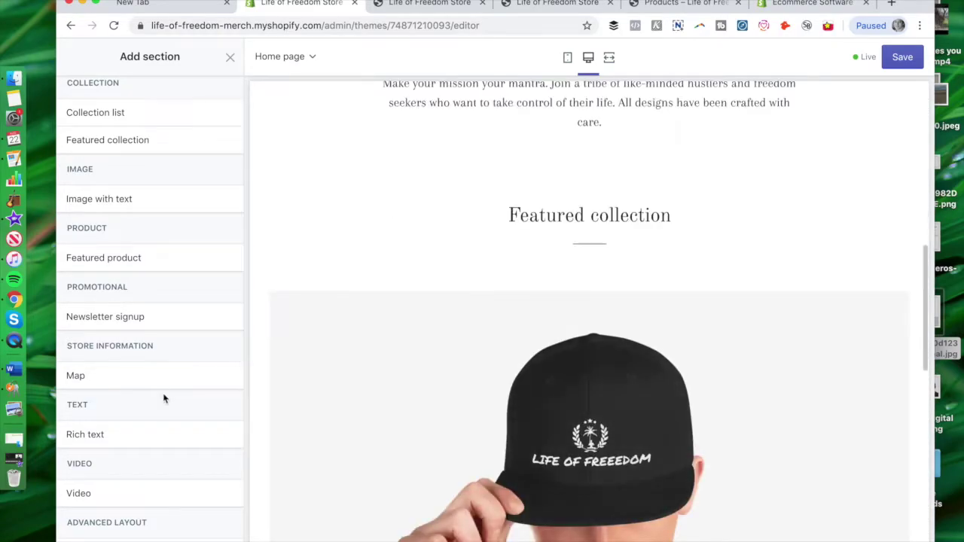
scroll(440, 292, "down", 7)
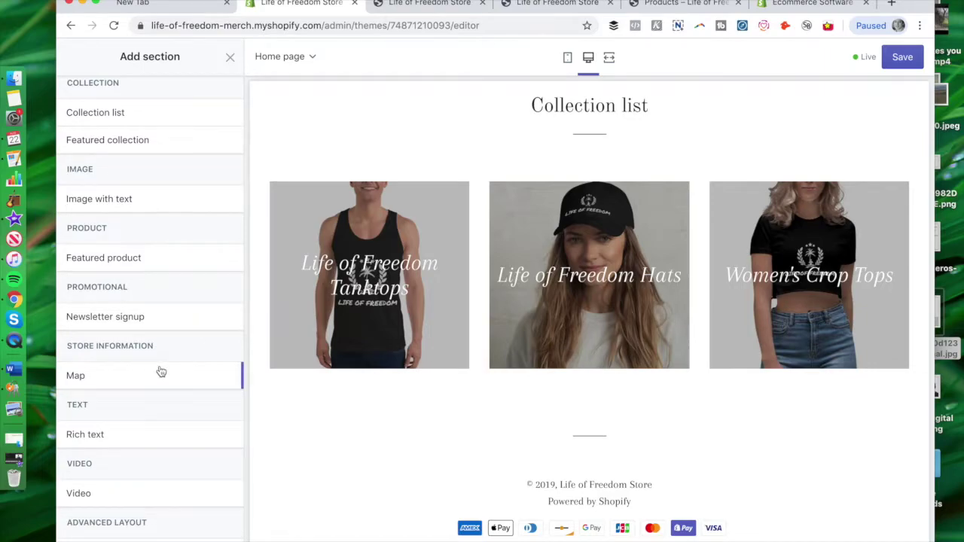
scroll(197, 367, "up", 2)
left_click(230, 58)
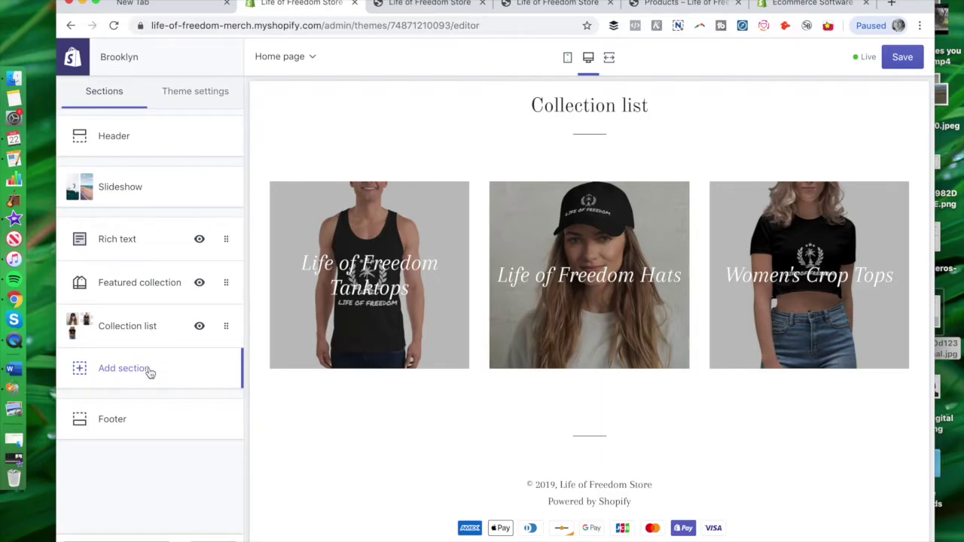
- Examine the theme actions and the Header section's logo, navigation and announcement bar settings, including the available menus
left_click(116, 539)
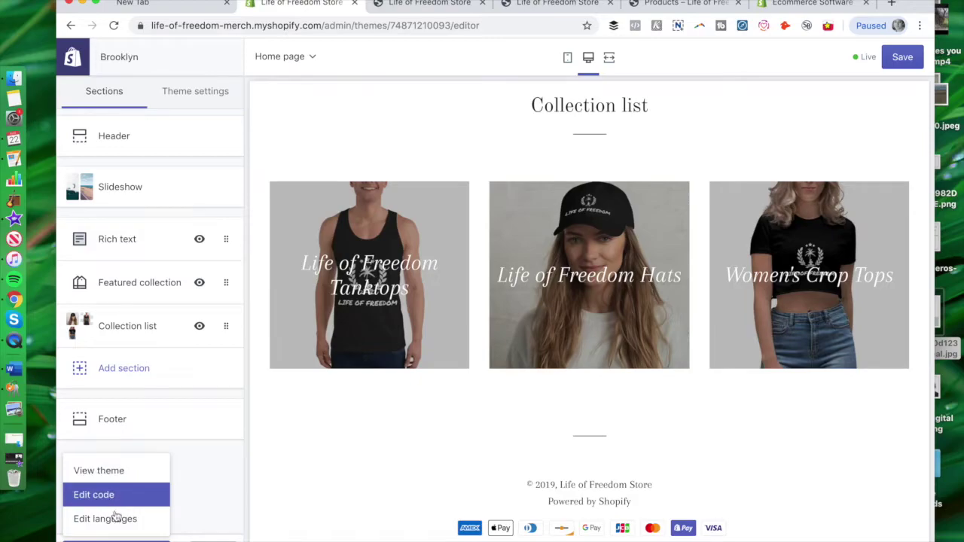
left_click(169, 147)
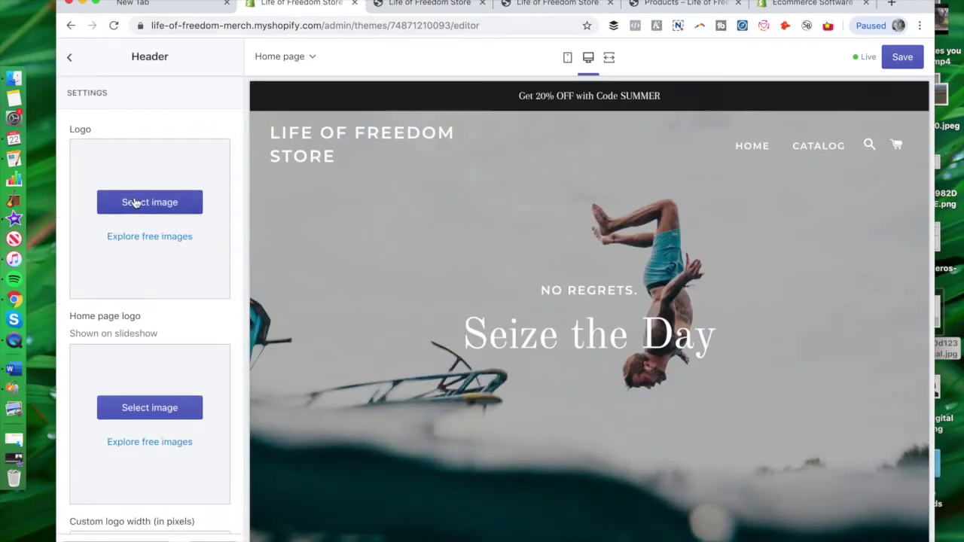
scroll(128, 329, "down", 1)
scroll(127, 329, "down", 3)
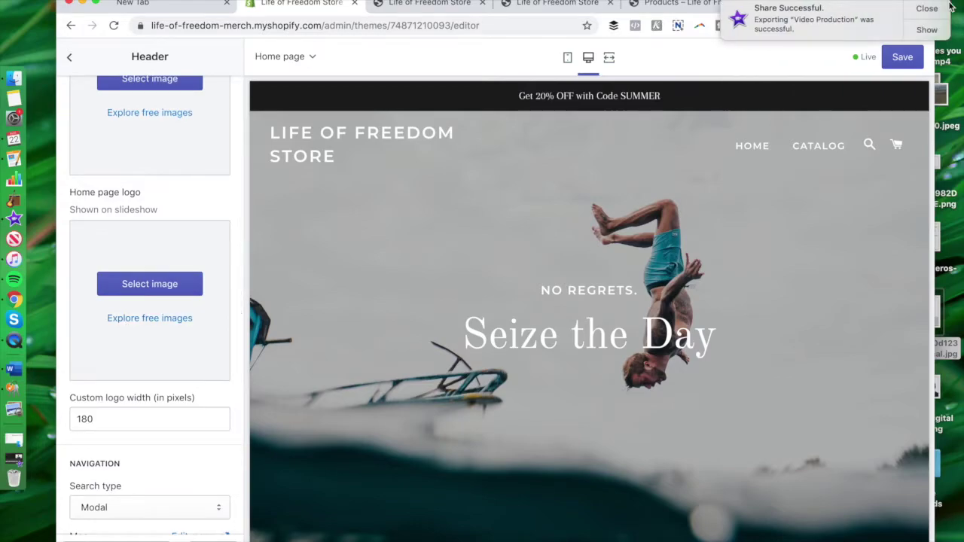
left_click(927, 9)
scroll(139, 322, "down", 10)
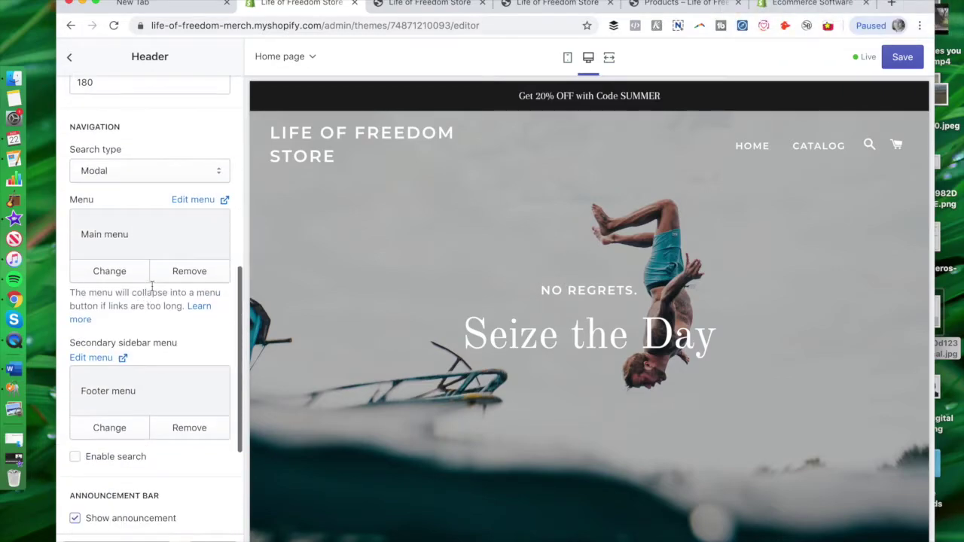
scroll(157, 267, "down", 6)
scroll(156, 268, "up", 7)
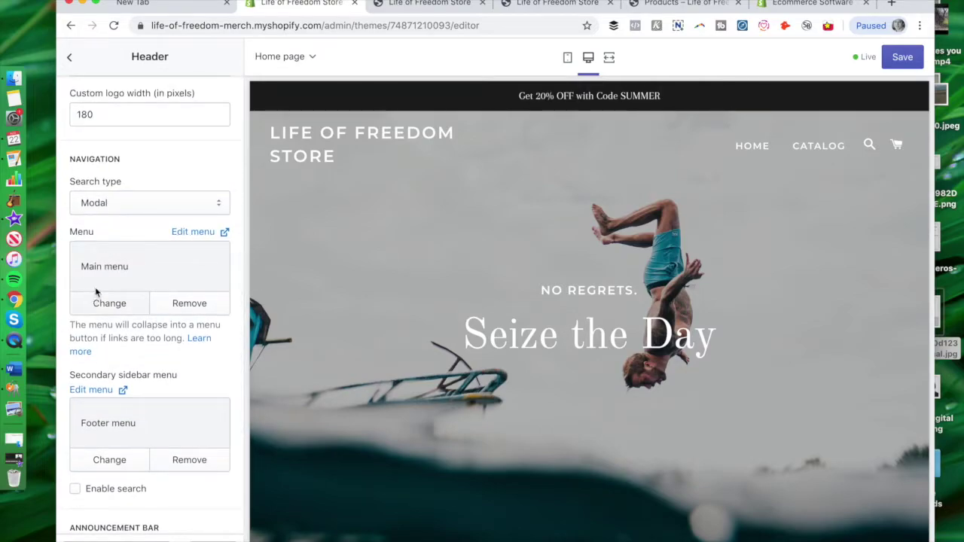
left_click(118, 302)
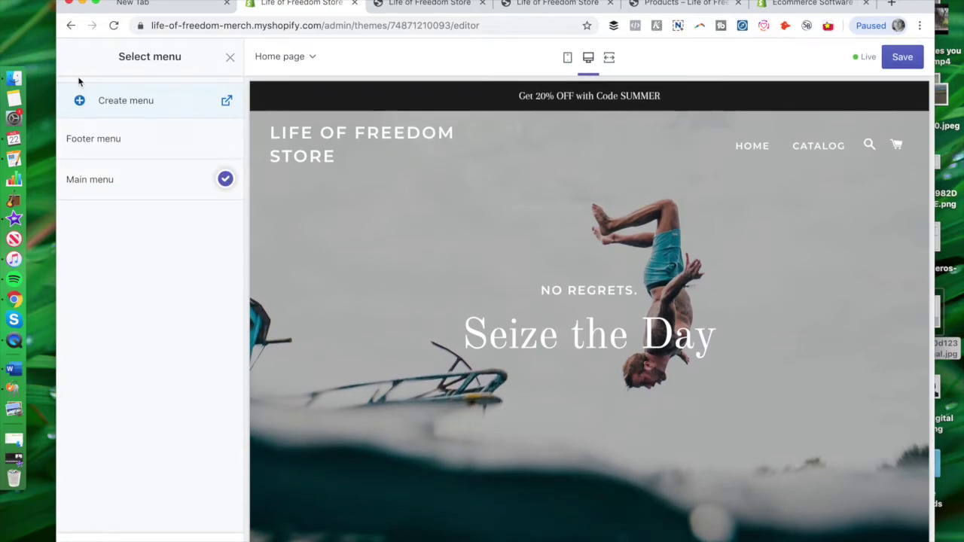
left_click(231, 59)
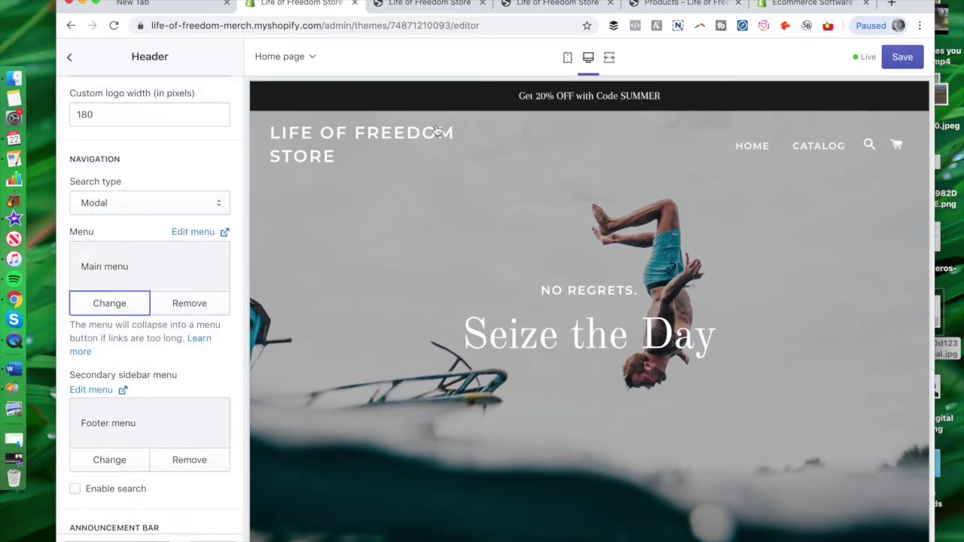
- Preview the home page in mobile, desktop and full-width views, checking the layout down to the footer
left_click(567, 60)
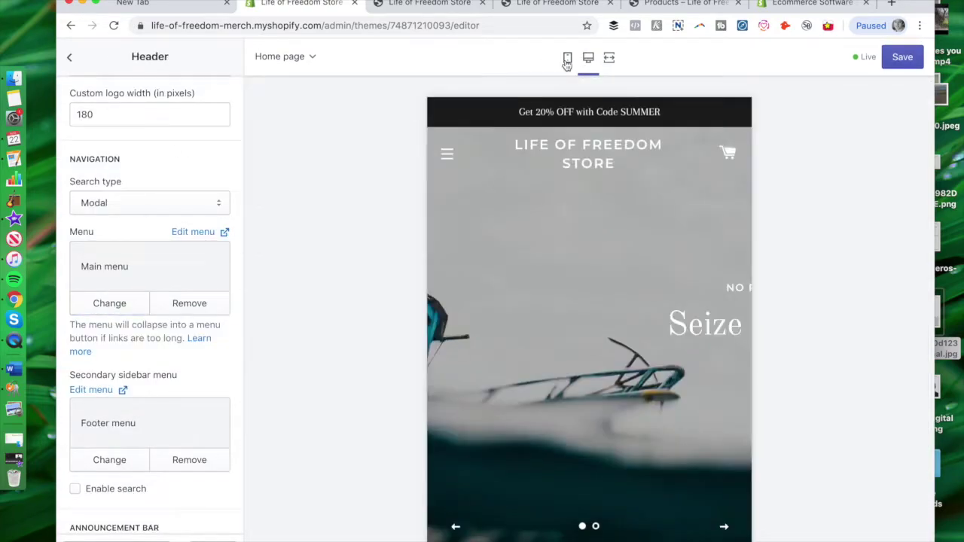
scroll(572, 170, "down", 15)
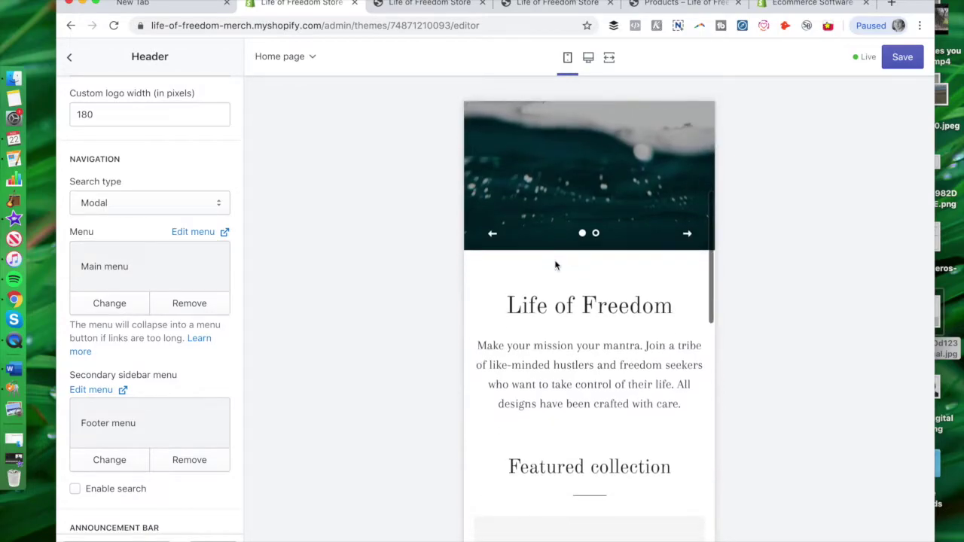
scroll(555, 265, "up", 15)
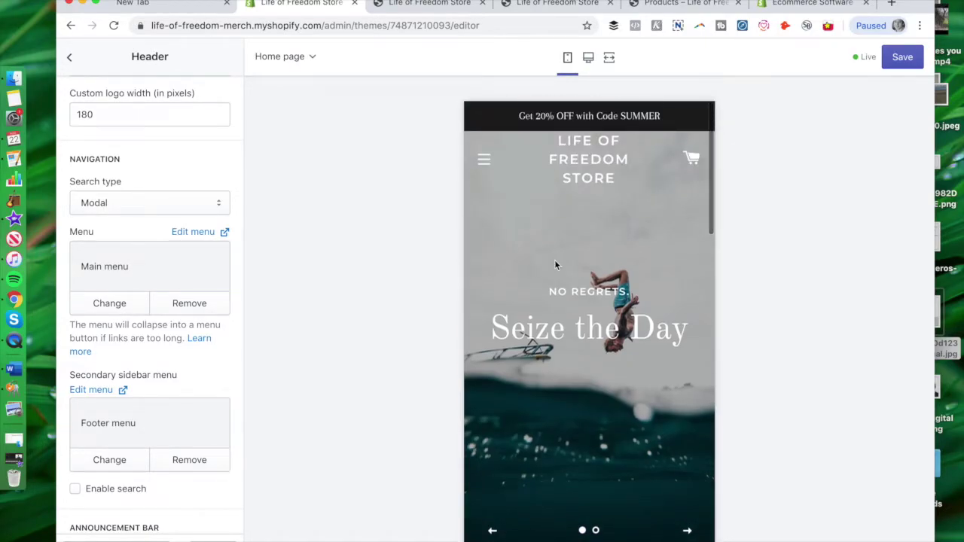
scroll(555, 260, "down", 15)
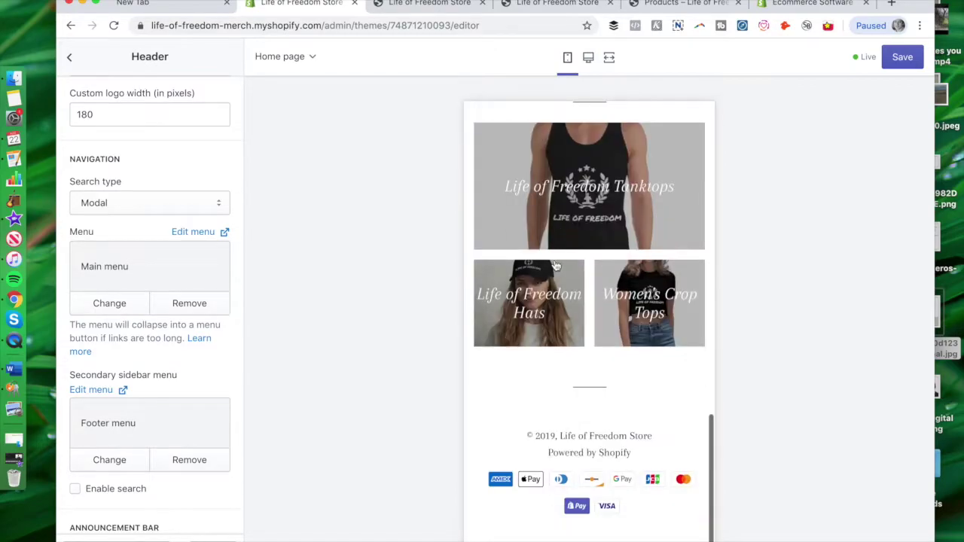
left_click(590, 62)
left_click(609, 58)
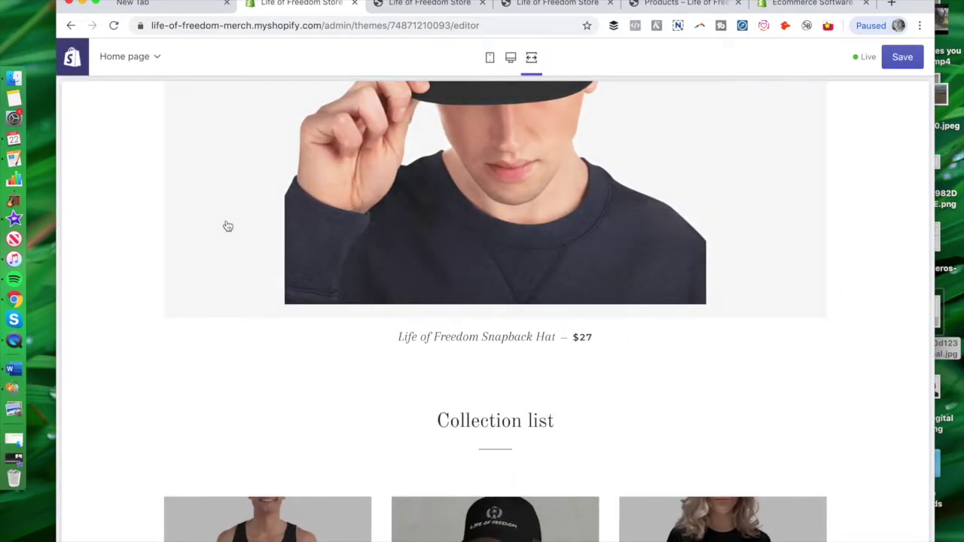
scroll(226, 224, "down", 15)
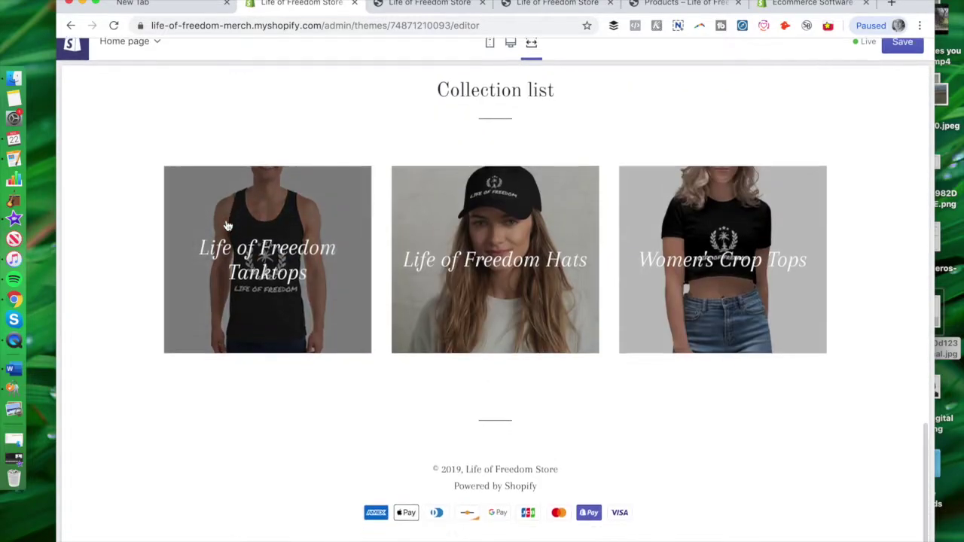
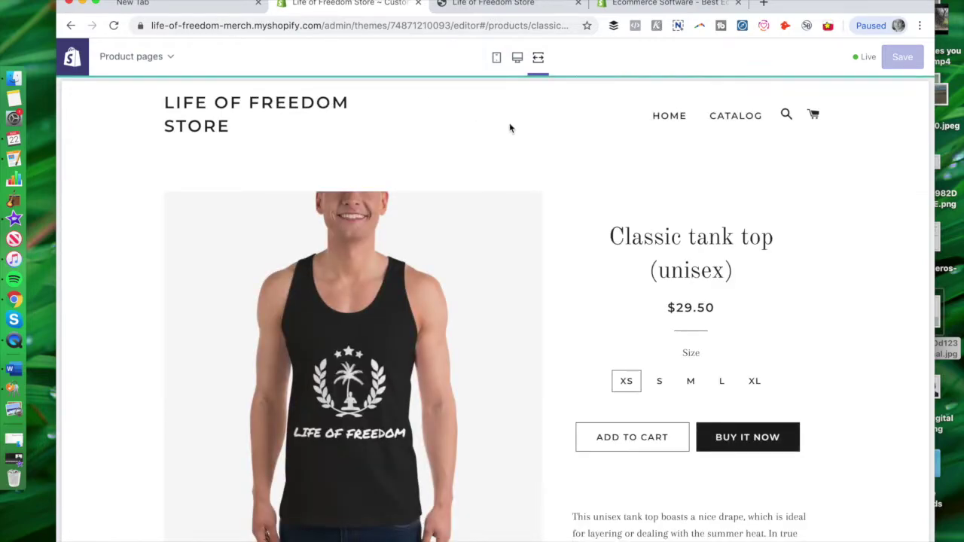
- Examine the Classic tank top product page's front and back images, size options, description and size guide
scroll(510, 126, "down", 5)
scroll(444, 280, "down", 5)
scroll(443, 283, "down", 2)
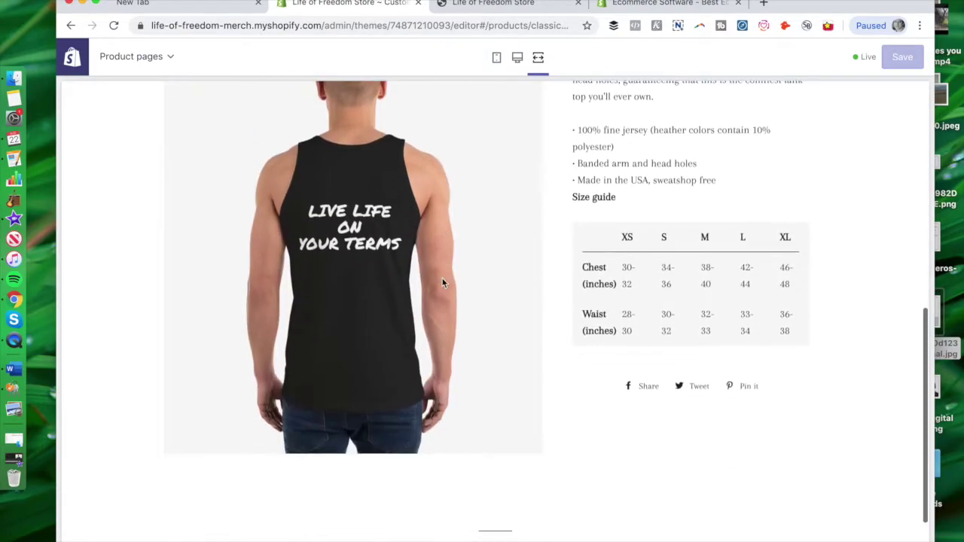
scroll(446, 247, "up", 15)
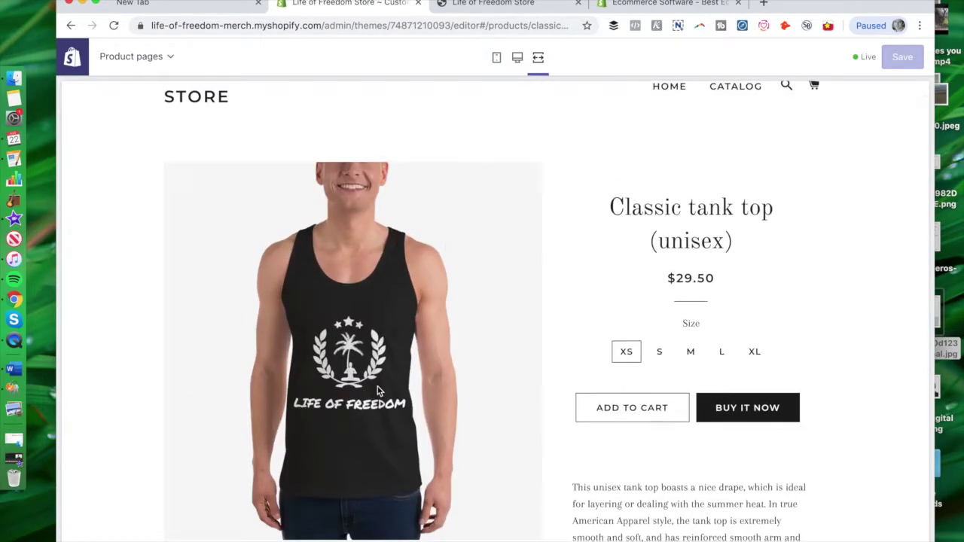
scroll(377, 387, "down", 5)
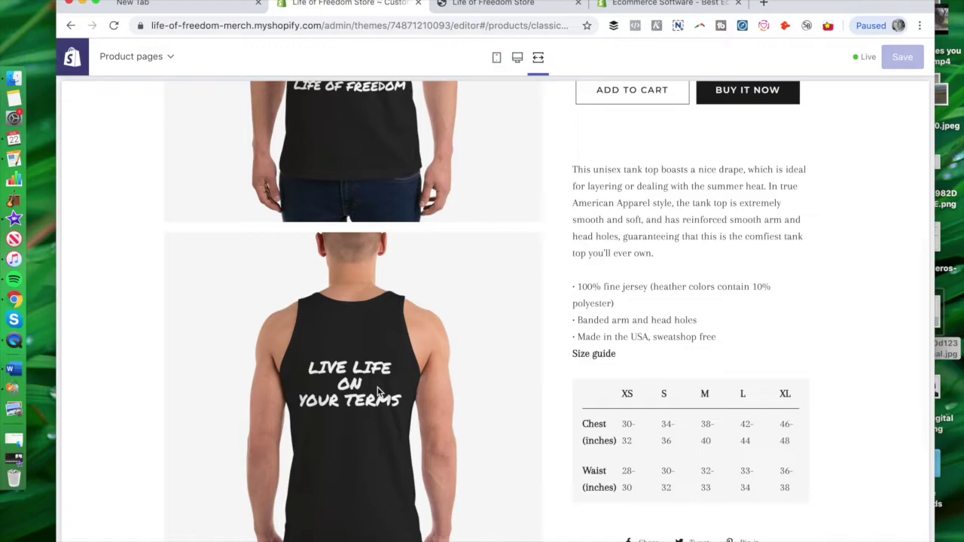
scroll(377, 390, "down", 4)
scroll(377, 390, "up", 12)
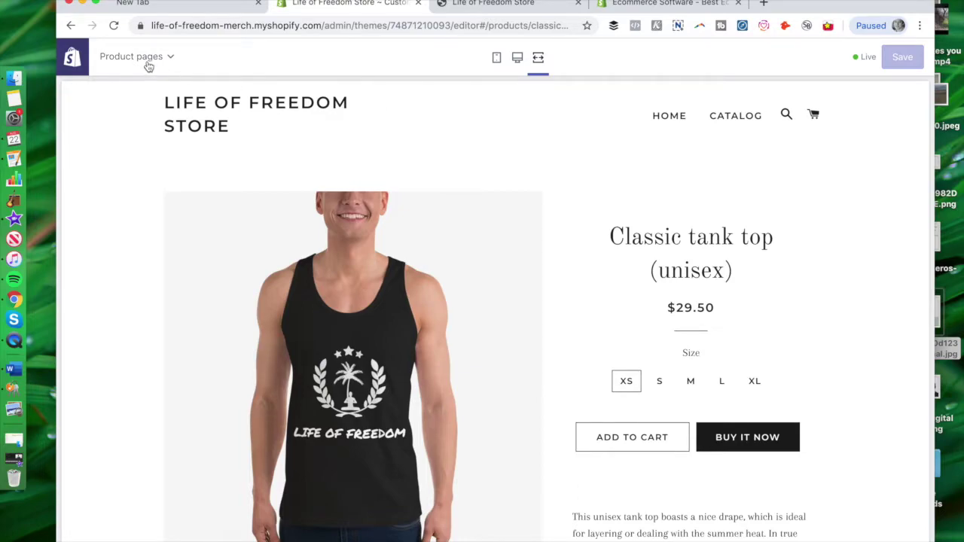
- Check the tank top product page in mobile view and return to the full-width view
left_click(496, 58)
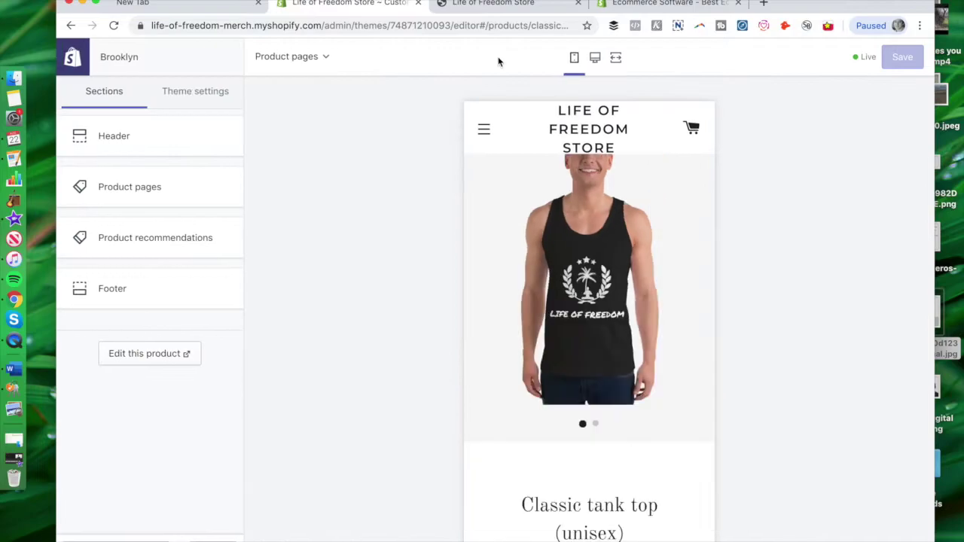
scroll(592, 213, "down", 15)
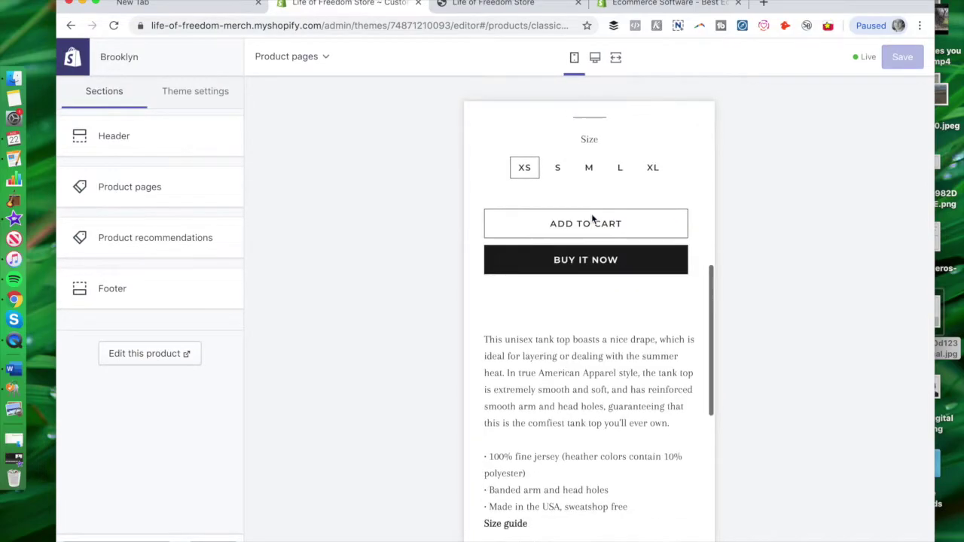
scroll(592, 213, "up", 15)
left_click(615, 57)
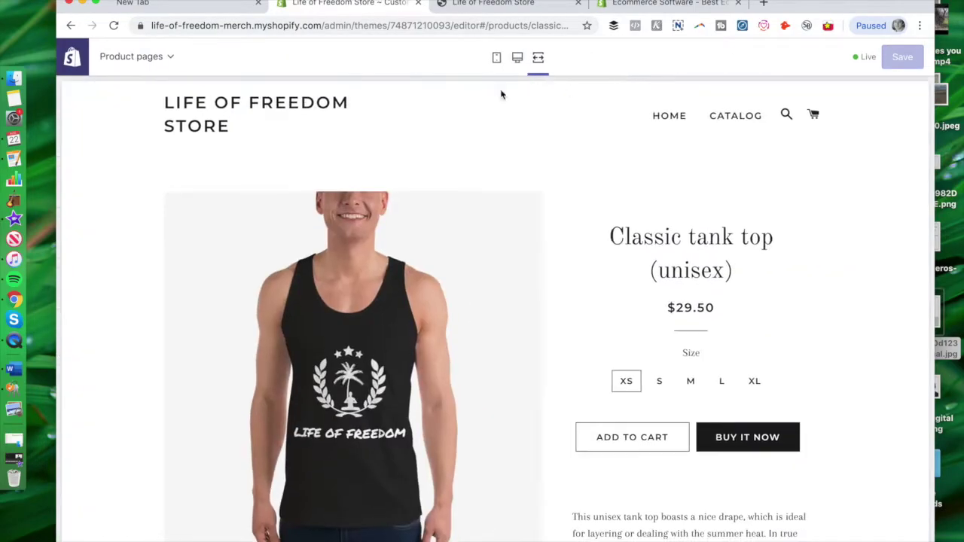
- Switch the theme editor preview from the product pages to the collection pages
left_click(170, 58)
left_click(161, 149)
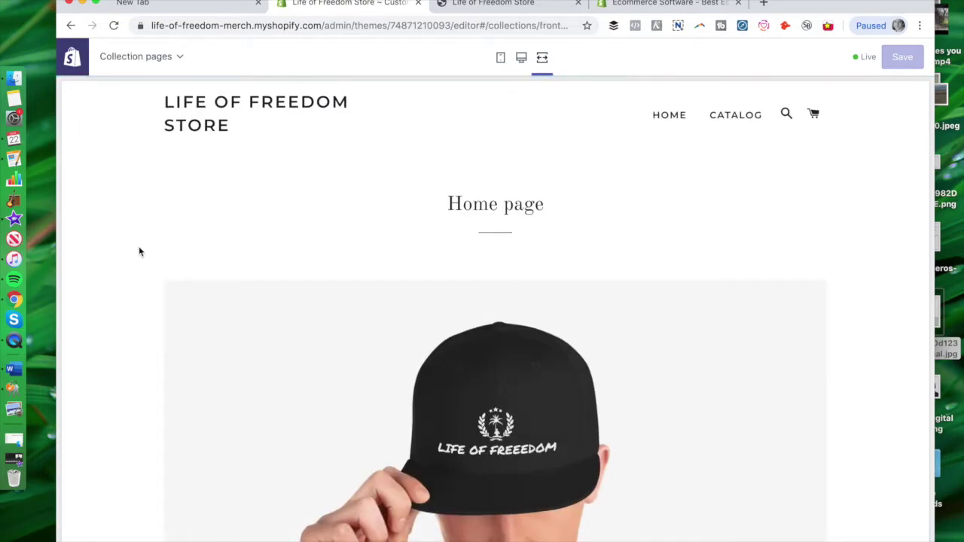
- Look over the collection page preview, and switch the preview to the Collections list to check its catalog tiles
scroll(139, 253, "down", 5)
scroll(139, 252, "up", 10)
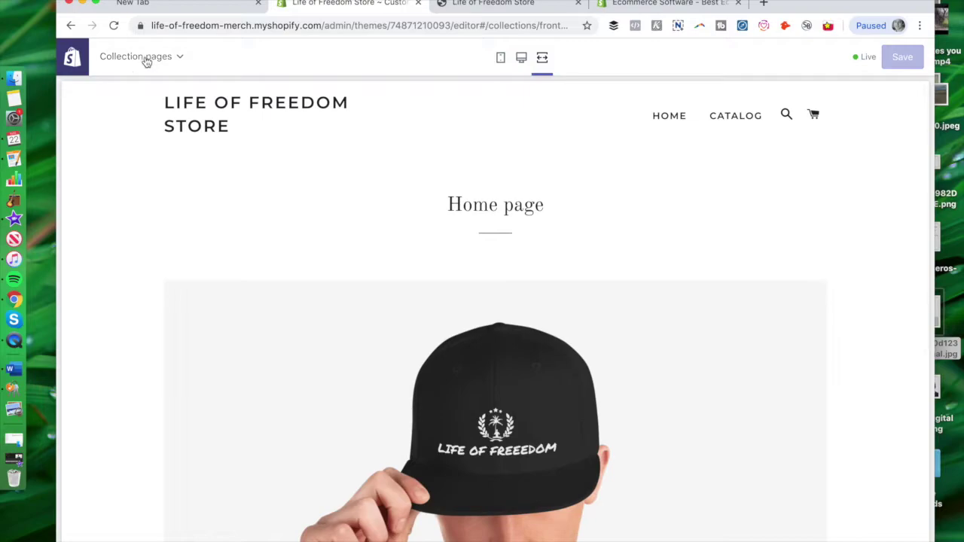
left_click(144, 57)
left_click(134, 170)
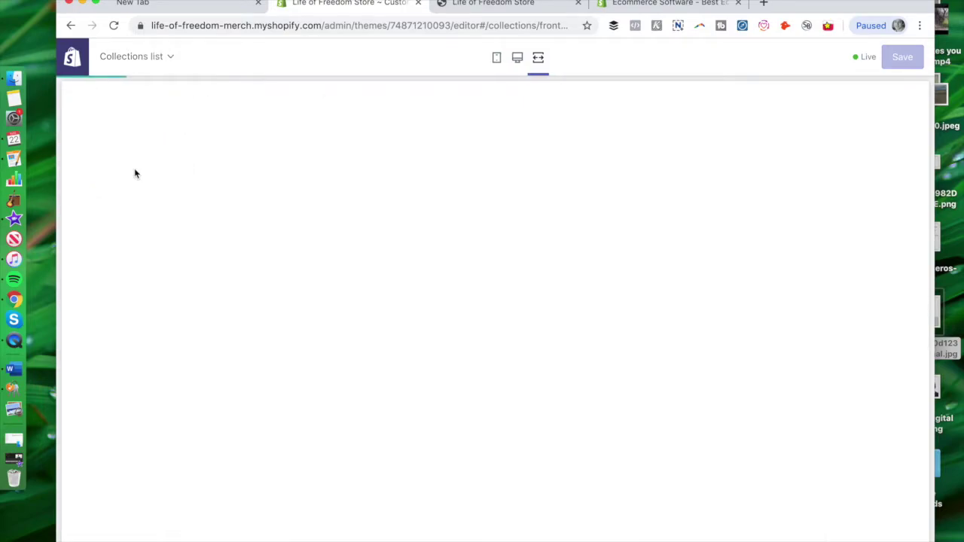
scroll(134, 172, "down", 3)
scroll(134, 172, "up", 3)
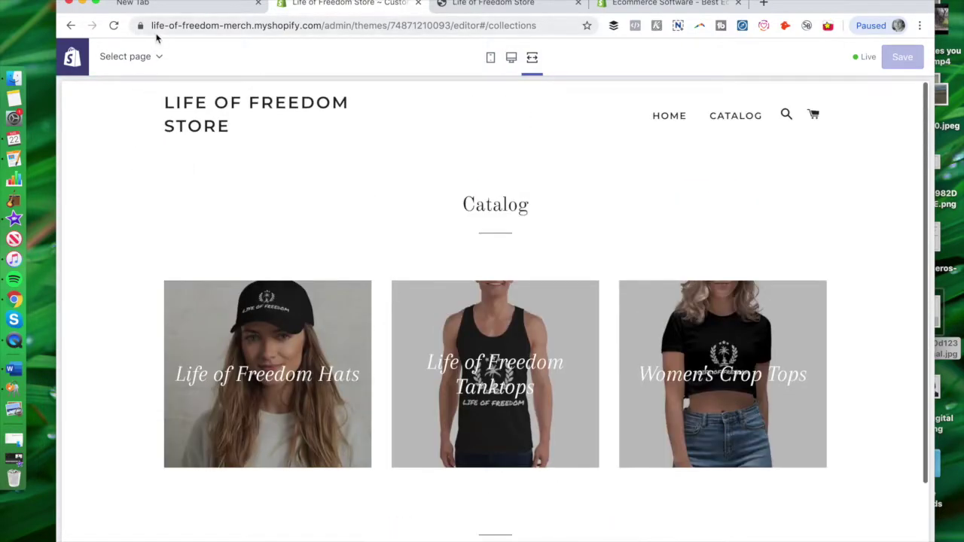
- Preview the theme's Blogs page and its Cart page
left_click(147, 63)
left_click(129, 192)
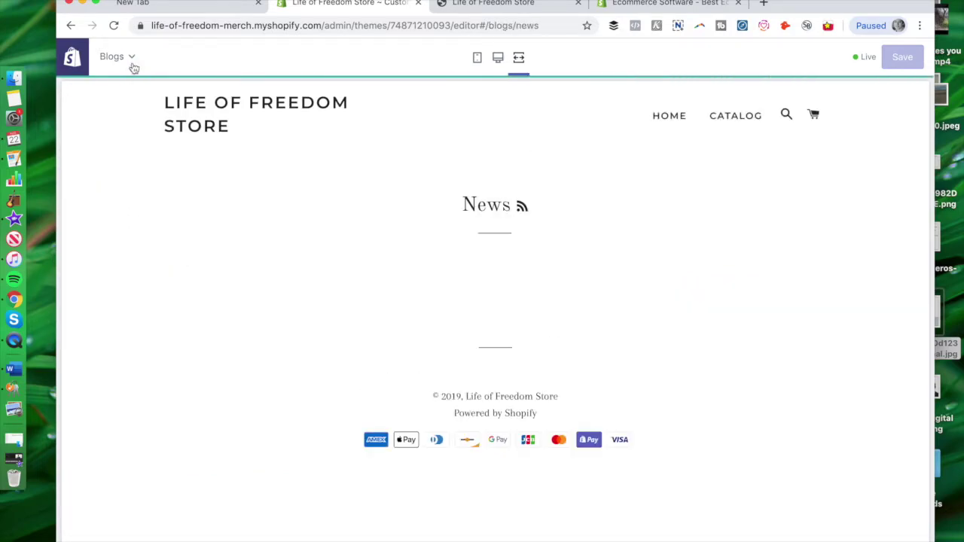
left_click(129, 66)
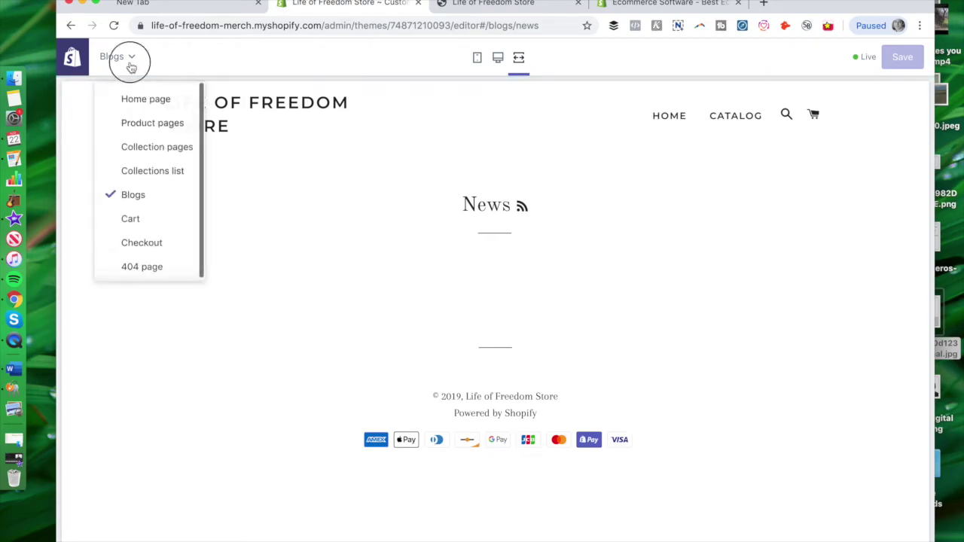
left_click(154, 228)
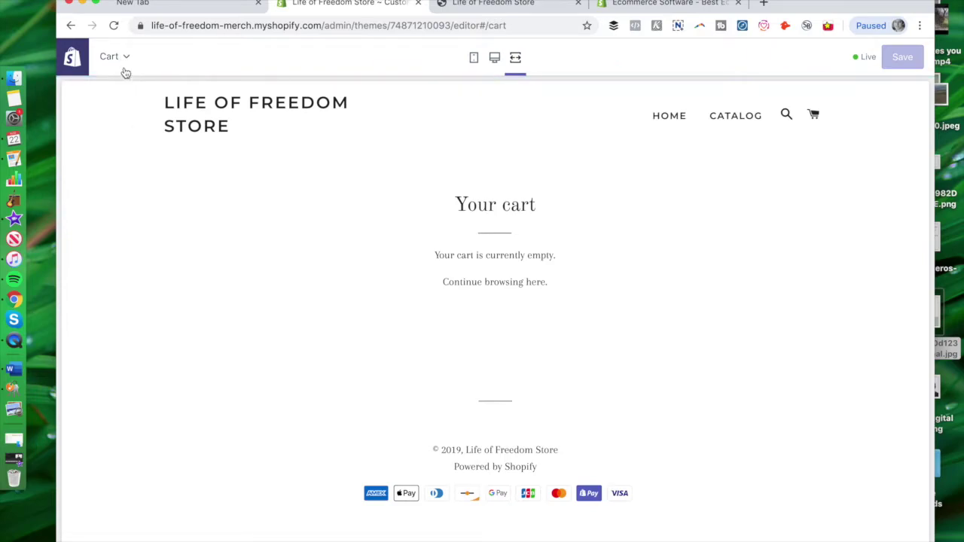
- Preview the Checkout page and examine its express checkout, contact and shipping address fields, and order summary
left_click(121, 60)
left_click(135, 246)
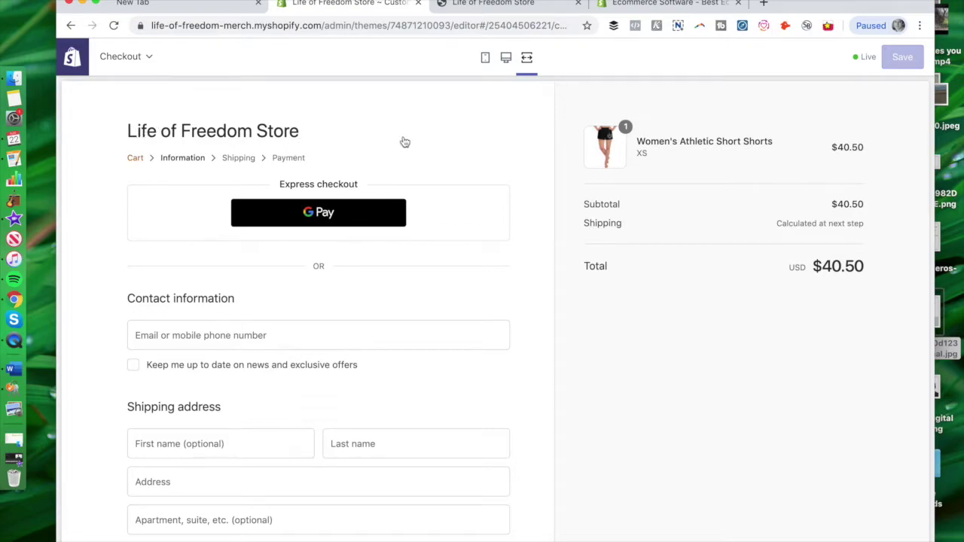
scroll(355, 452, "down", 5)
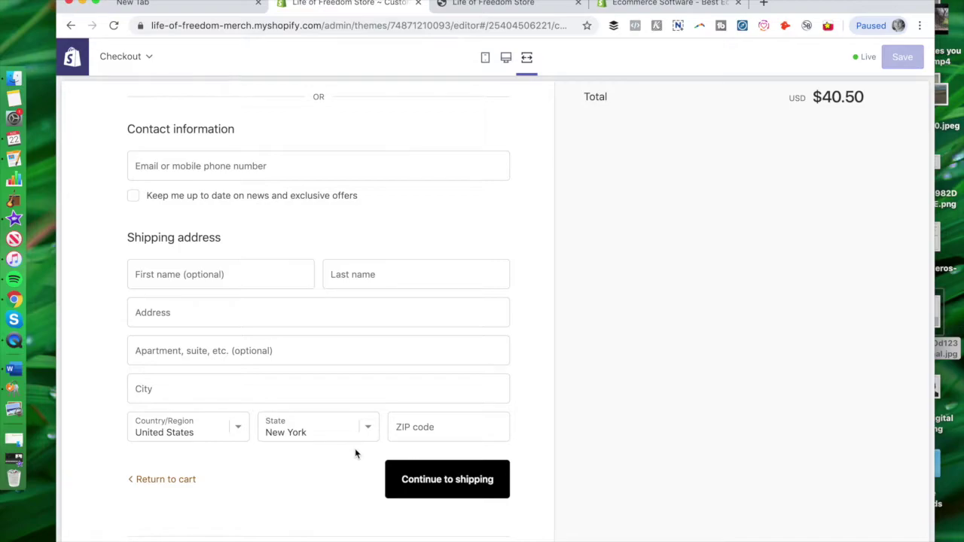
scroll(356, 452, "up", 5)
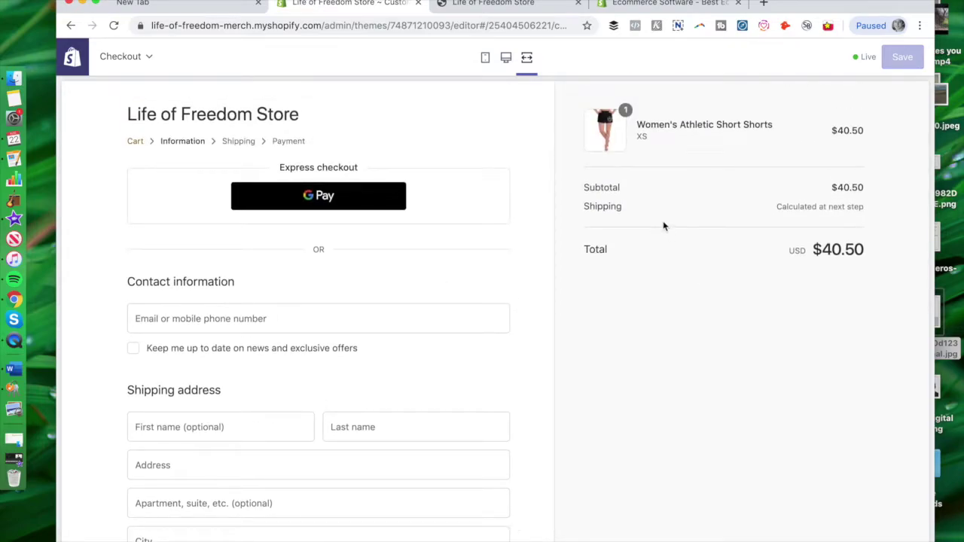
scroll(823, 196, "up", 1)
scroll(441, 233, "down", 5)
scroll(441, 232, "up", 5)
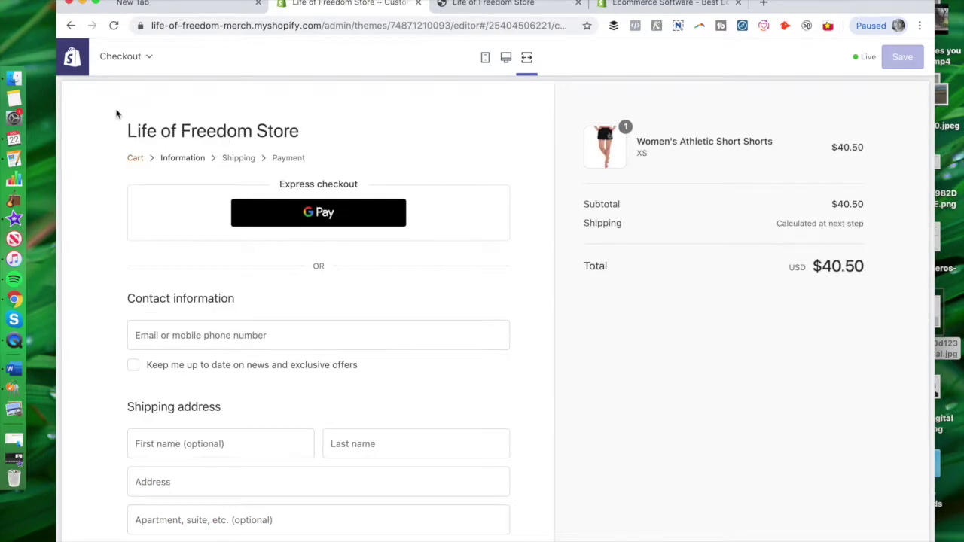
- Preview the theme's 404 page and exit the theme editor to the Themes page of the store admin
left_click(140, 56)
left_click(139, 279)
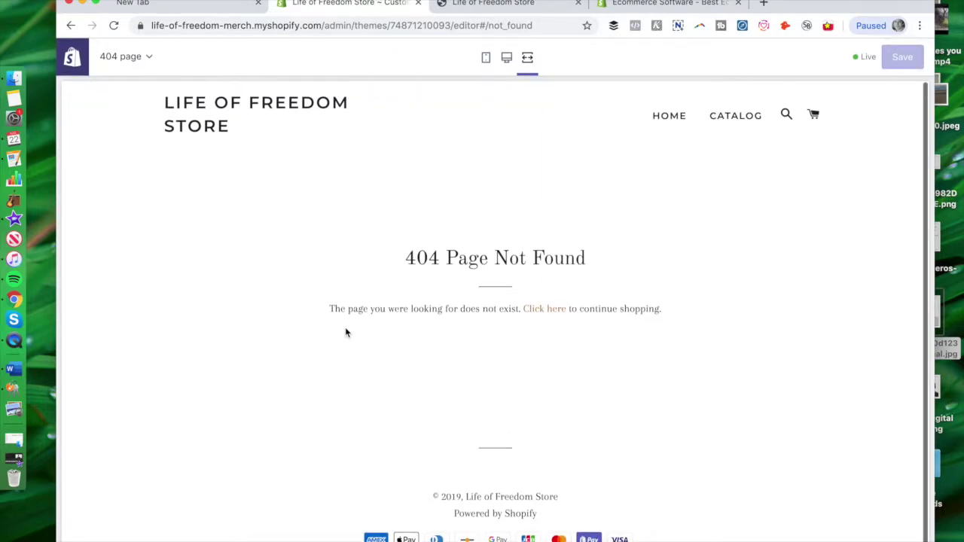
left_click(104, 63)
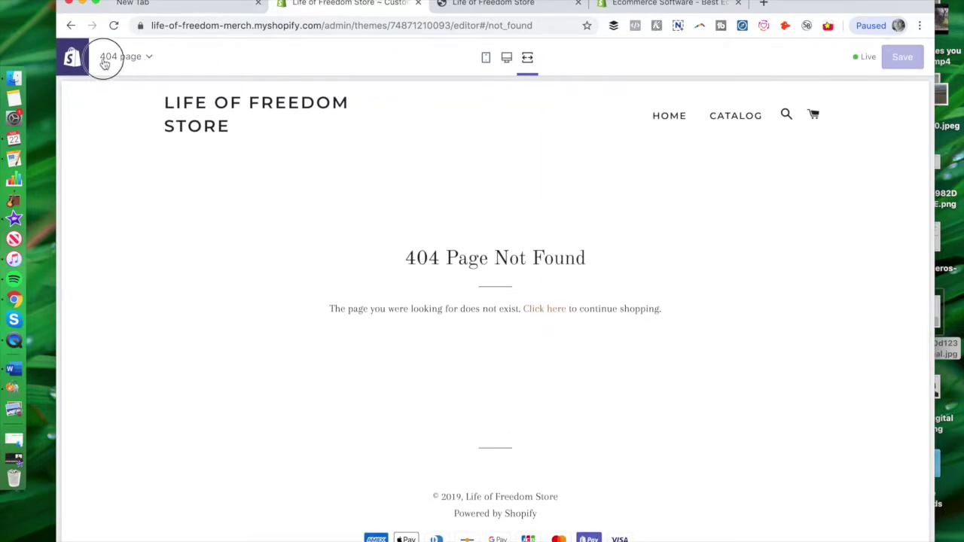
triple_click(97, 67)
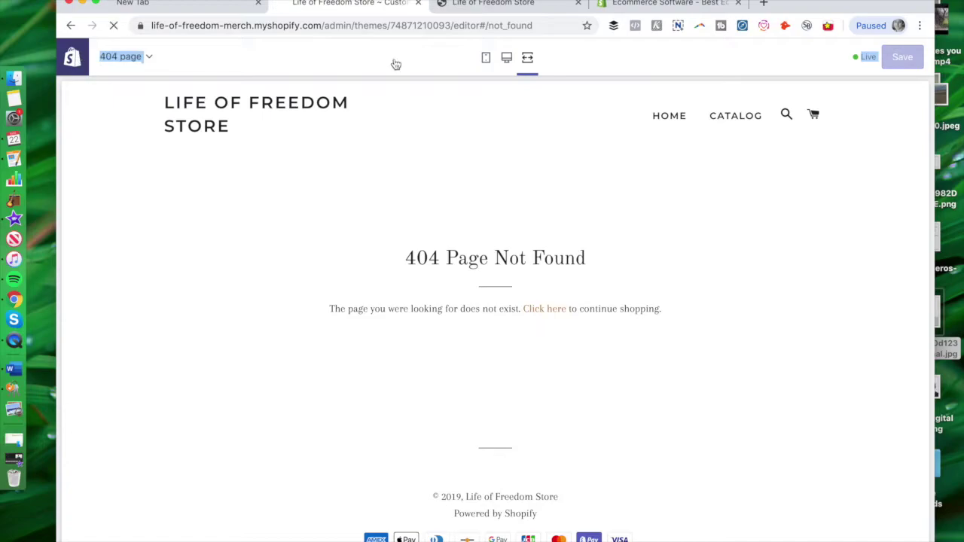
left_click(529, 65)
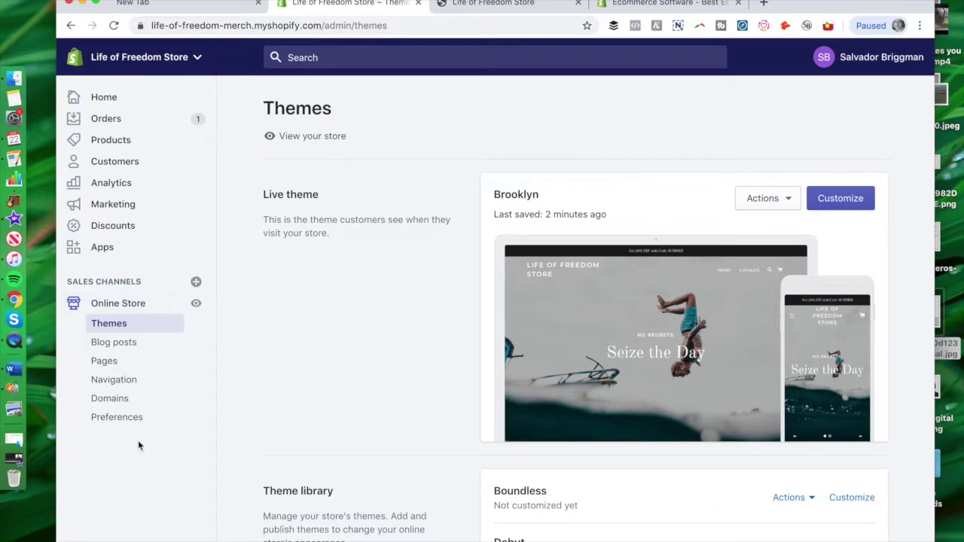
- Open the online store's Preferences and review the meta description, Google Analytics, Facebook Pixel and password protection settings
left_click(119, 418)
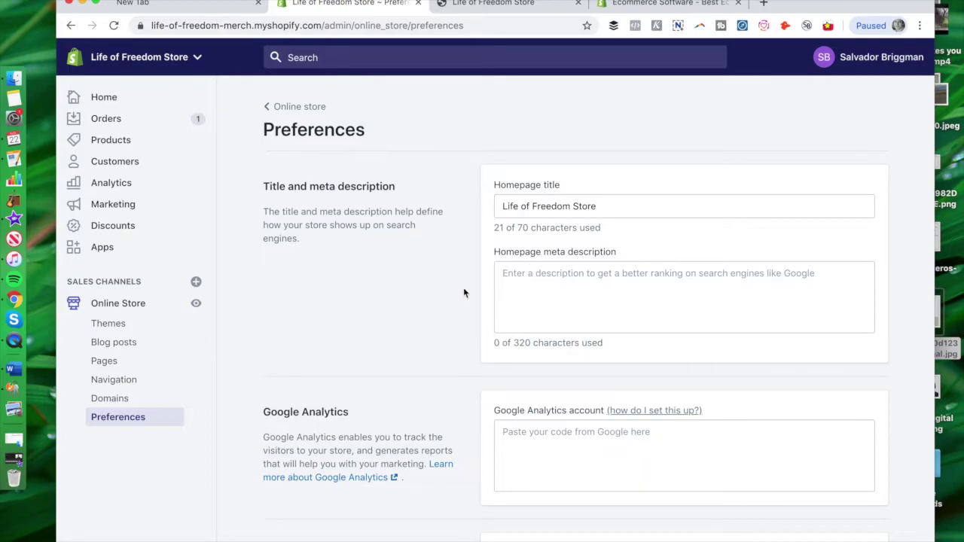
scroll(440, 258, "down", 2)
scroll(439, 258, "down", 3)
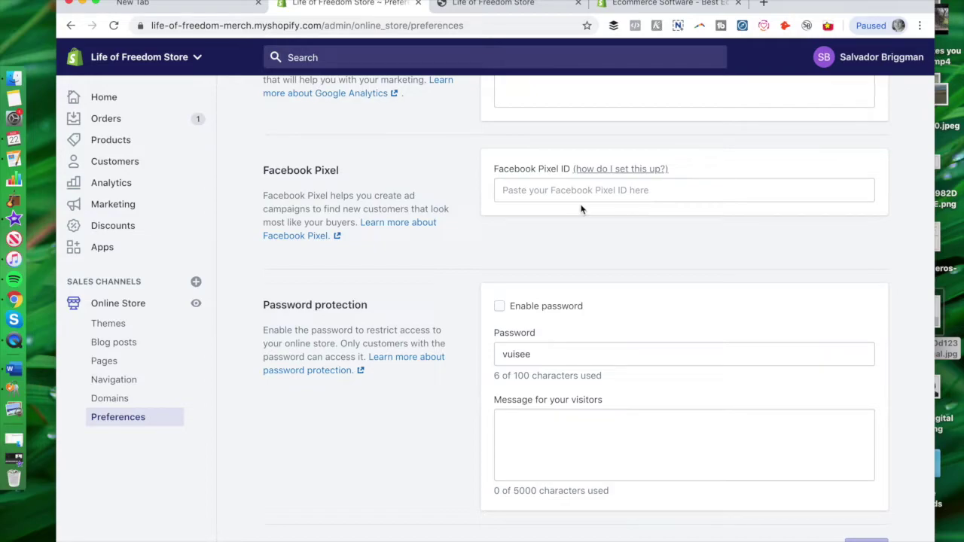
scroll(441, 233, "down", 1)
scroll(440, 233, "up", 3)
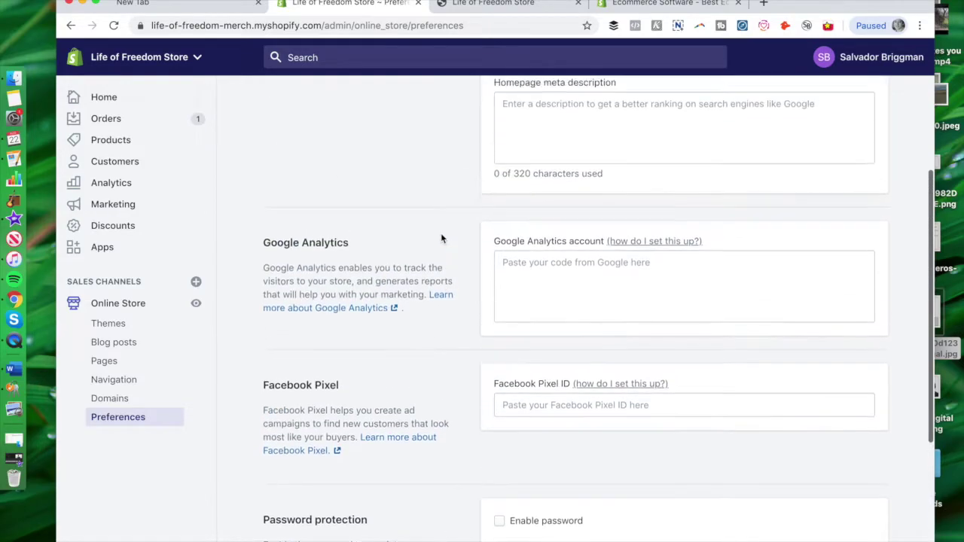
scroll(441, 233, "down", 3)
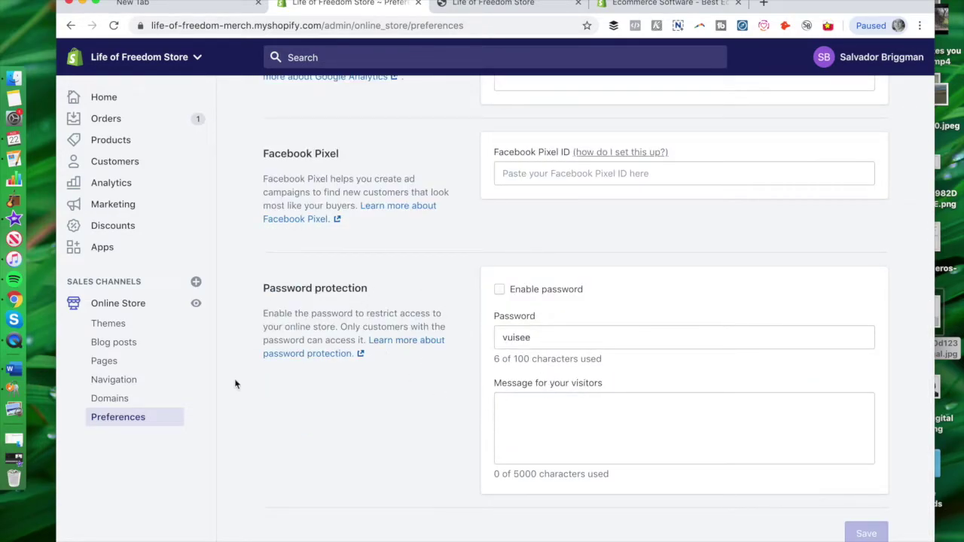
- Browse the store's Domains, Navigation and Apps pages
left_click(115, 398)
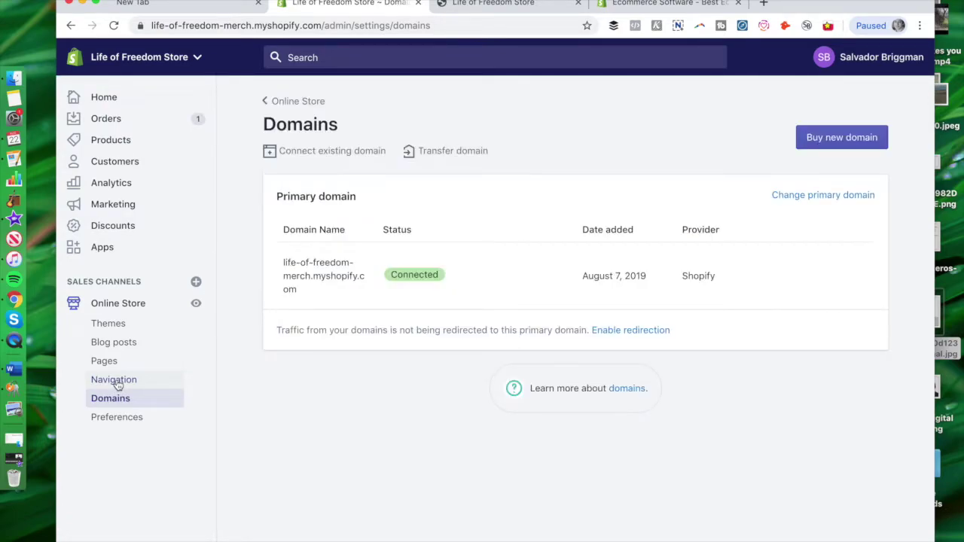
left_click(116, 381)
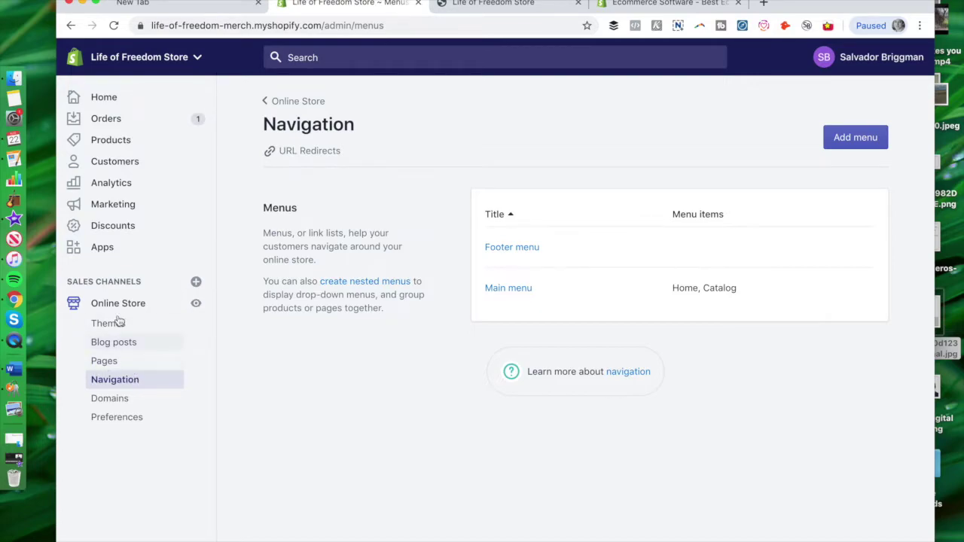
left_click(110, 247)
- Open the Analytics overview dashboard and look through its sales, sessions, conversion and order cards
left_click(121, 183)
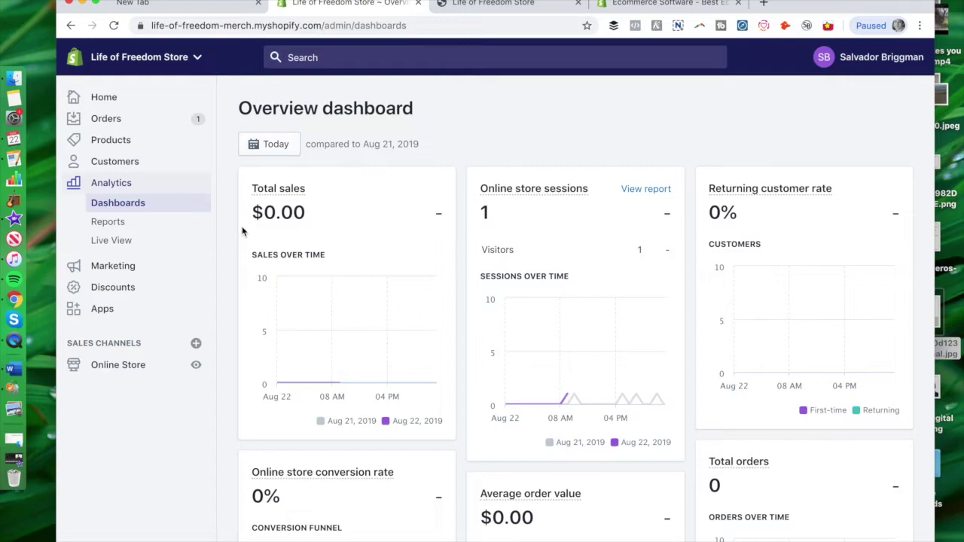
scroll(242, 227, "down", 5)
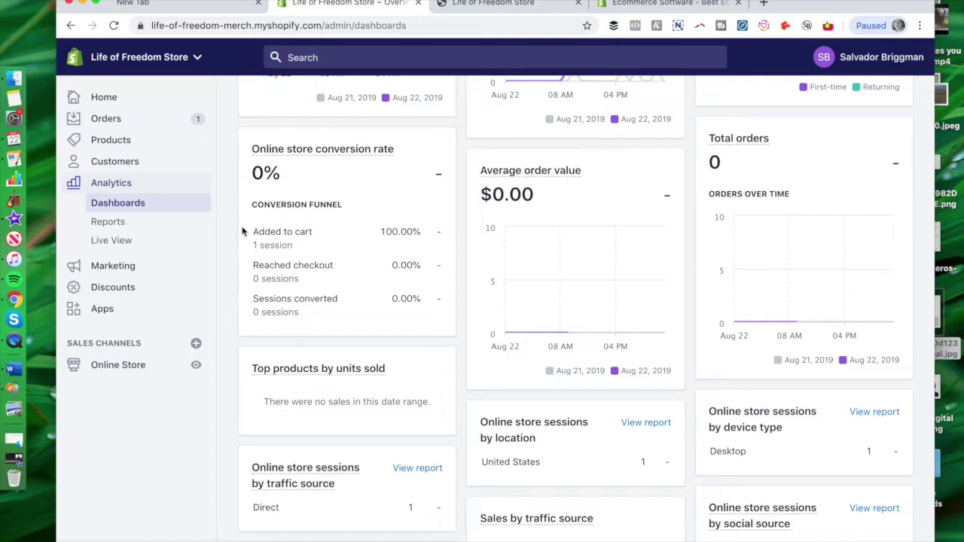
scroll(242, 232, "down", 5)
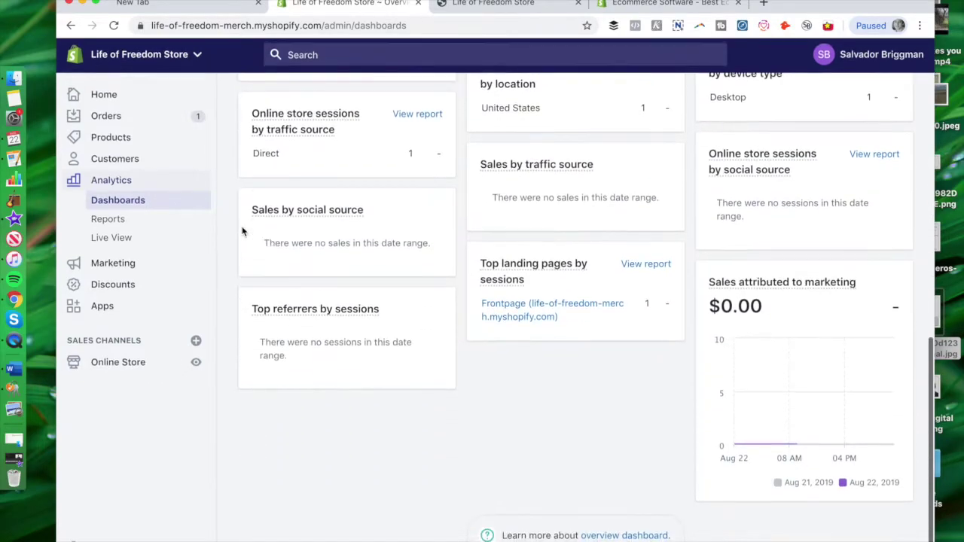
scroll(243, 231, "up", 2)
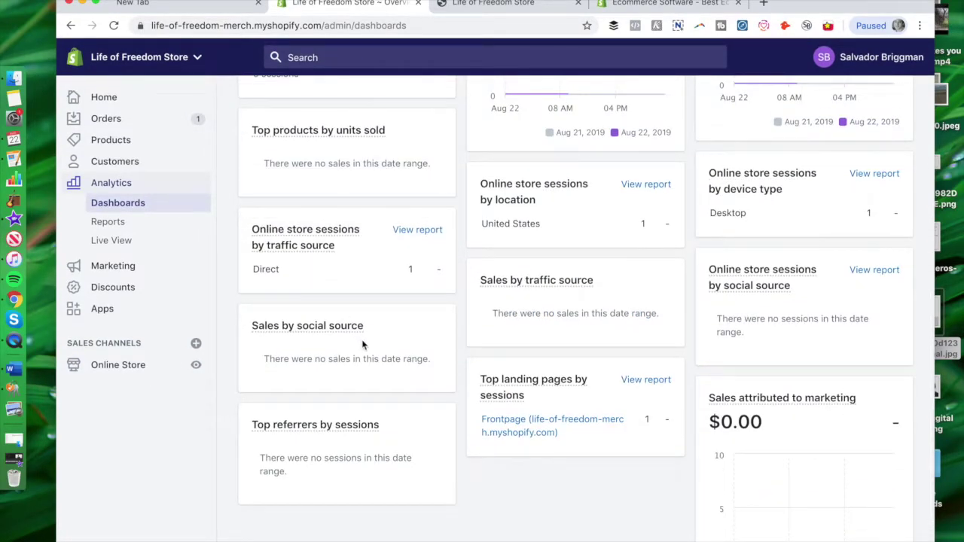
- Read the descriptions of the social source, traffic source and landing page cards, and review the whole overview dashboard again
mouse_move(335, 332)
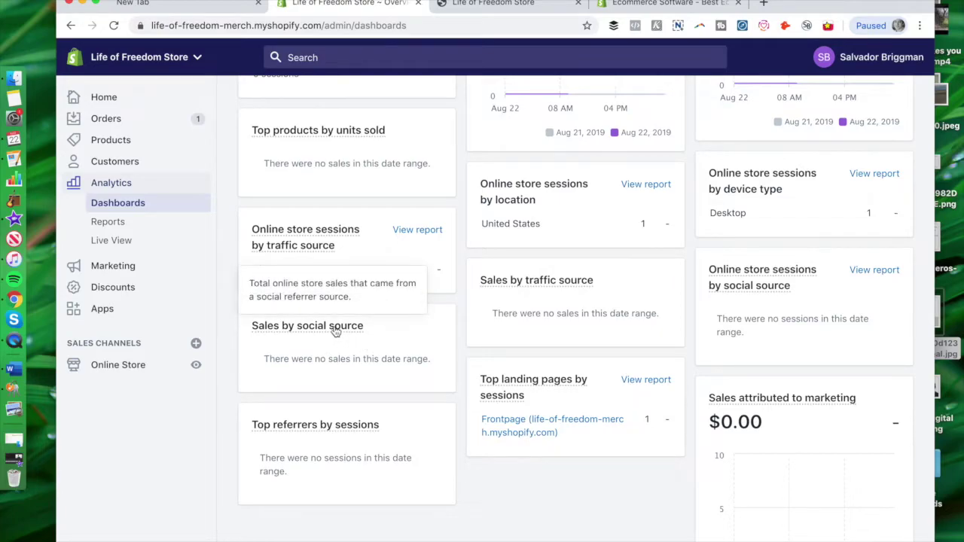
mouse_move(305, 246)
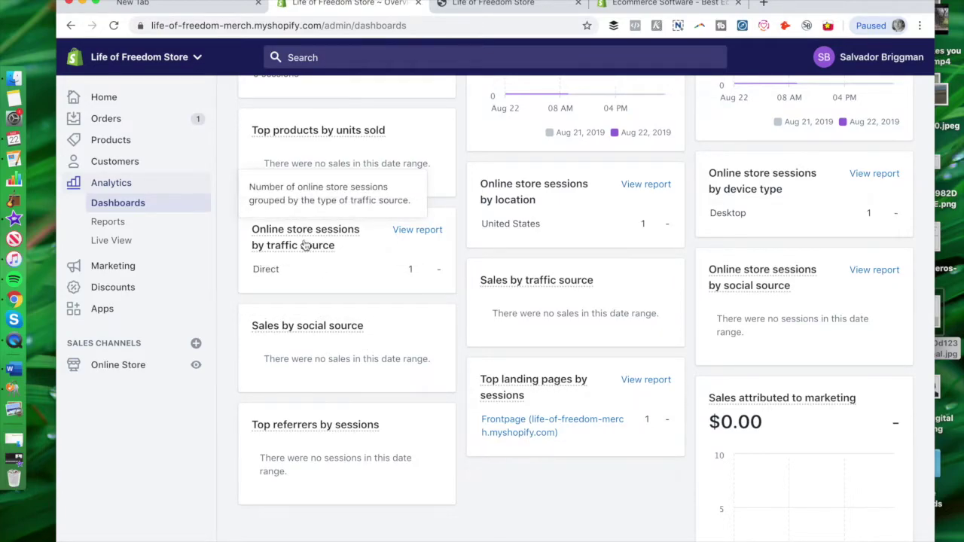
mouse_move(503, 281)
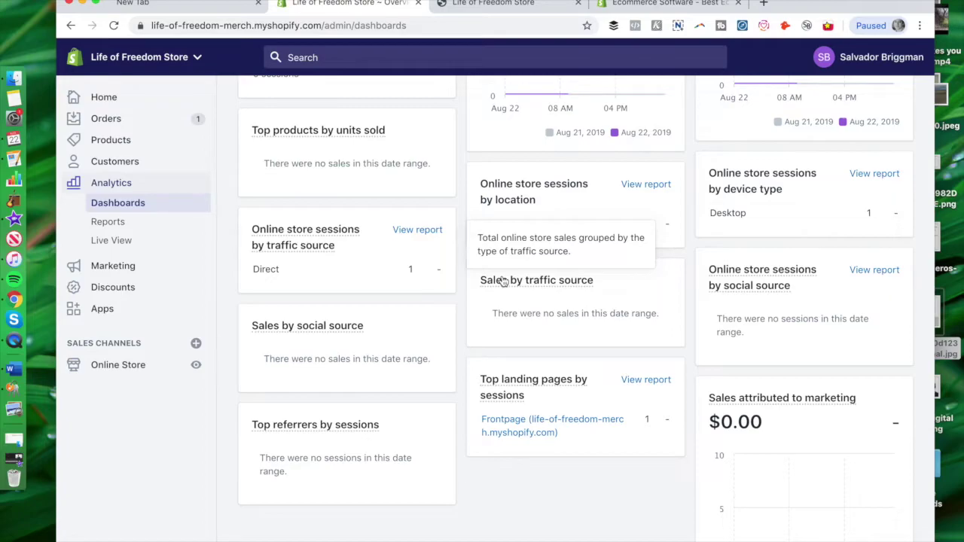
mouse_move(494, 388)
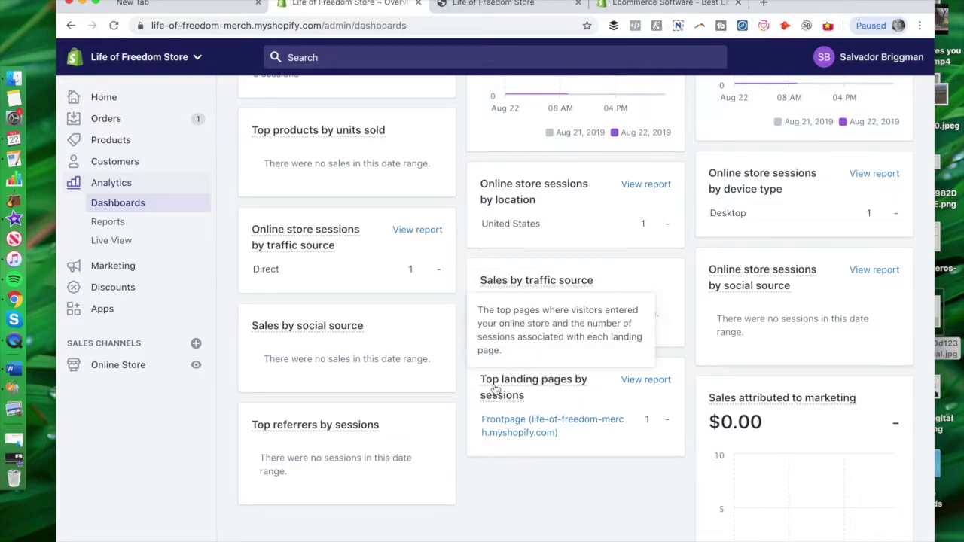
scroll(495, 387, "up", 10)
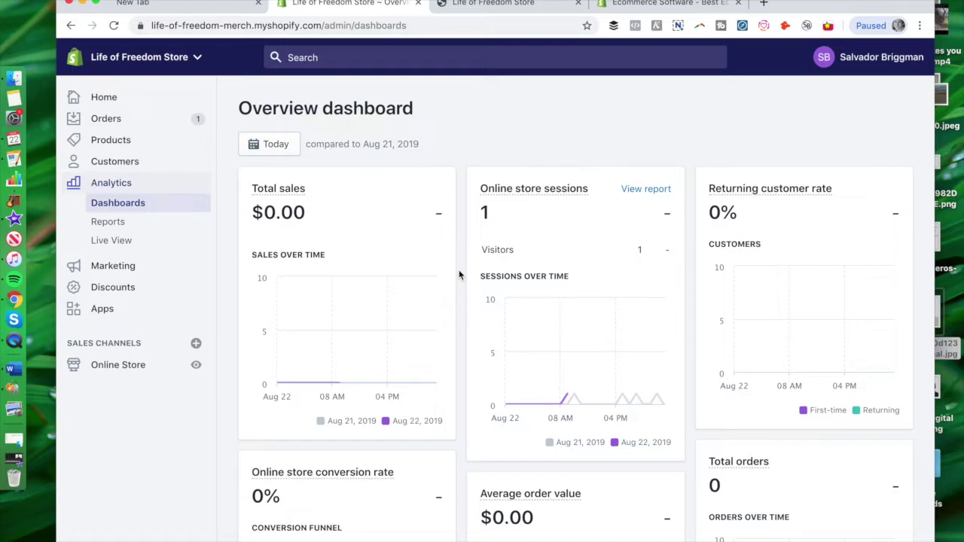
scroll(459, 275, "down", 5)
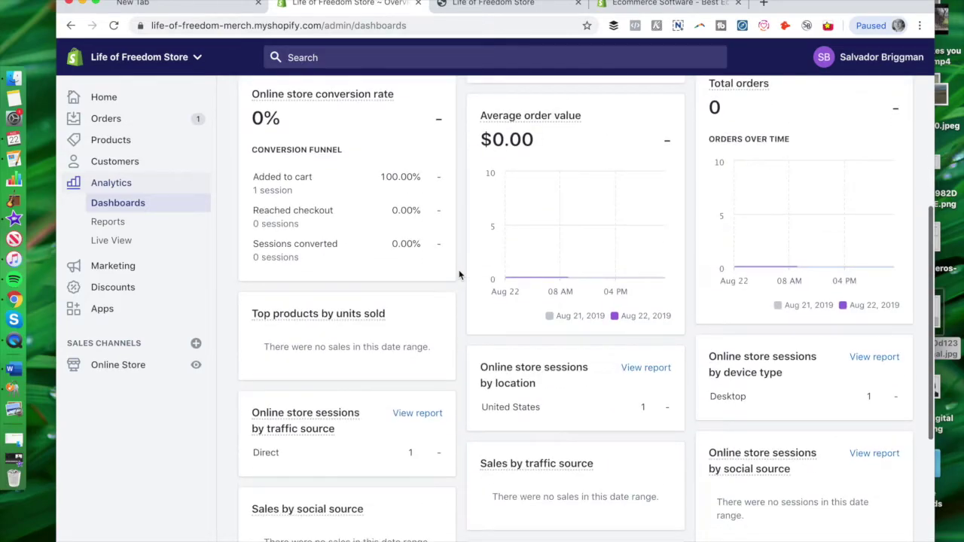
scroll(459, 275, "down", 3)
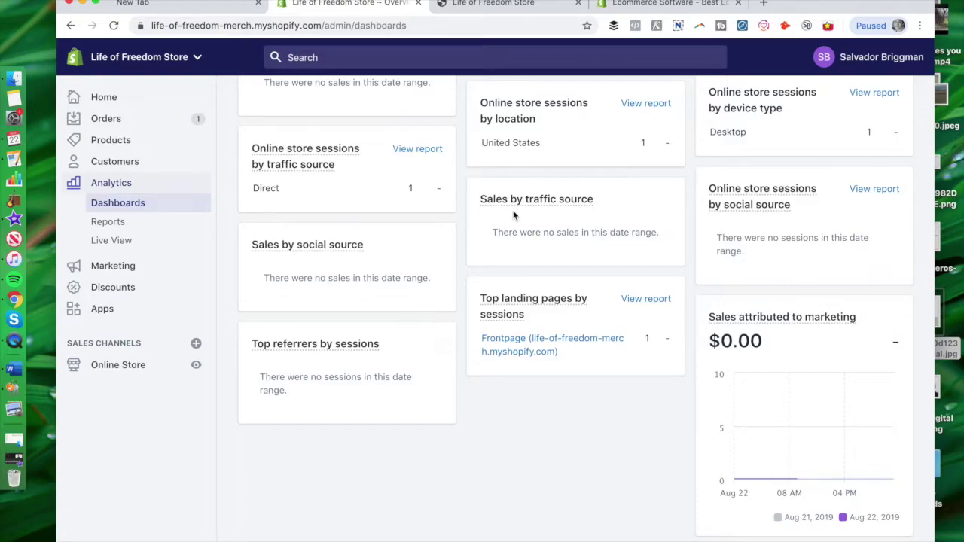
scroll(514, 217, "up", 10)
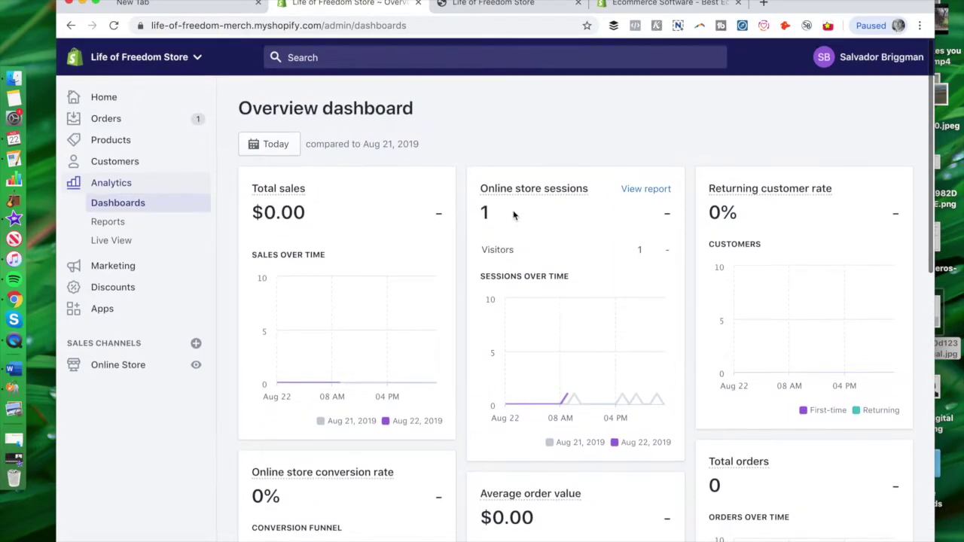
- Open the Analytics Live View and examine the current visitors, world map and customer behavior section
left_click(126, 238)
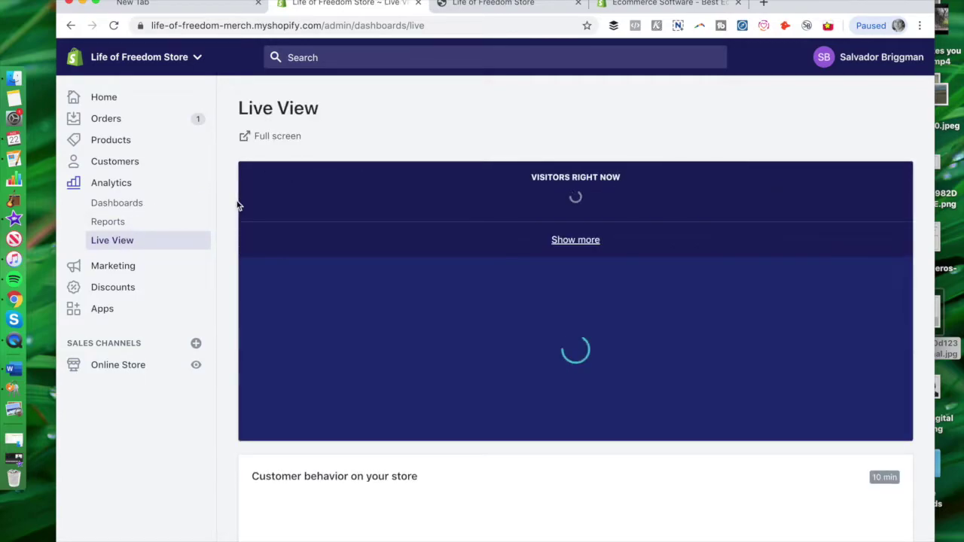
scroll(237, 203, "down", 1)
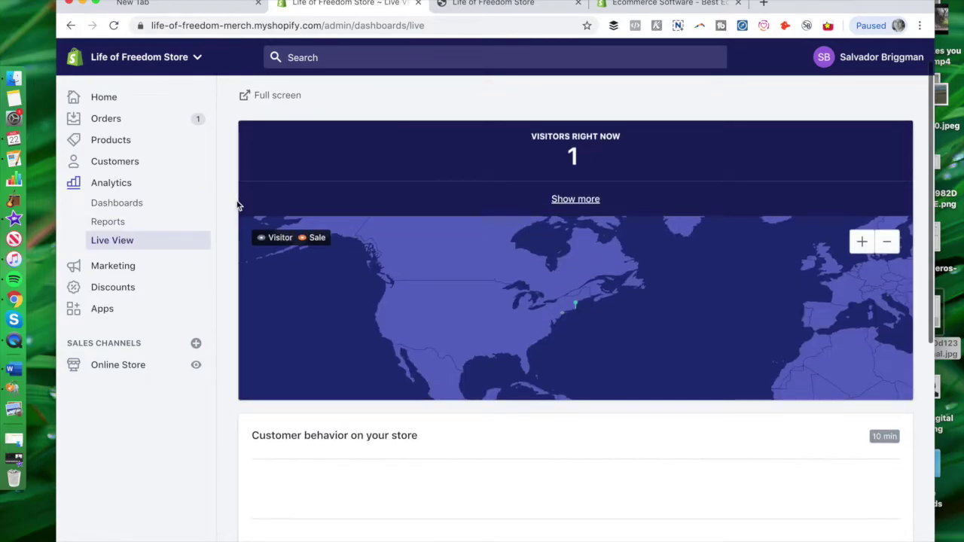
scroll(238, 205, "up", 1)
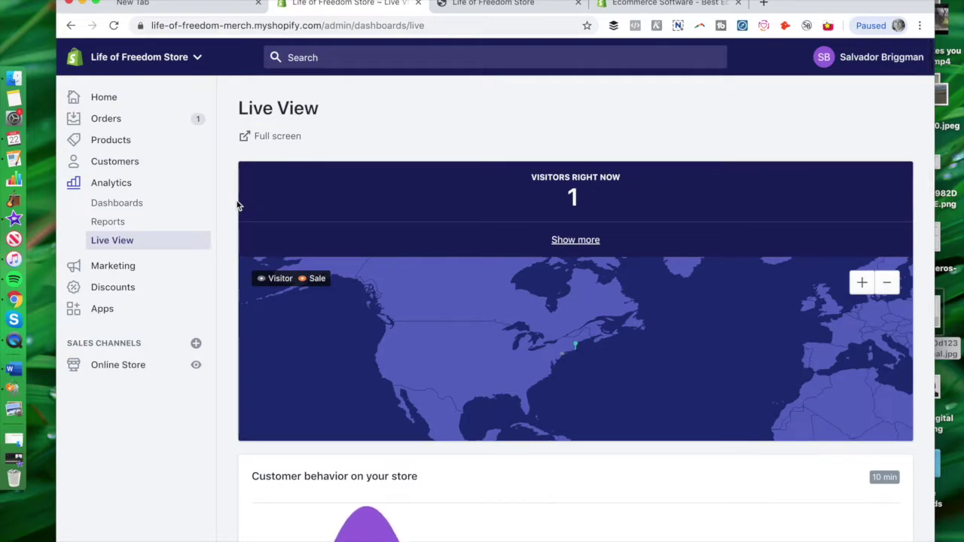
- Examine the Live View's customer behavior and real-time pageviews per minute charts, and return to the visitor map
scroll(237, 205, "down", 7)
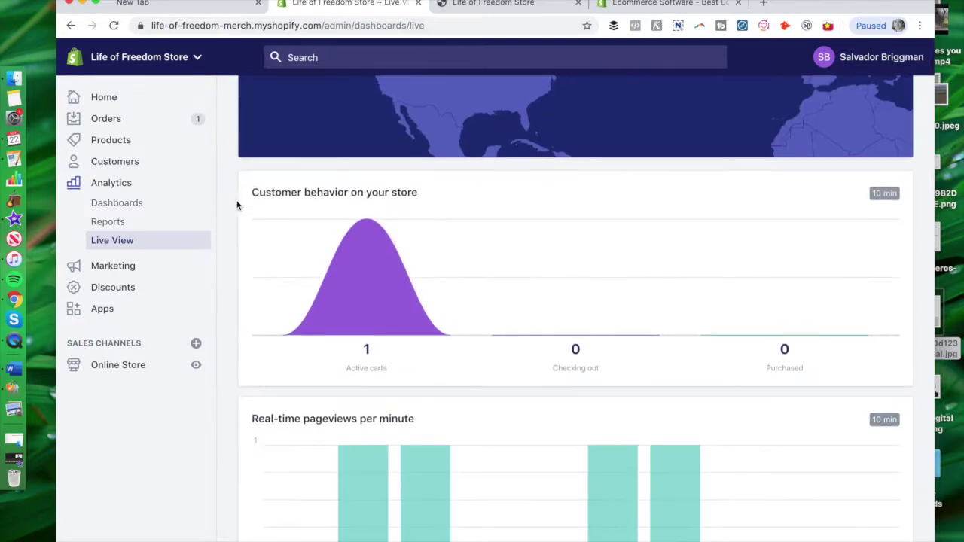
scroll(237, 205, "down", 3)
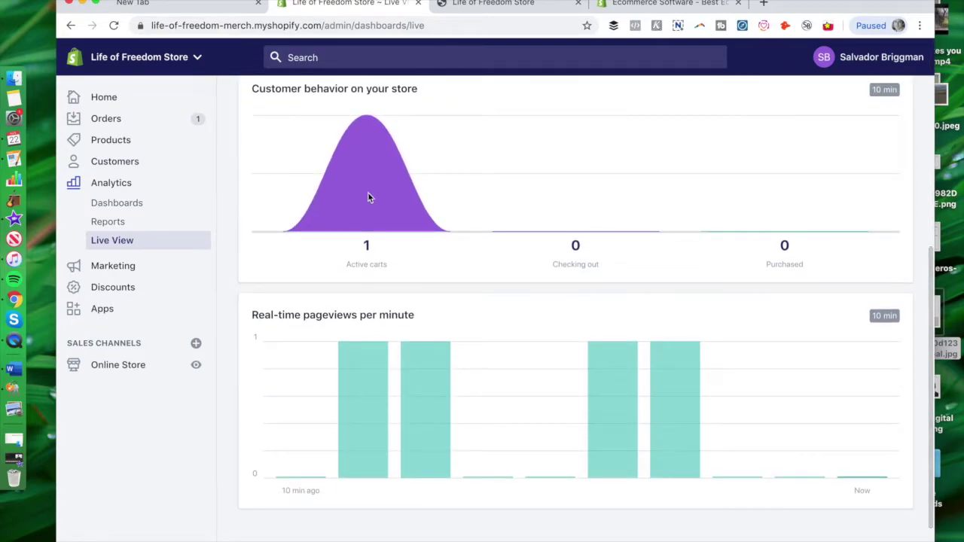
scroll(557, 341, "up", 5)
scroll(558, 341, "up", 4)
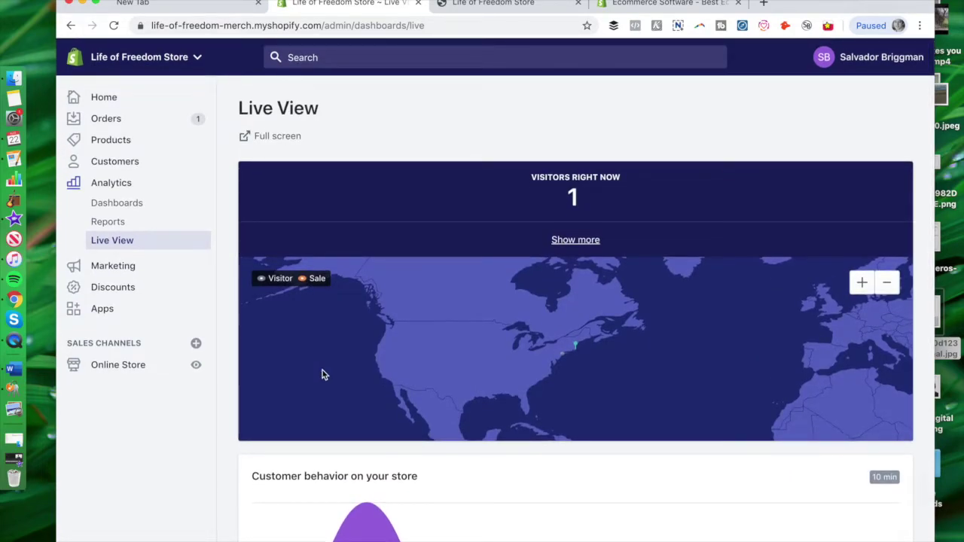
- Open the Analytics Reports page and look through the Acquisition, Behavior, Finances and Marketing report cards and the upgrade section
left_click(108, 225)
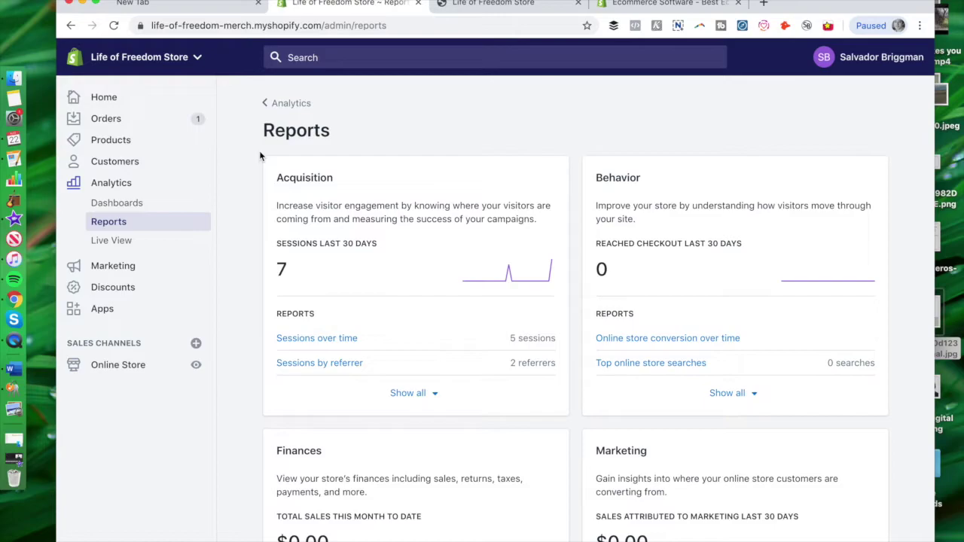
scroll(260, 156, "down", 4)
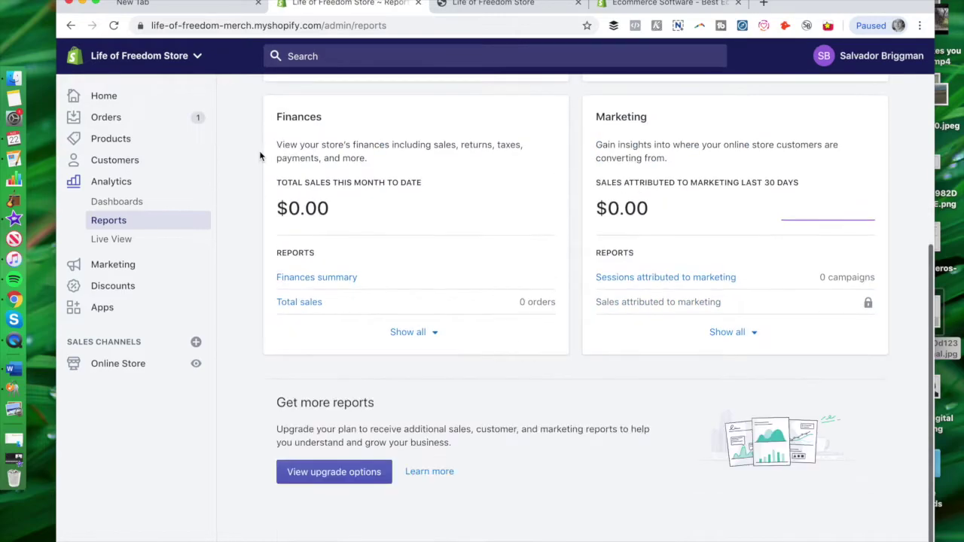
scroll(259, 156, "up", 1)
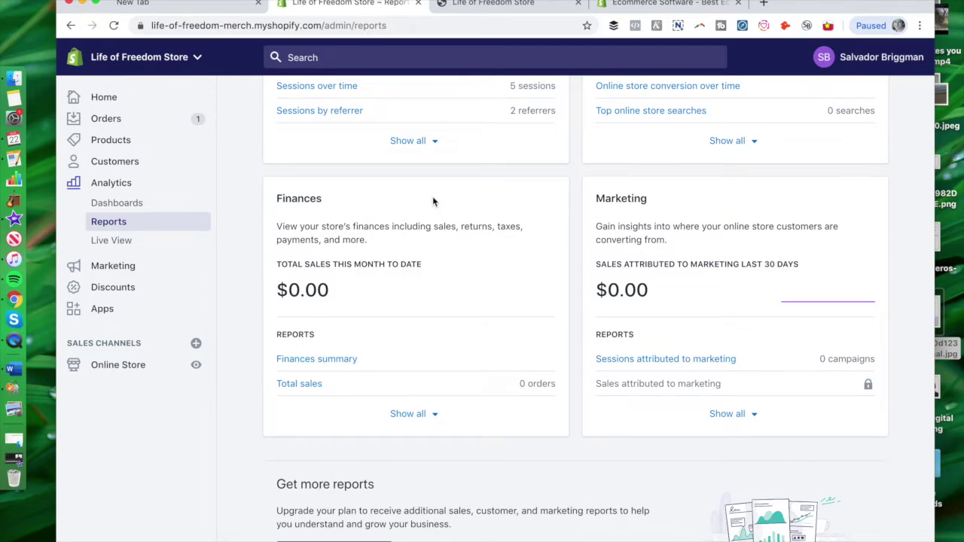
scroll(433, 200, "down", 2)
scroll(432, 201, "up", 4)
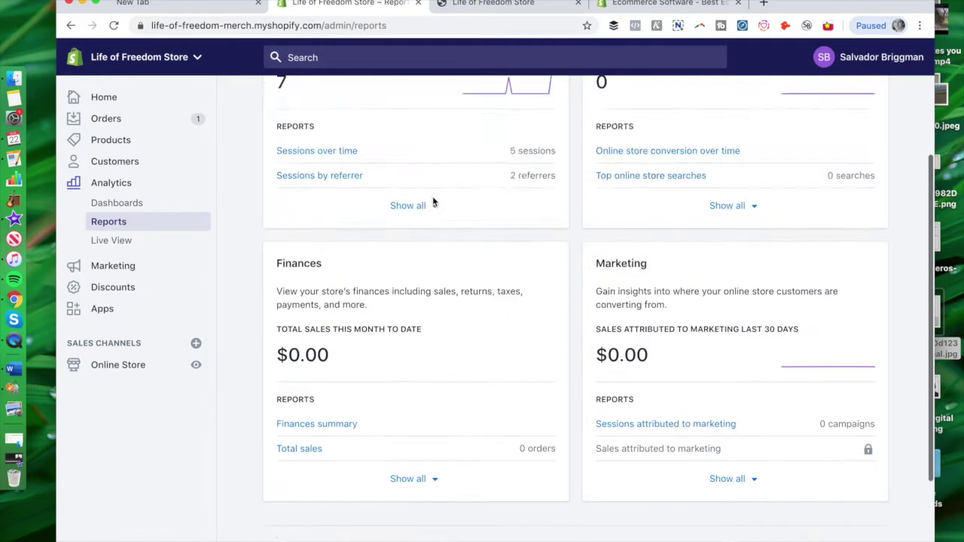
scroll(478, 62, "down", 4)
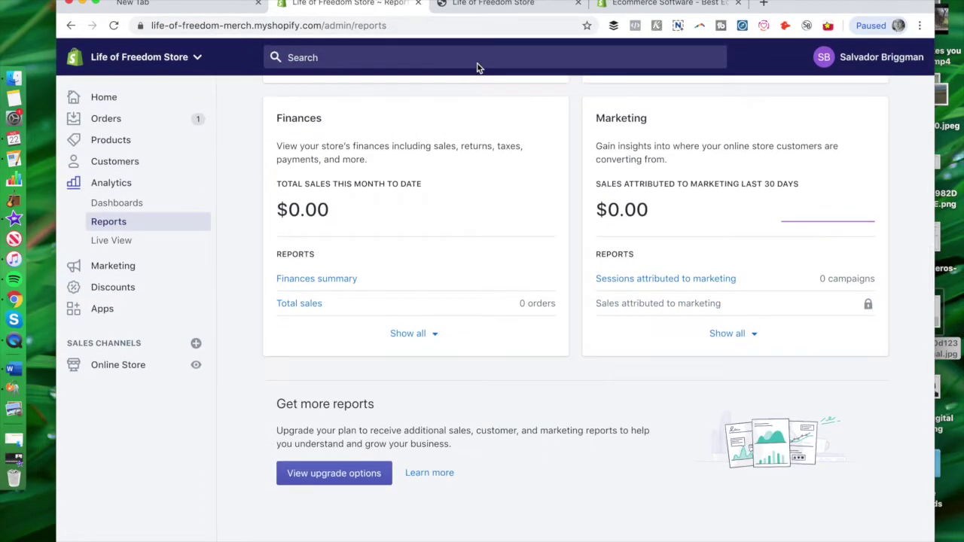
scroll(478, 67, "up", 4)
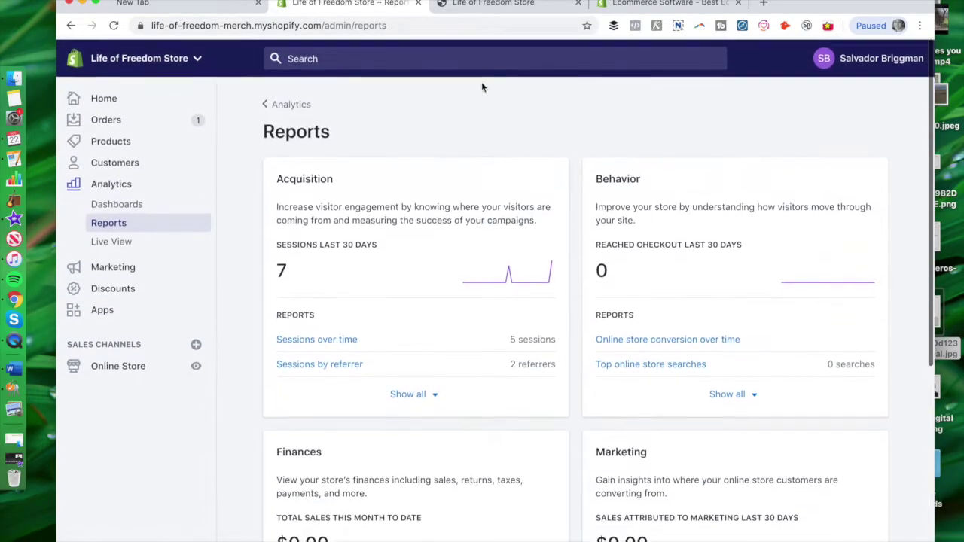
- View the store's Customers page, and open the Products page to look through the full merchandise list
left_click(134, 171)
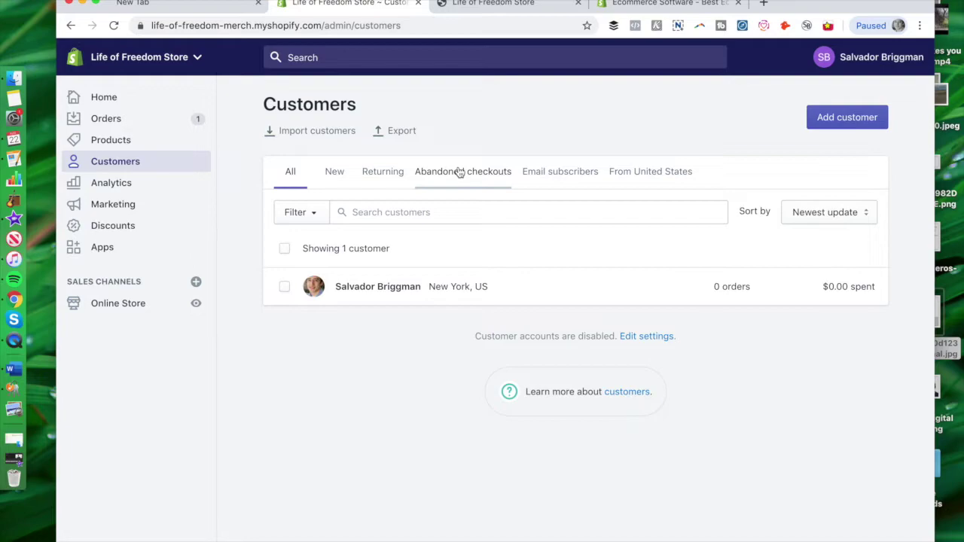
left_click(172, 141)
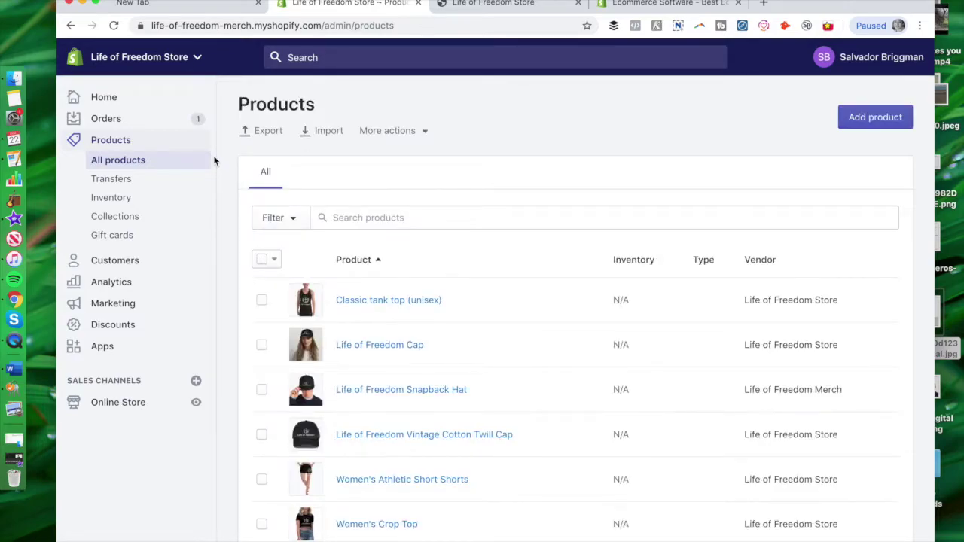
scroll(437, 169, "down", 5)
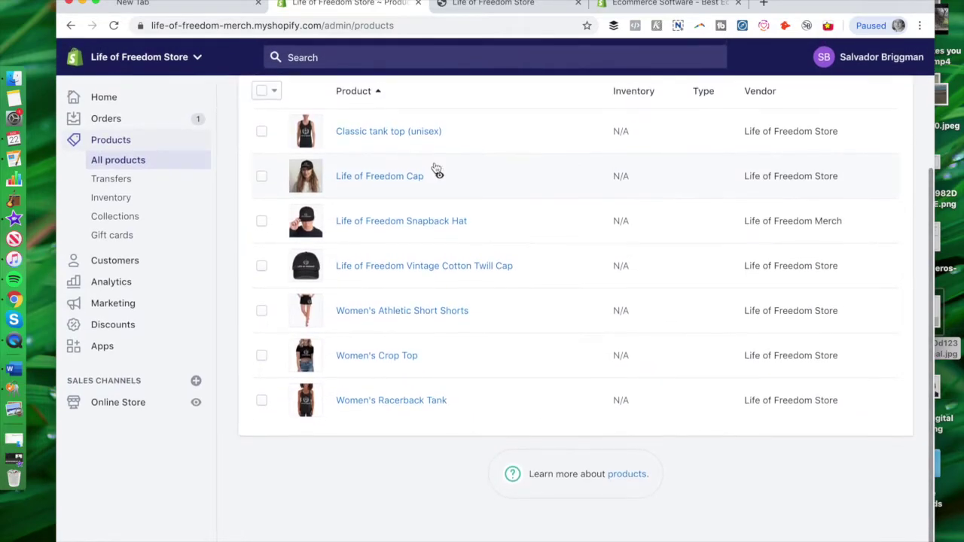
scroll(437, 178, "up", 4)
scroll(407, 174, "down", 2)
scroll(555, 361, "up", 2)
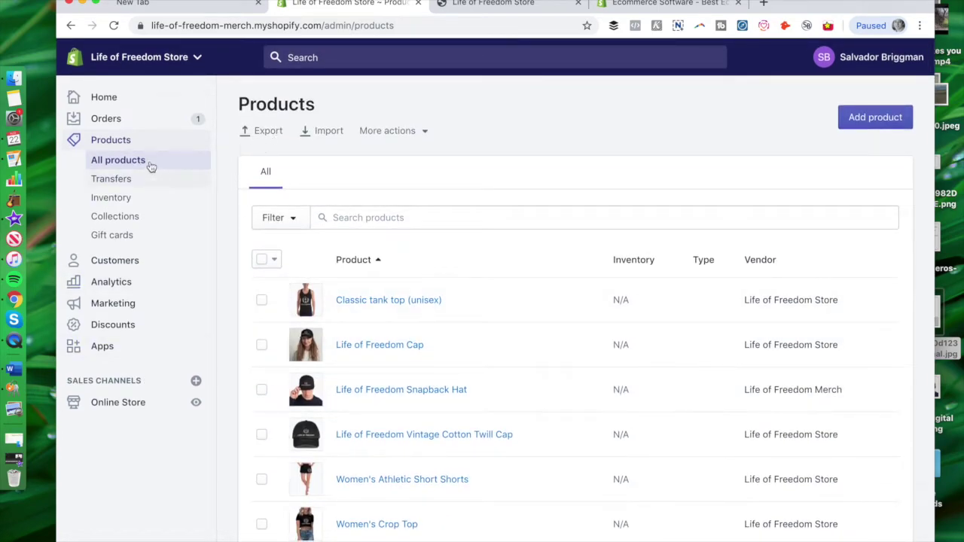
- Browse the Inventory, Gift cards and Collections pages, followed by the Orders and Abandoned checkouts pages
left_click(128, 197)
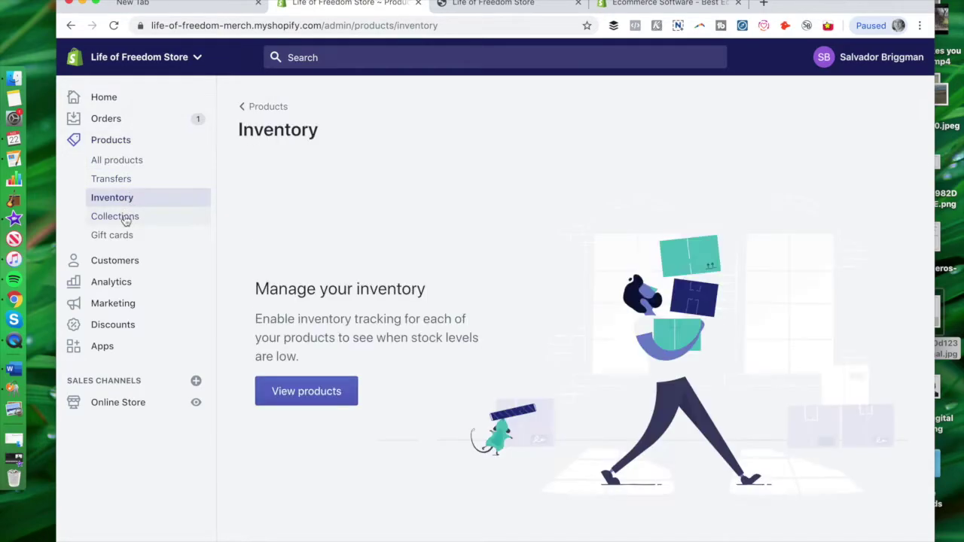
left_click(123, 237)
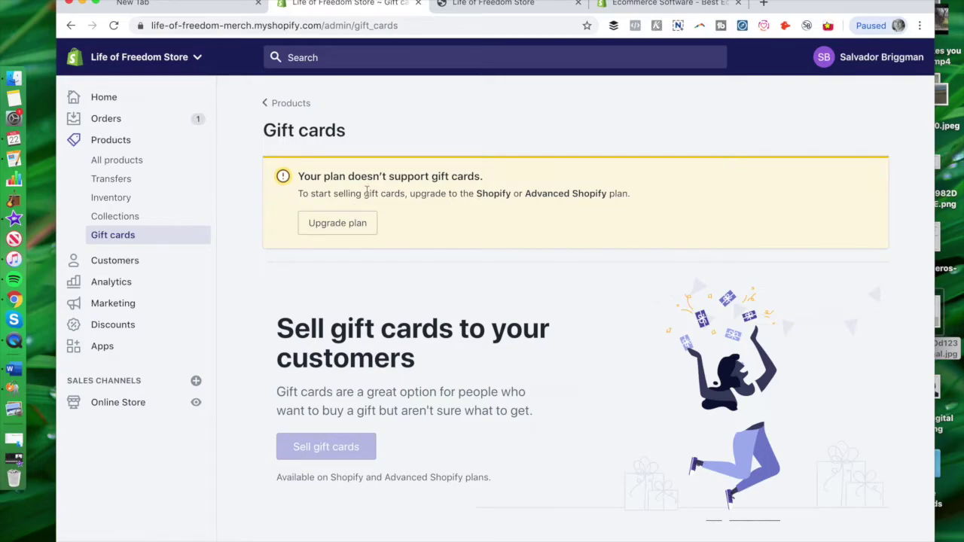
left_click(142, 219)
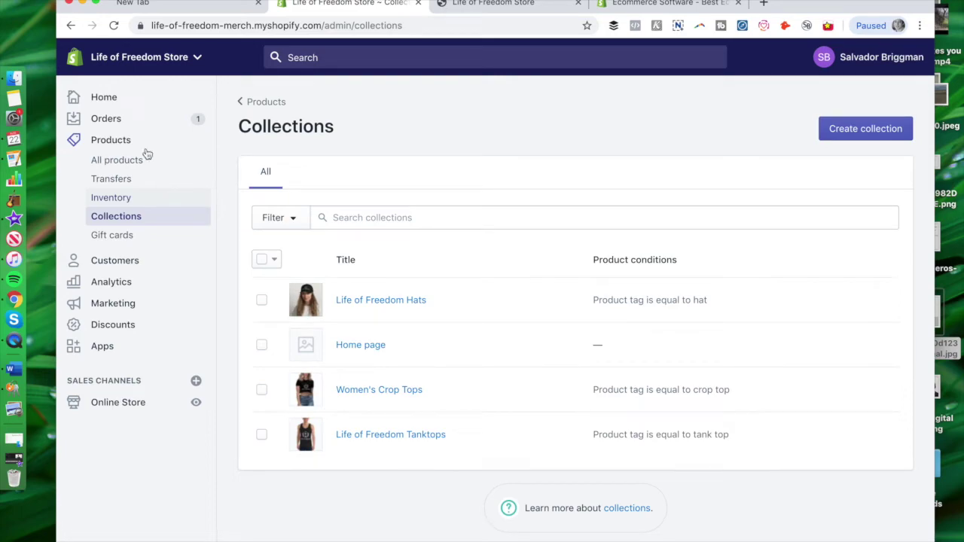
left_click(119, 122)
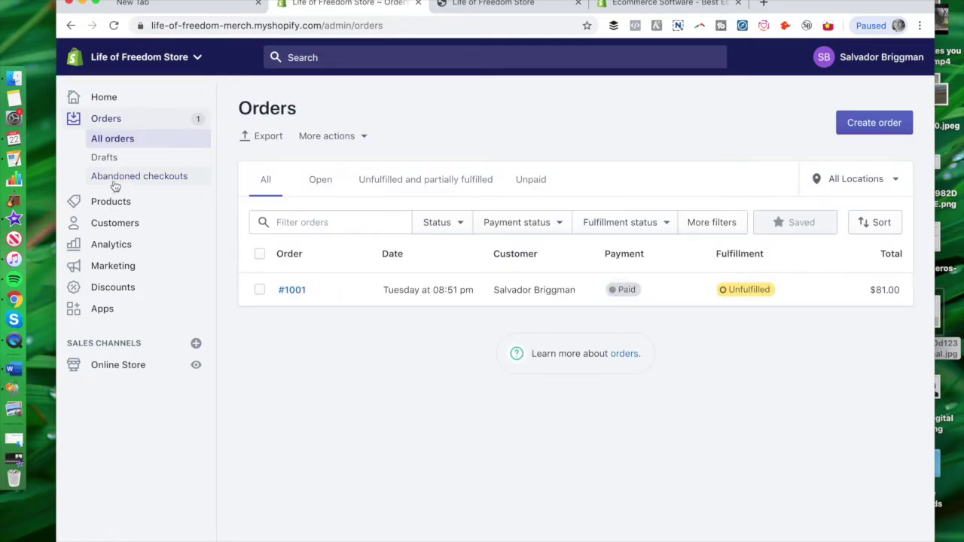
left_click(124, 186)
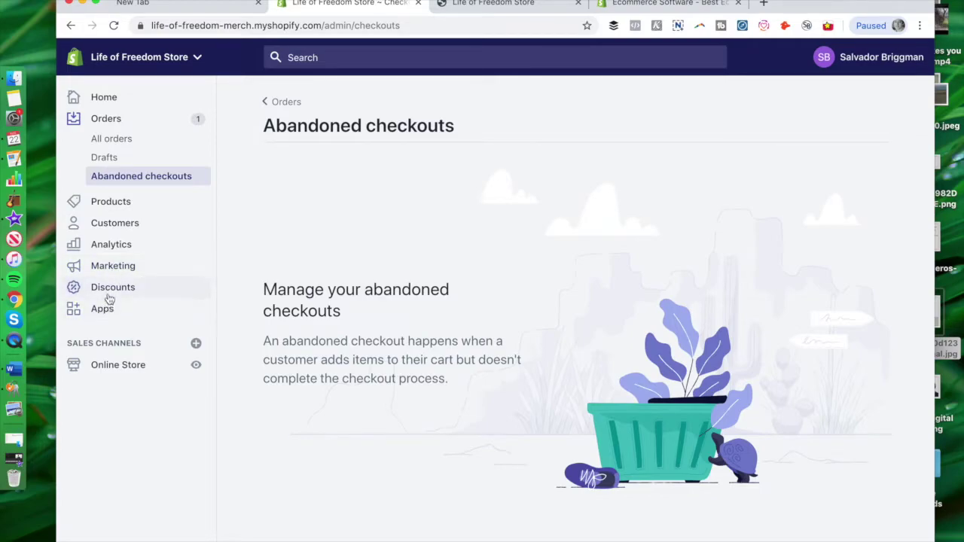
- Open the Marketing page and review the Facebook and Google app suggestions, the overview figures and the Campaigns section
left_click(113, 265)
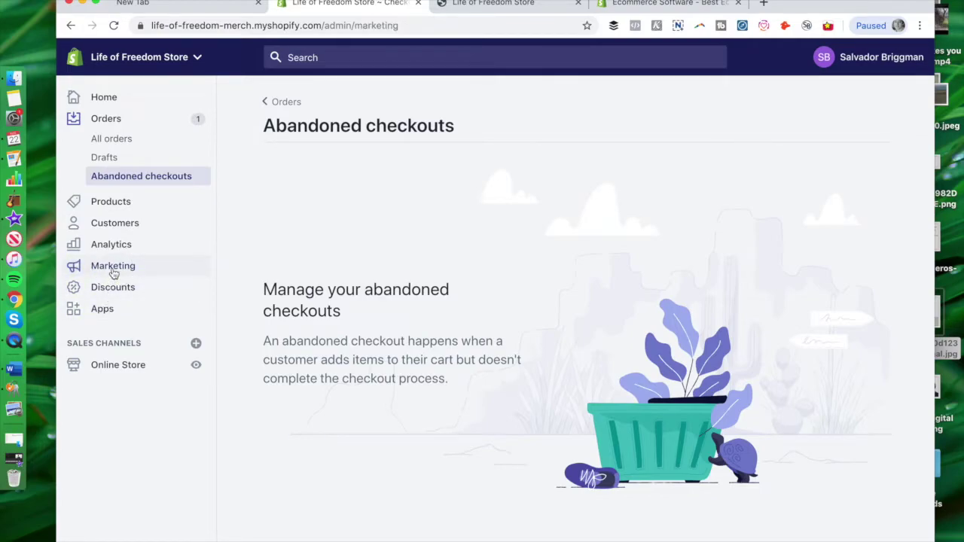
scroll(271, 264, "down", 3)
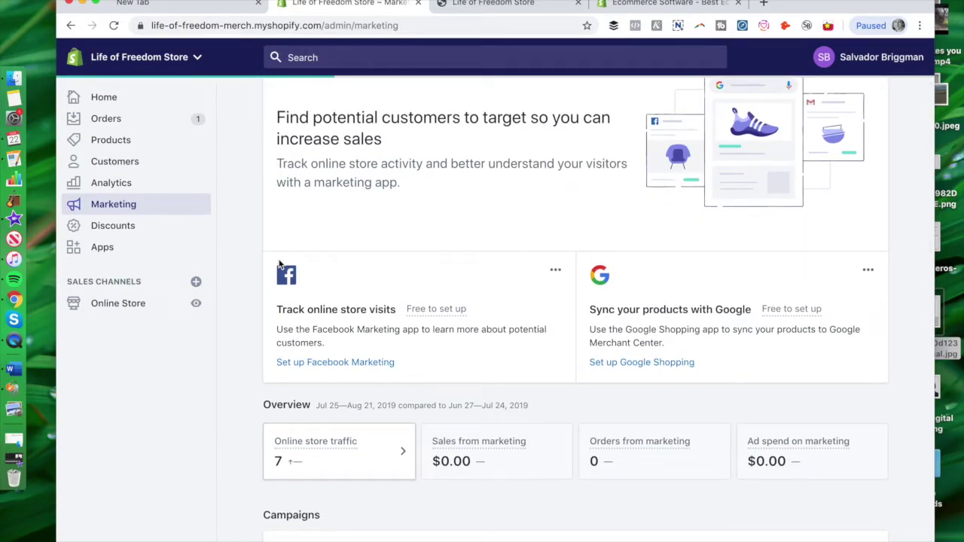
scroll(279, 263, "down", 6)
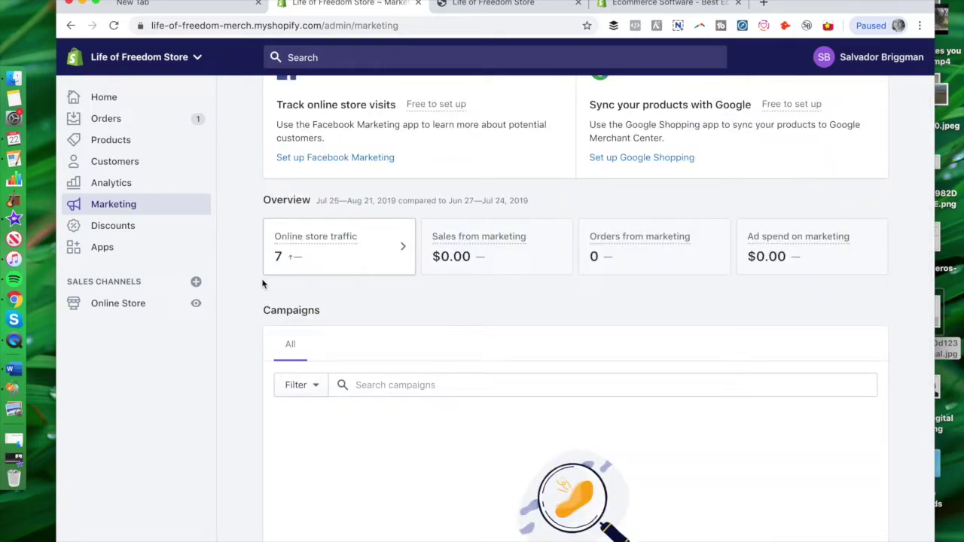
scroll(263, 284, "down", 4)
scroll(263, 284, "up", 13)
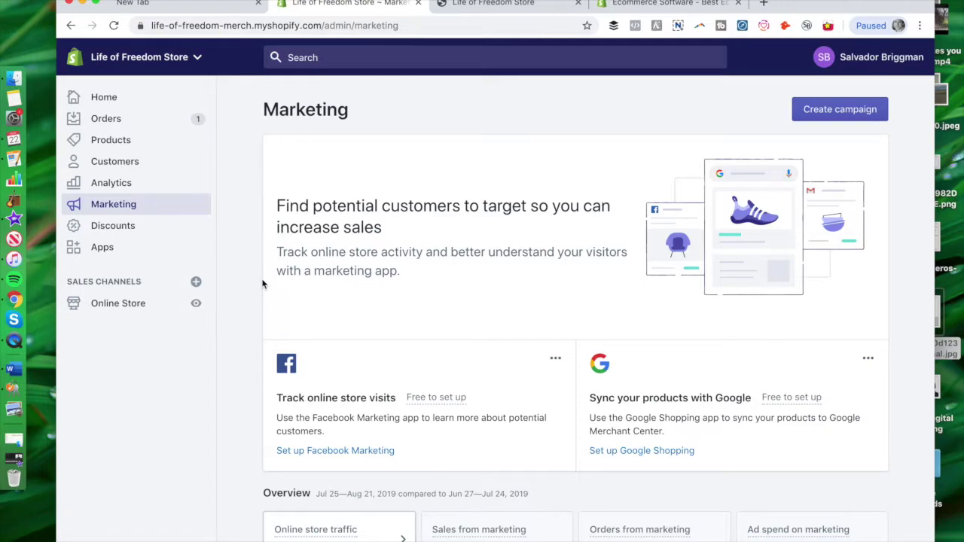
scroll(263, 284, "down", 5)
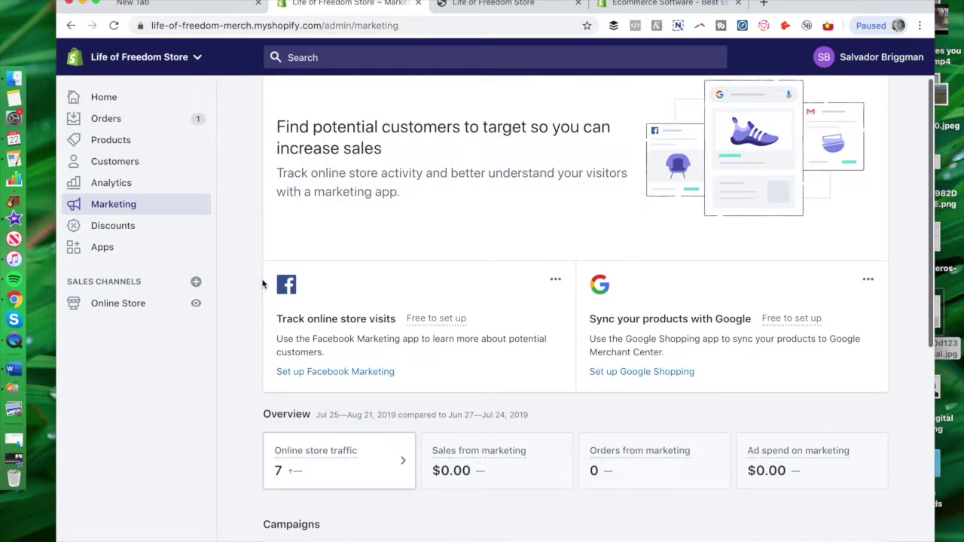
scroll(262, 284, "down", 4)
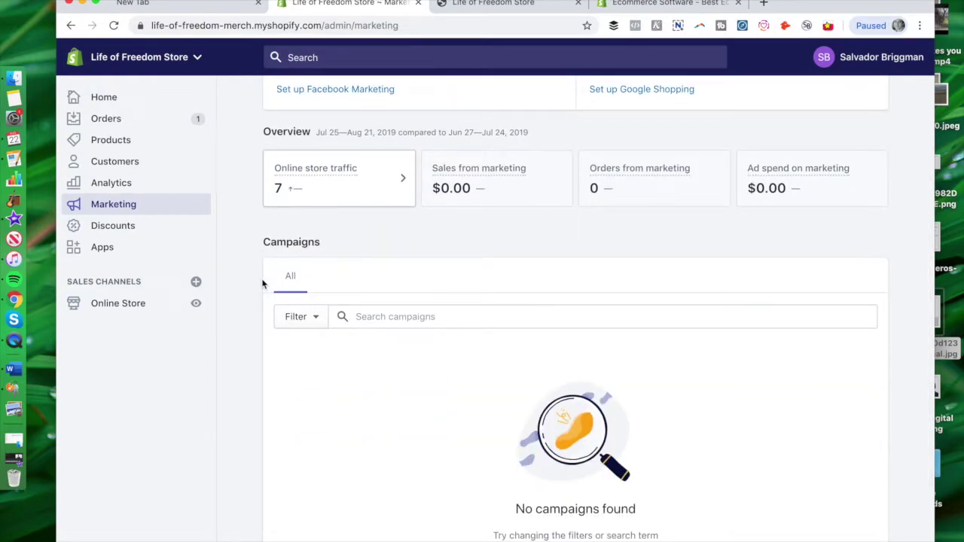
scroll(263, 284, "up", 9)
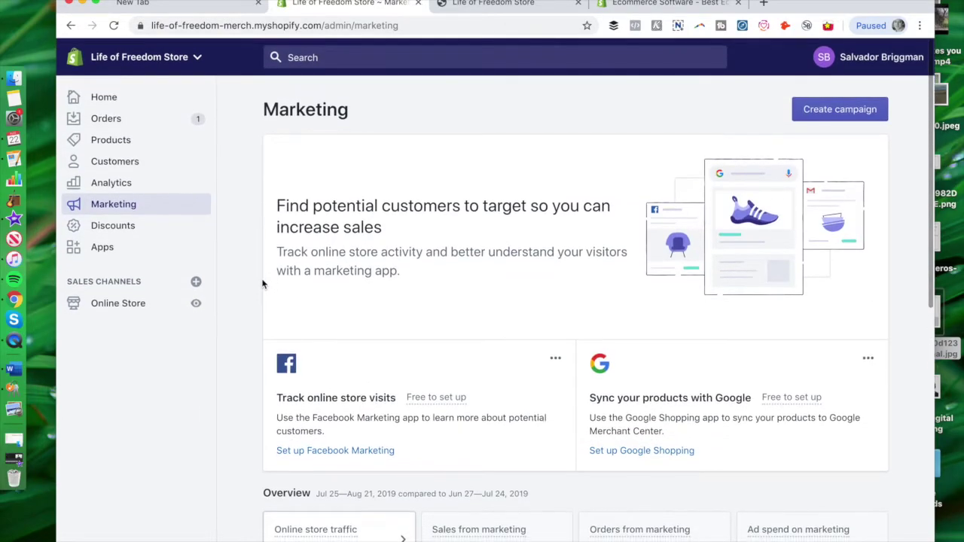
- View the store's discount codes on the Discounts page and check the storefront that is already open in the browser
left_click(137, 230)
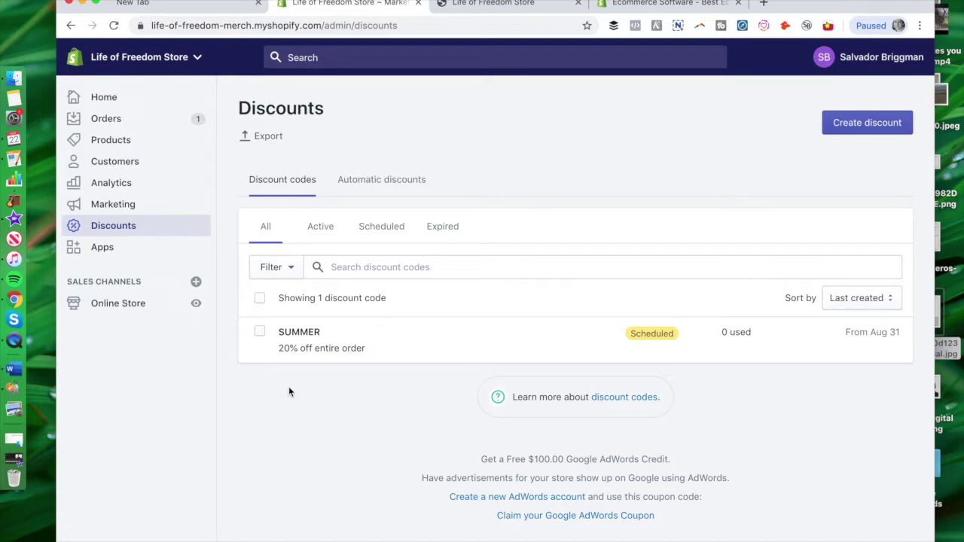
left_click(503, 6)
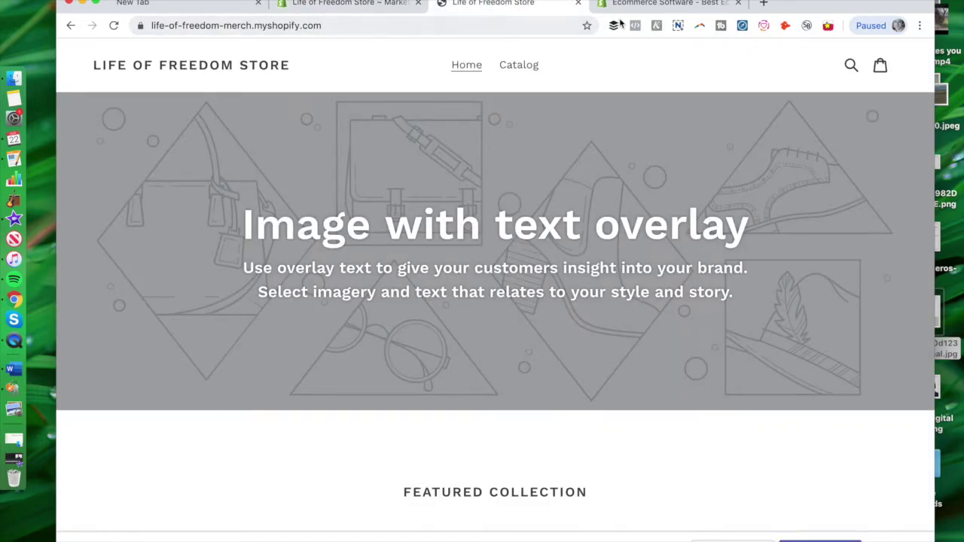
left_click(316, 4)
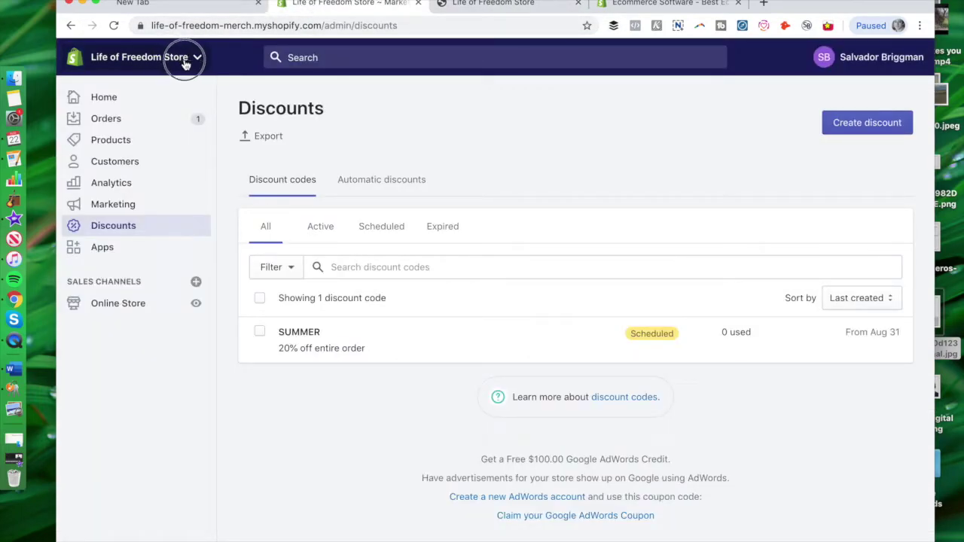
- Open the current online store in a new browser tab and close the outdated storefront tab
left_click(202, 303)
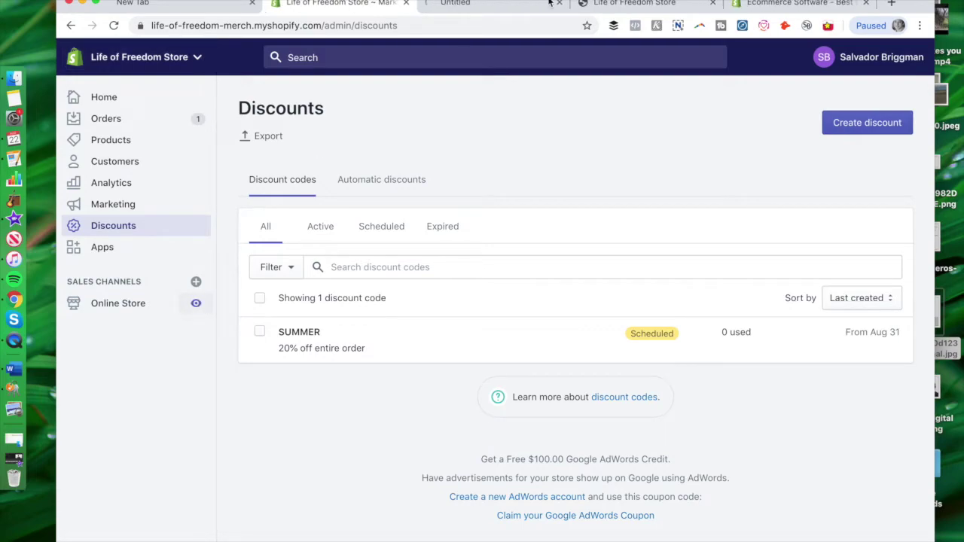
left_click(712, 4)
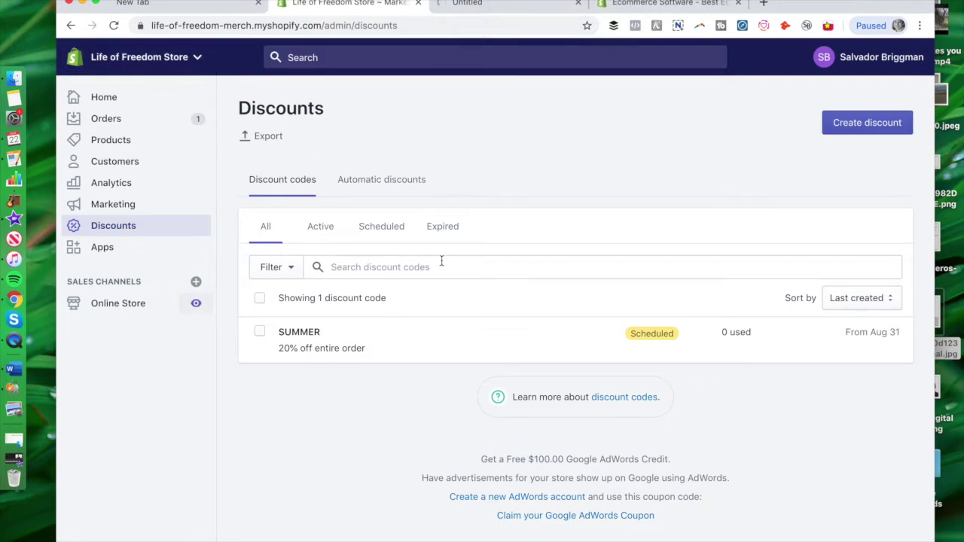
left_click(525, 6)
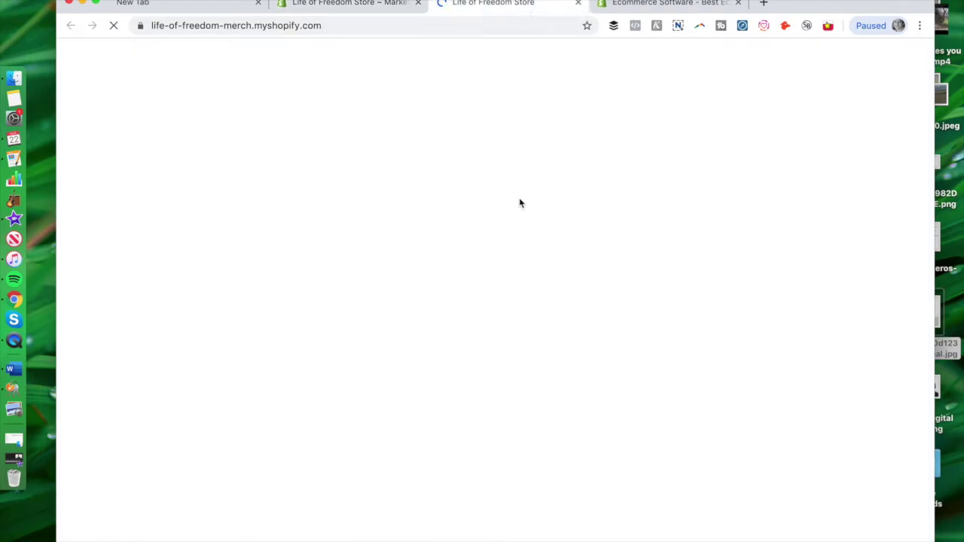
- Look through the storefront home page from the featured products to the collection list and footer, and back to the header banner
scroll(480, 250, "down", 10)
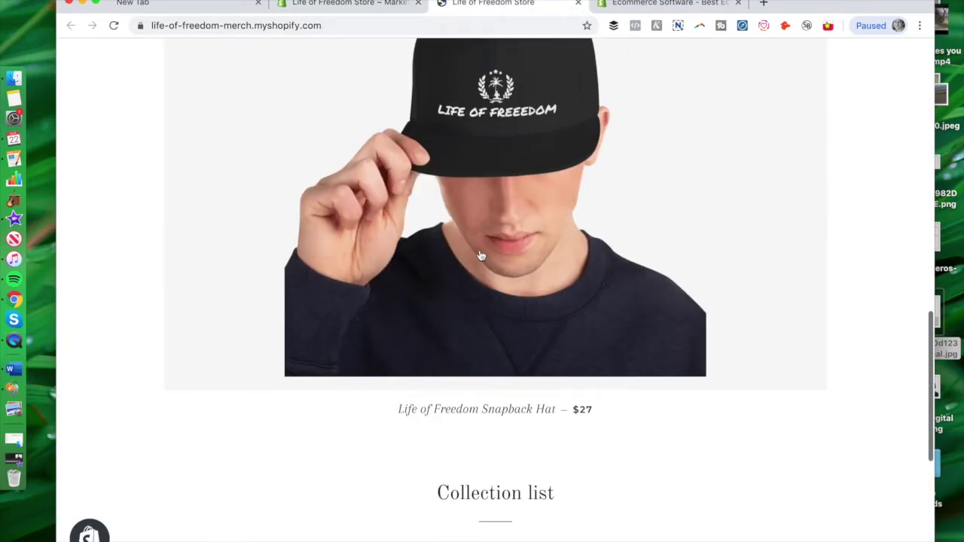
scroll(480, 256, "down", 5)
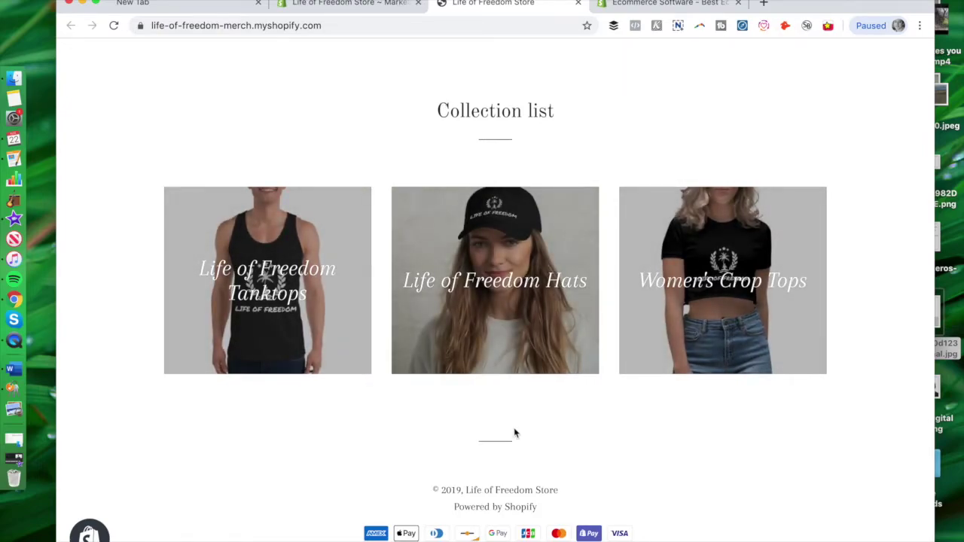
key("super+r")
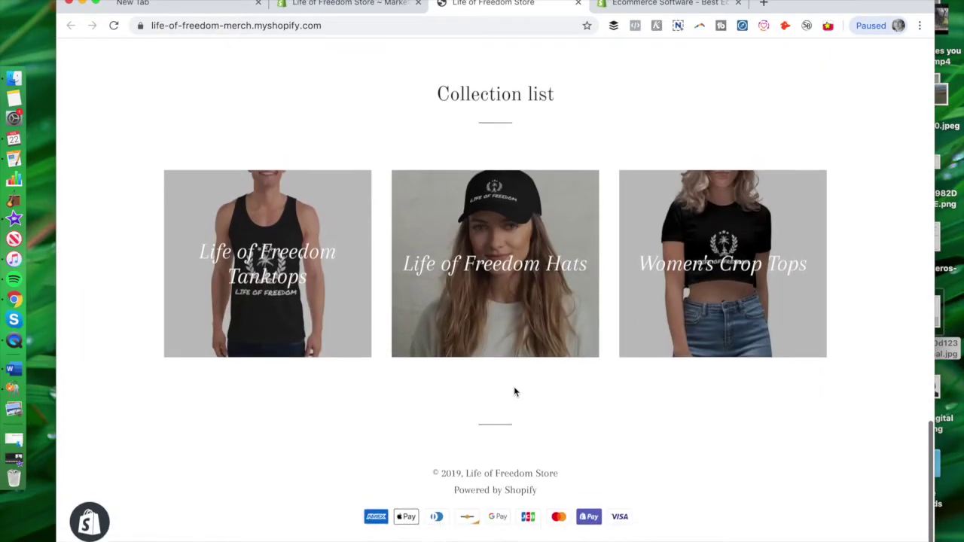
scroll(523, 219, "up", 20)
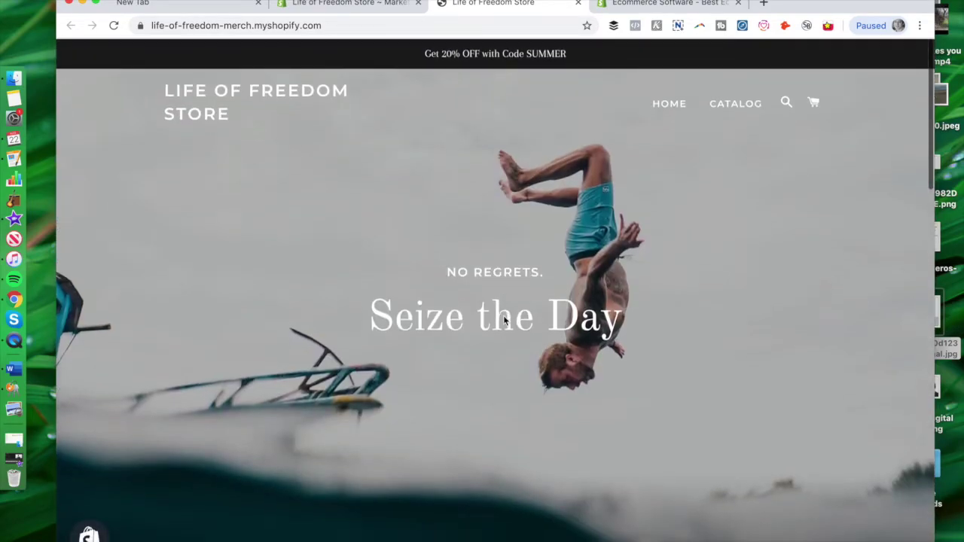
- Open the storefront's catalog and look through the hats, tank tops, shorts and crop top on offer
left_click(740, 111)
scroll(574, 241, "down", 5)
scroll(574, 238, "down", 3)
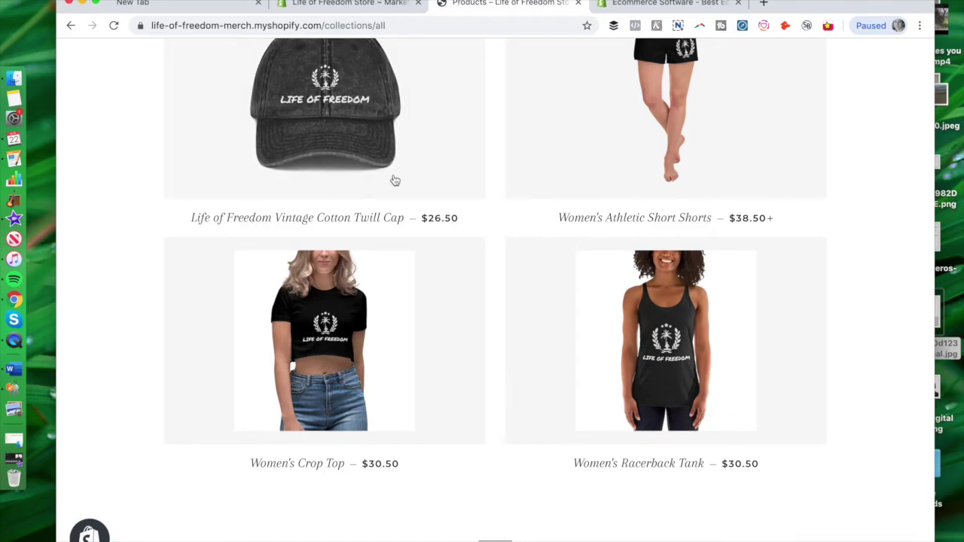
scroll(358, 104, "up", 1)
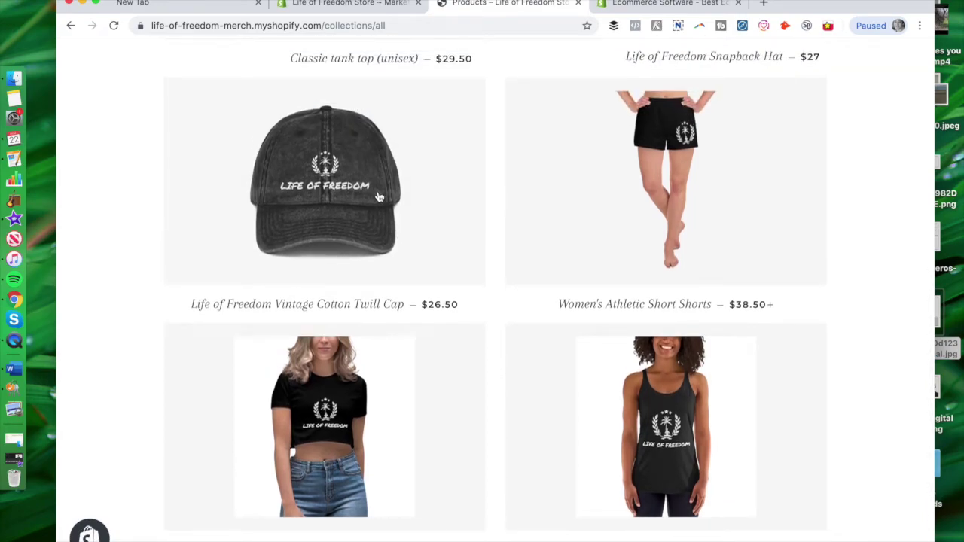
scroll(379, 198, "up", 3)
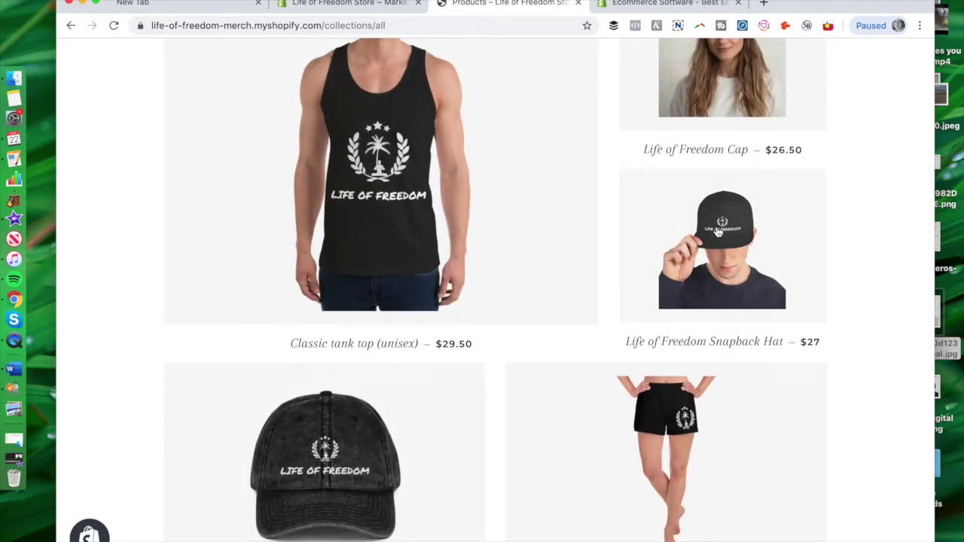
- Return to the store admin, open the Apps page and visit the Shopify App Store
left_click(356, 7)
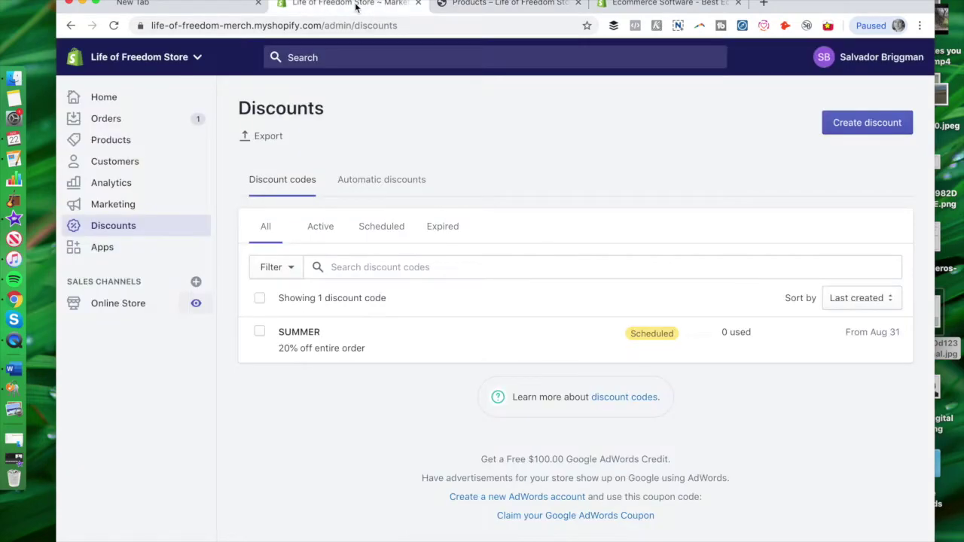
left_click(117, 250)
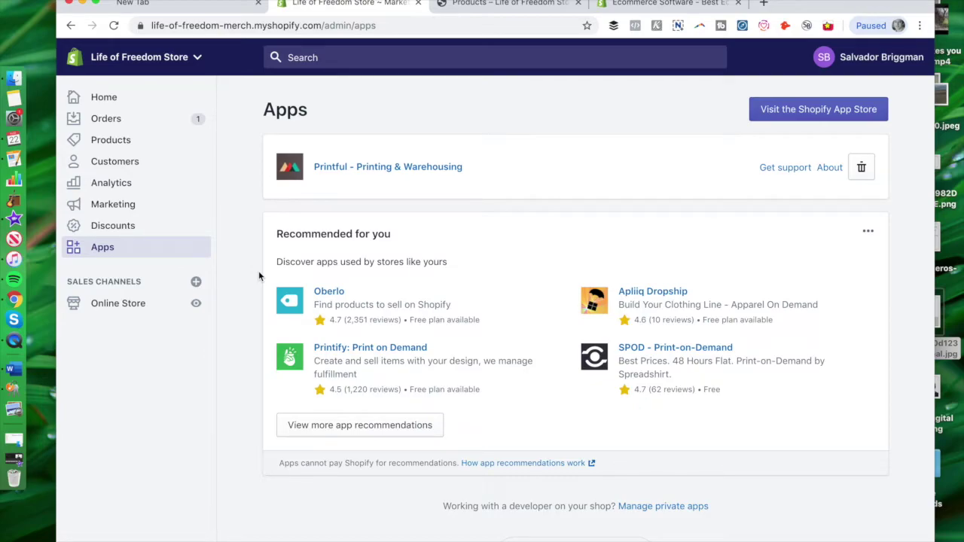
left_click(781, 108)
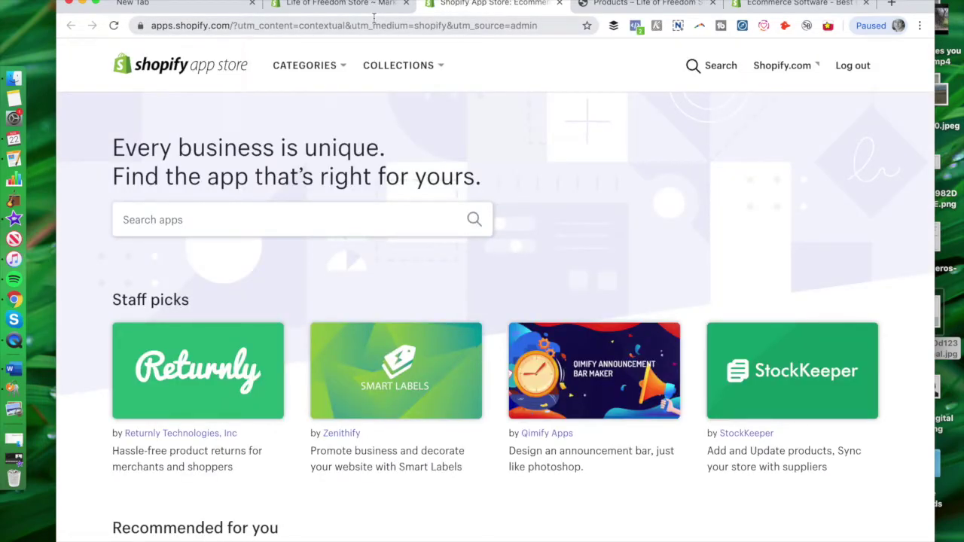
- Look through the App Store home page from the staff picks and trending apps to the categories to explore
scroll(262, 199, "down", 4)
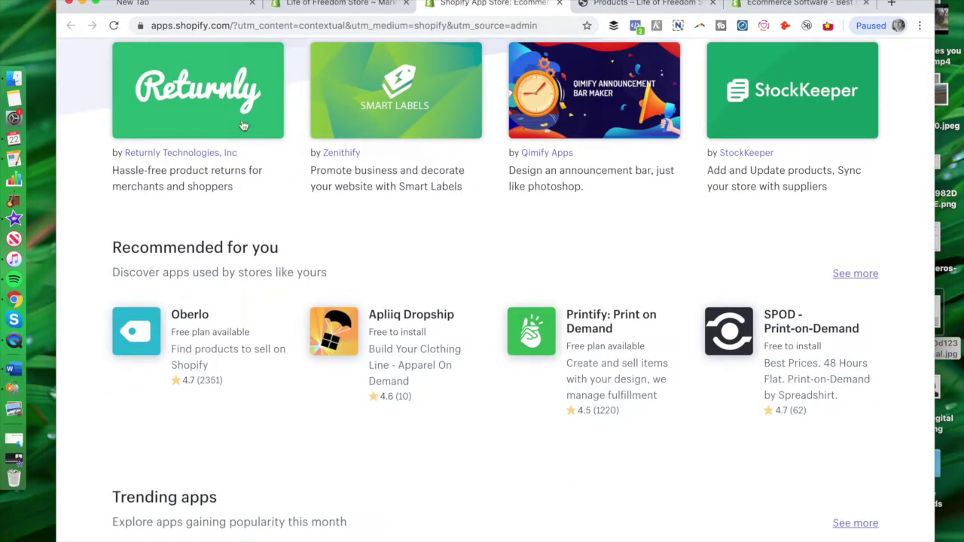
scroll(256, 173, "down", 3)
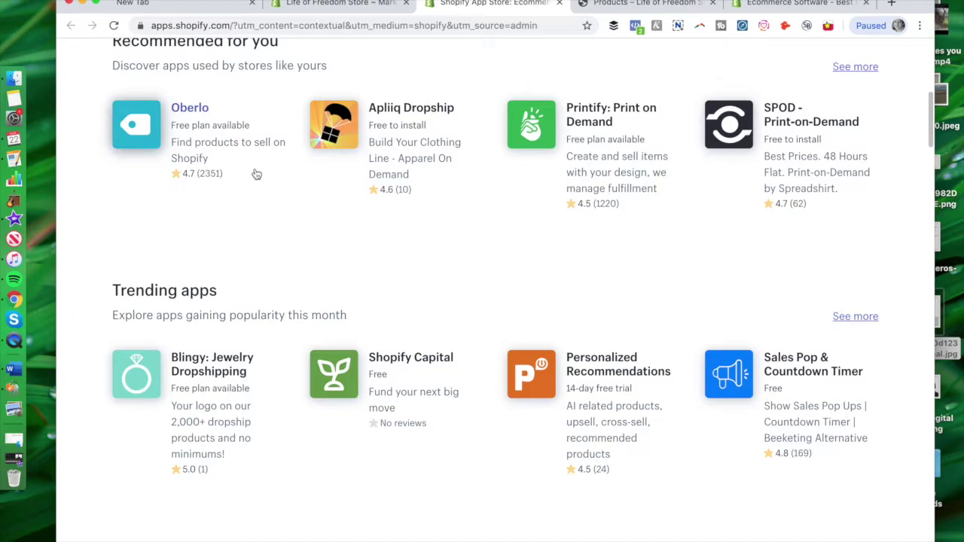
scroll(256, 173, "down", 1)
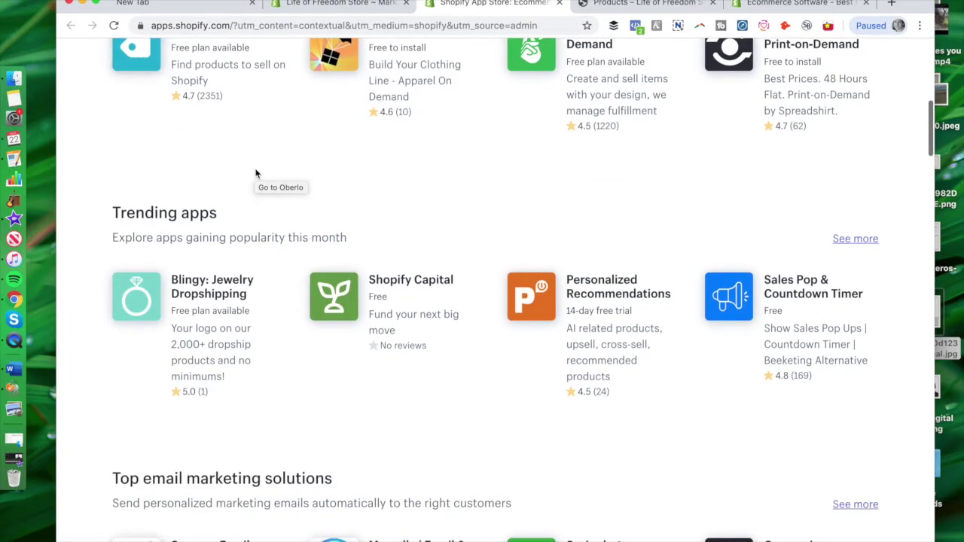
scroll(256, 174, "down", 1)
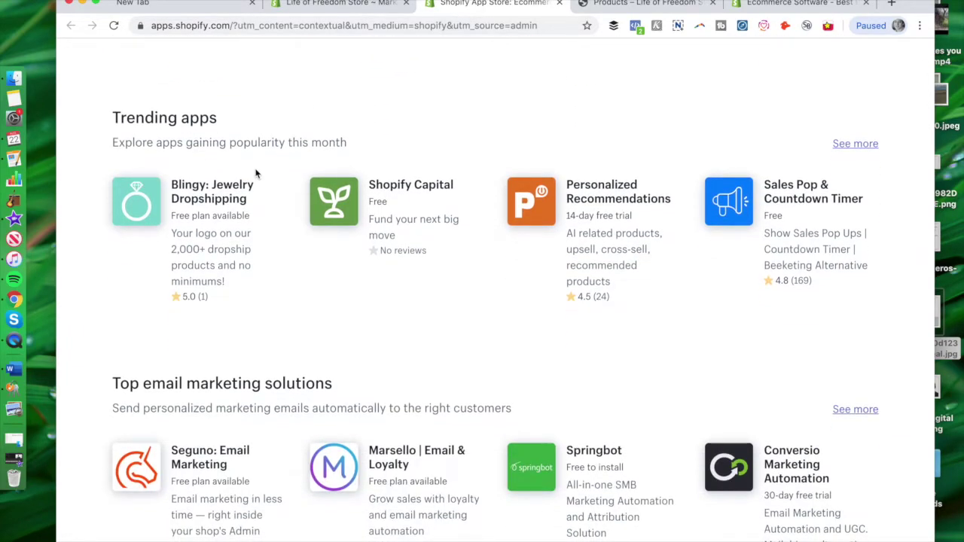
scroll(256, 173, "down", 4)
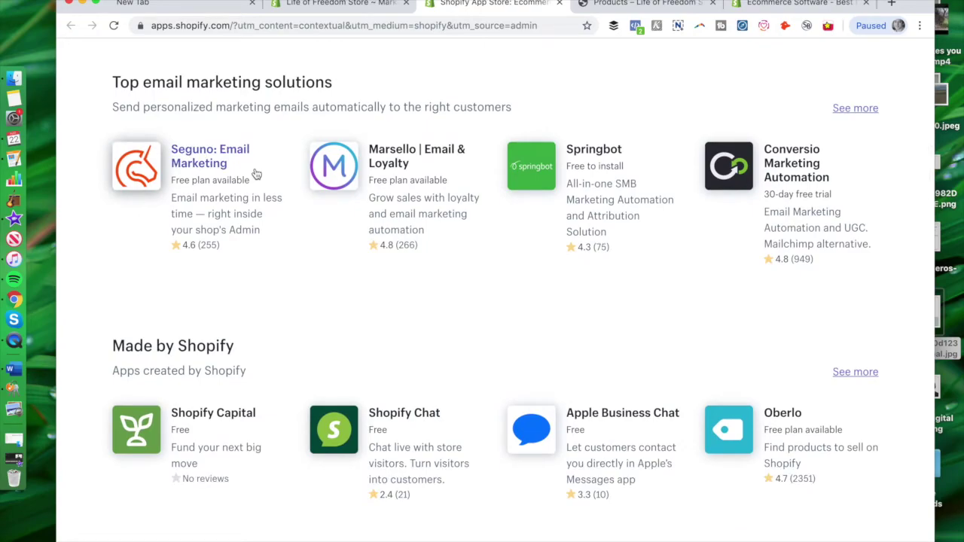
scroll(500, 247, "down", 3)
scroll(499, 248, "down", 1)
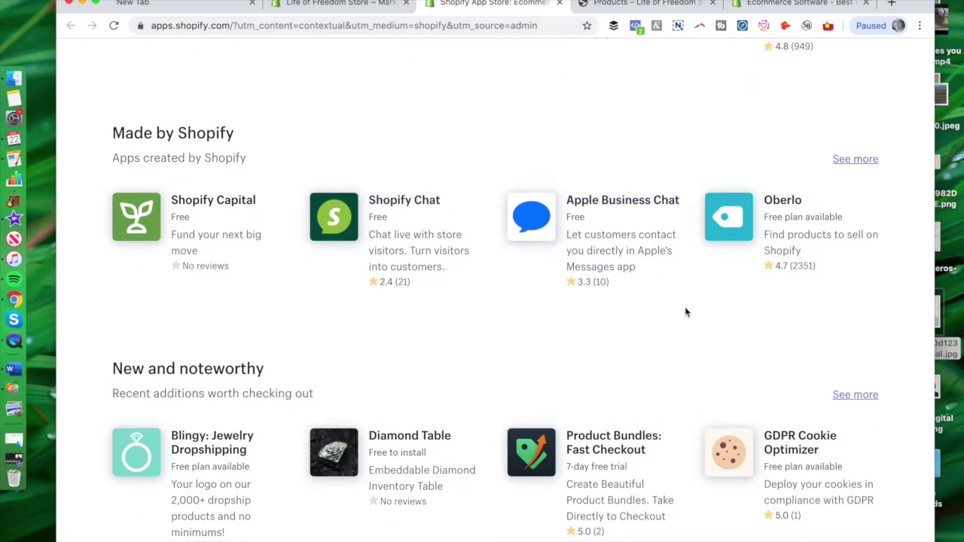
scroll(685, 294, "down", 5)
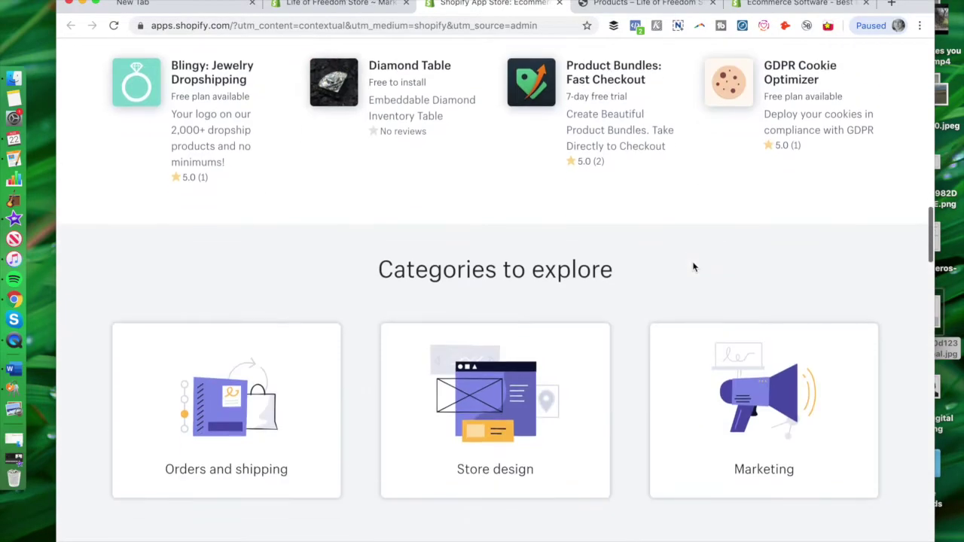
- Review the remaining home page app sections, from Places to sell through social proof, SEO and fulfillment to Customer support
scroll(693, 267, "down", 8)
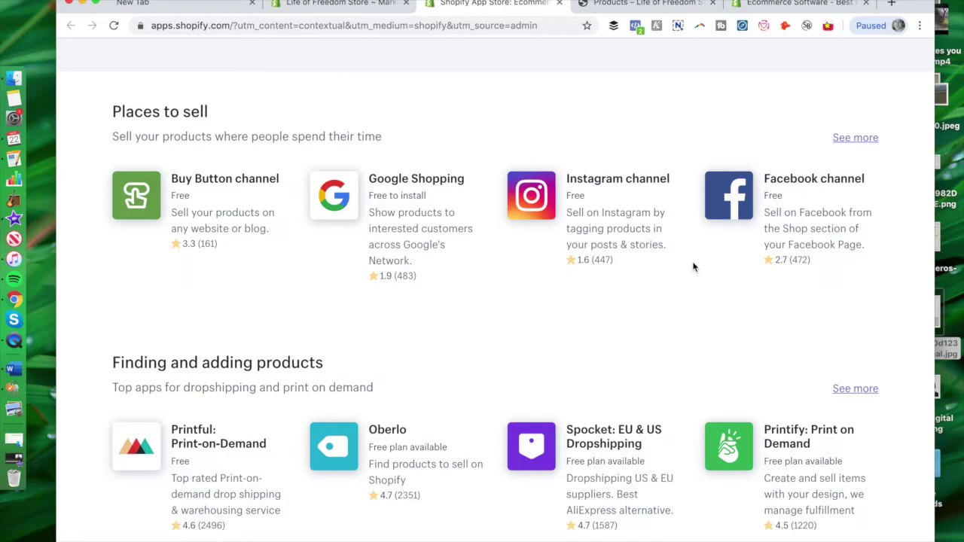
scroll(694, 267, "down", 10)
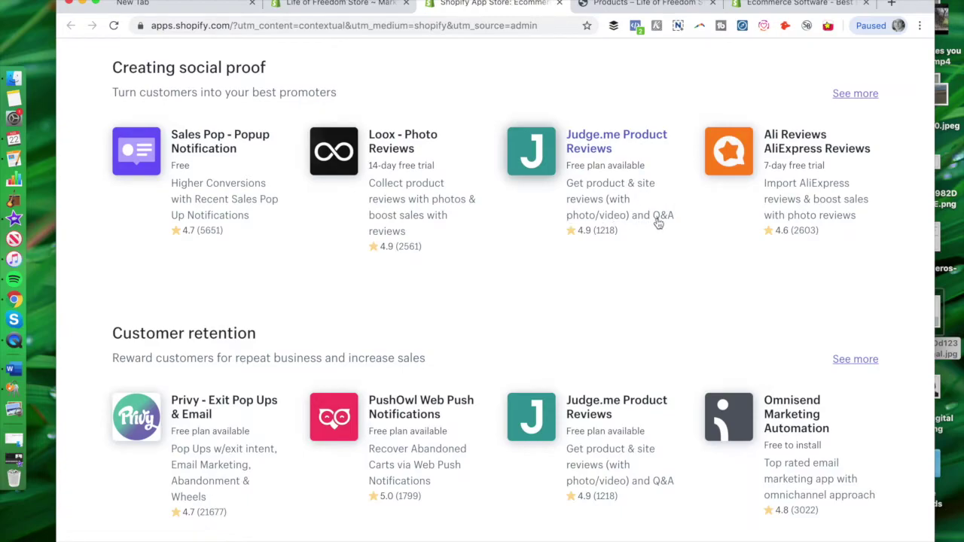
scroll(637, 215, "down", 3)
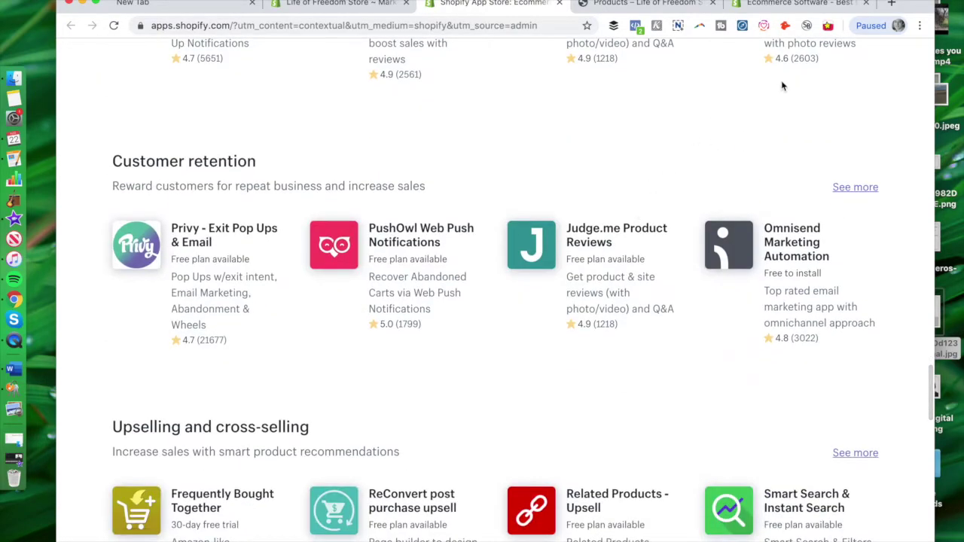
scroll(782, 86, "up", 2)
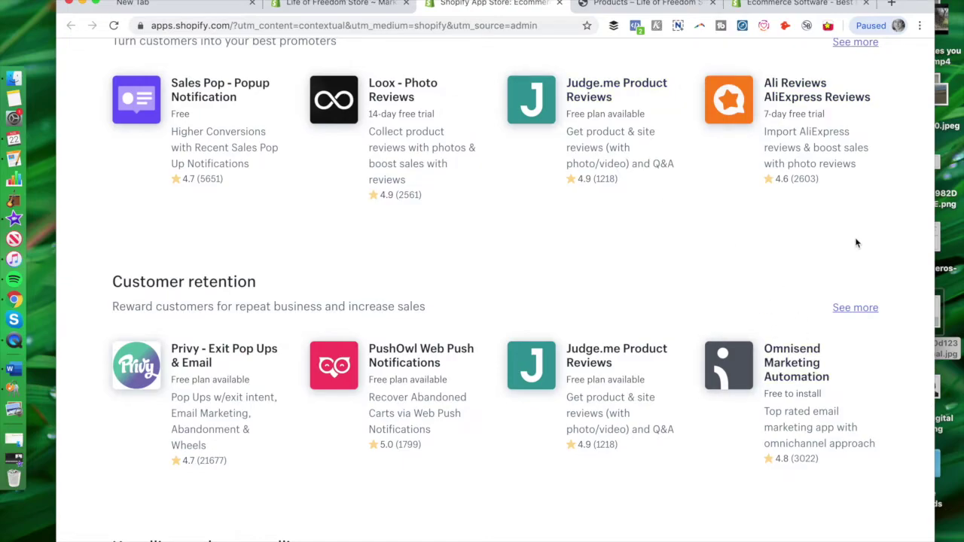
scroll(599, 256, "down", 6)
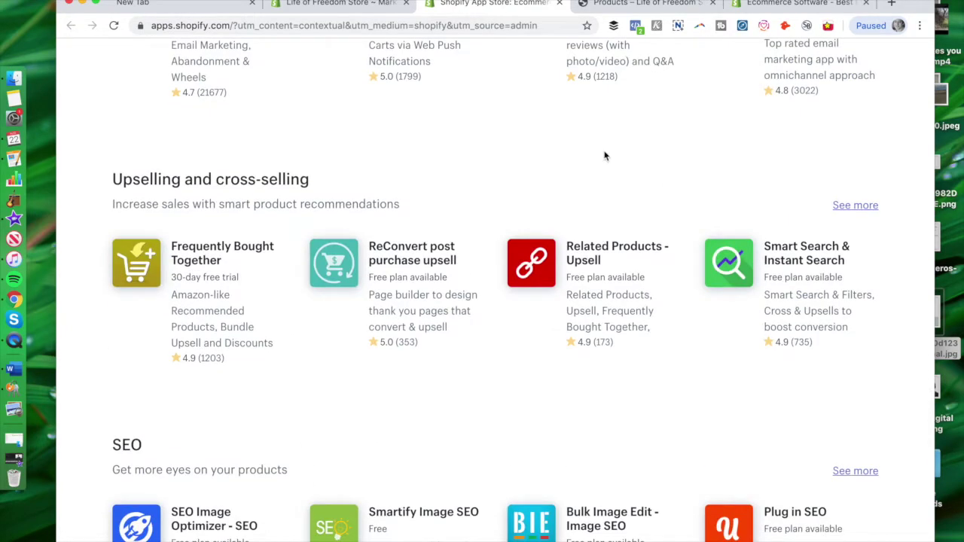
scroll(605, 151, "down", 7)
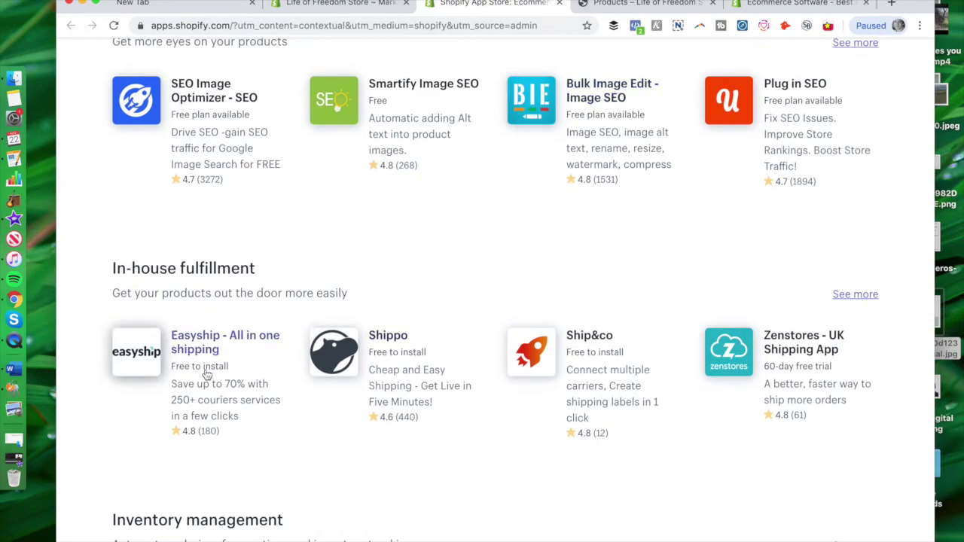
scroll(207, 375, "down", 7)
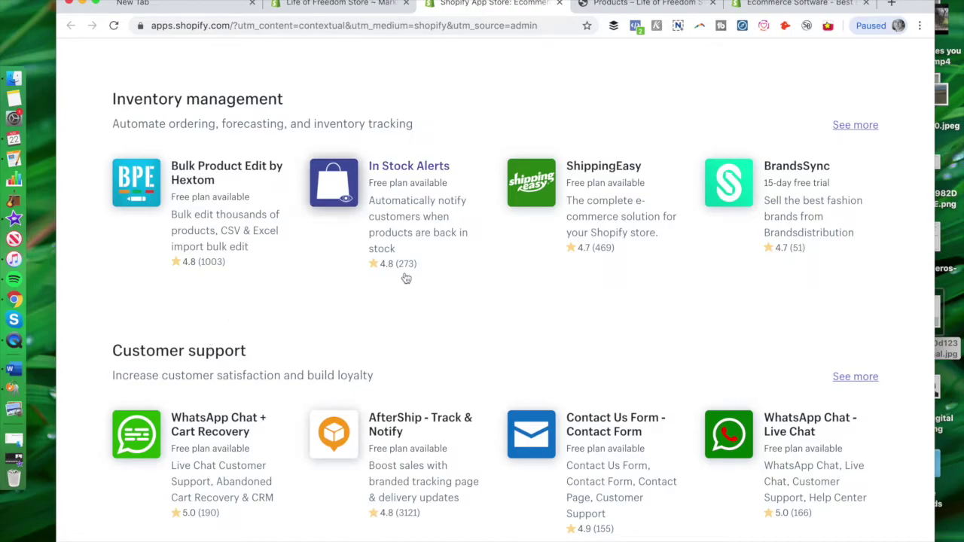
scroll(405, 259, "down", 5)
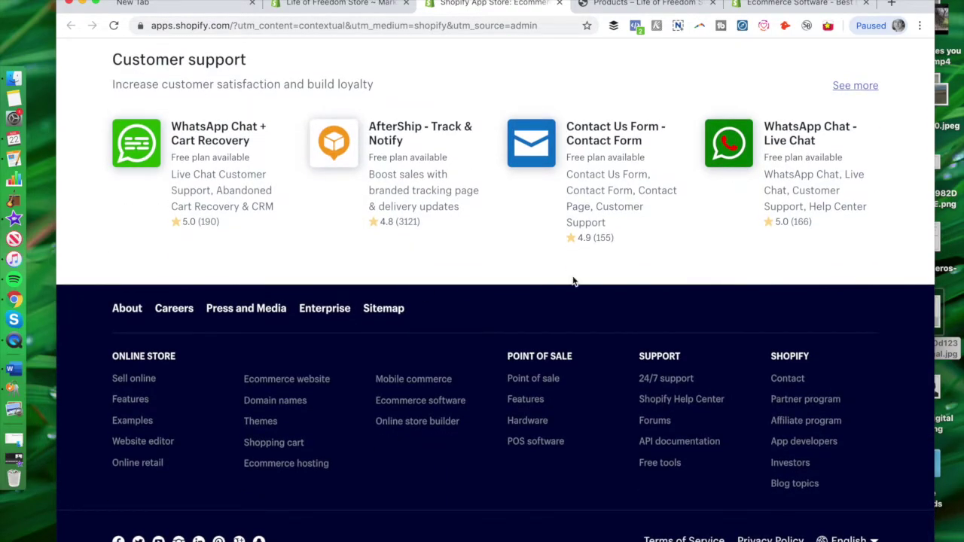
scroll(574, 281, "up", 8)
scroll(573, 281, "up", 10)
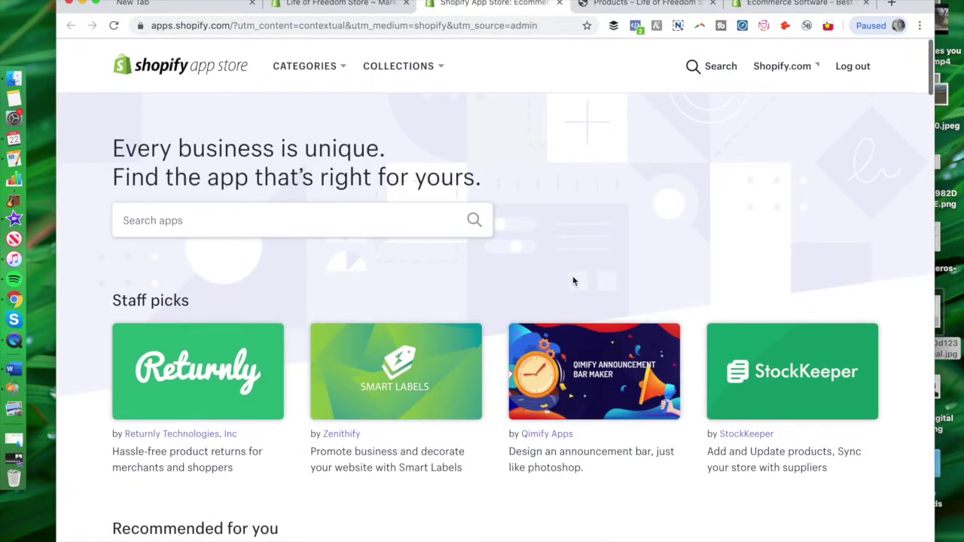
- Open the Growing your business app collection and look through the apps on its first page
left_click(426, 67)
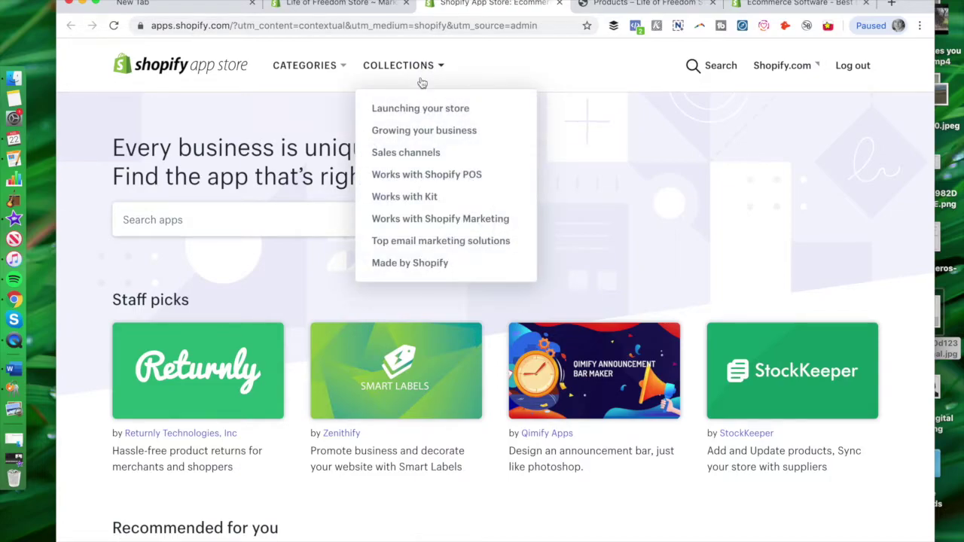
left_click(408, 129)
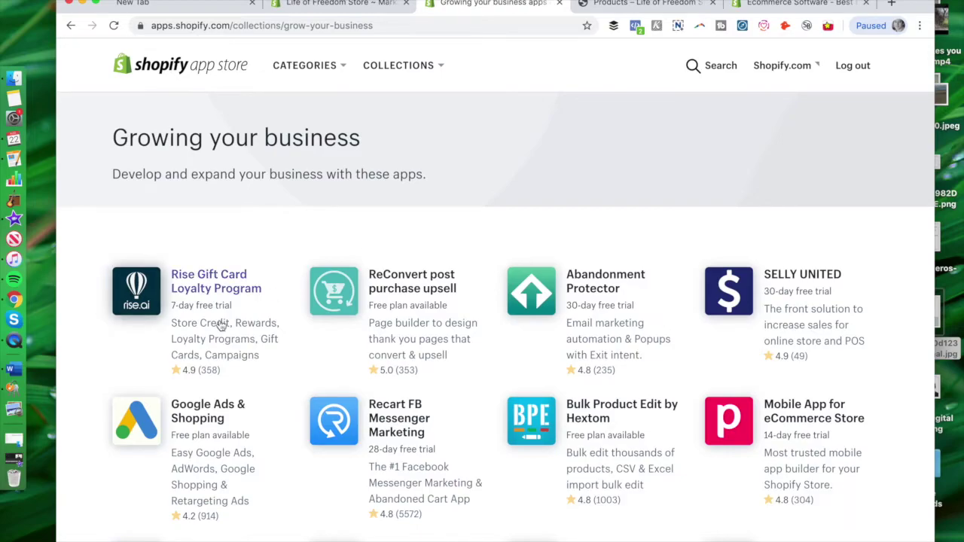
scroll(223, 324, "down", 5)
scroll(181, 339, "up", 2)
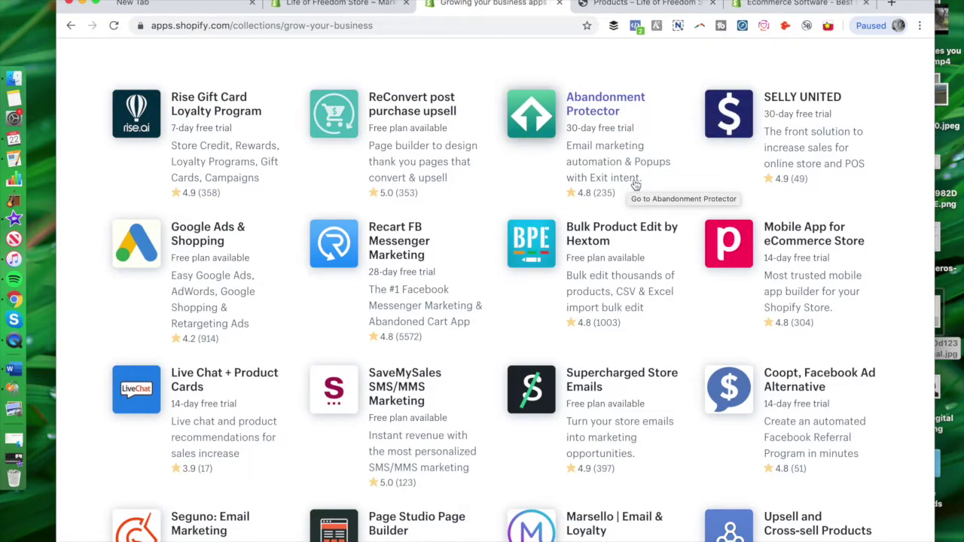
scroll(637, 185, "down", 3)
scroll(637, 180, "up", 1)
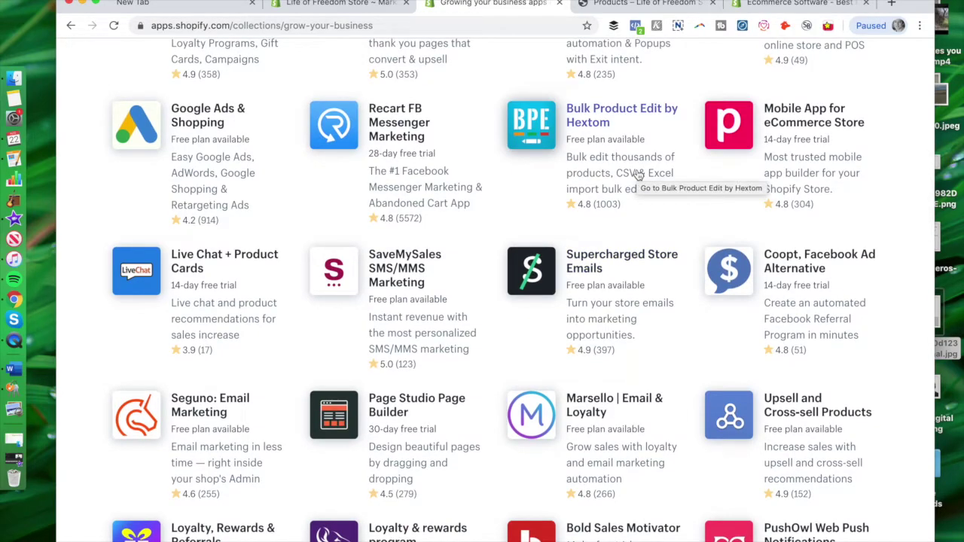
scroll(637, 175, "down", 5)
scroll(637, 177, "up", 1)
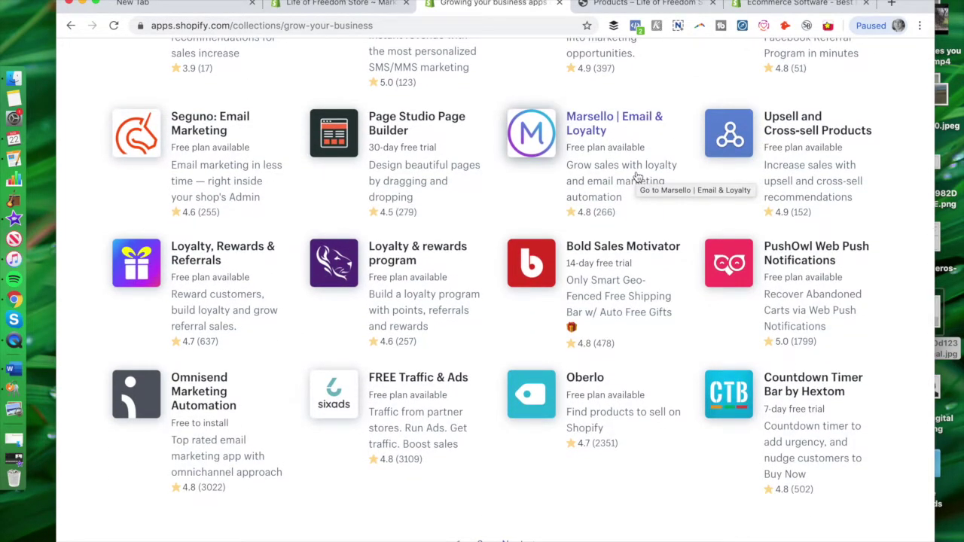
scroll(638, 175, "down", 4)
scroll(637, 176, "up", 4)
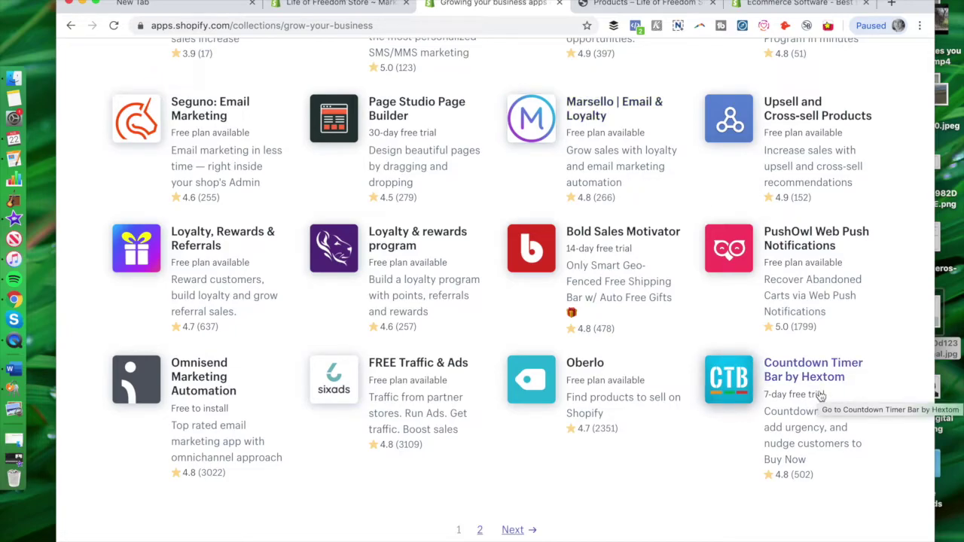
scroll(822, 395, "up", 20)
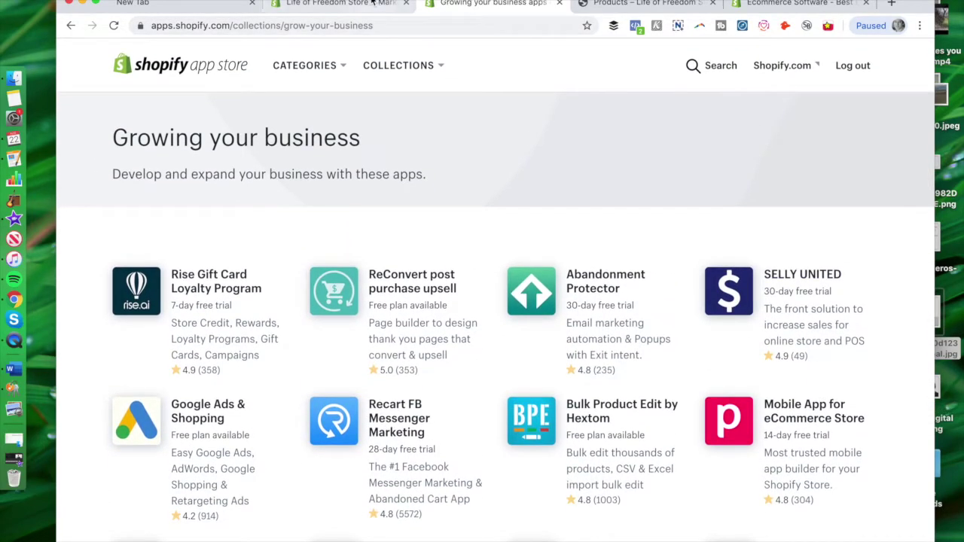
- Open the Accounting and taxes subcategory of the Finances apps and look over the listed apps
left_click(335, 65)
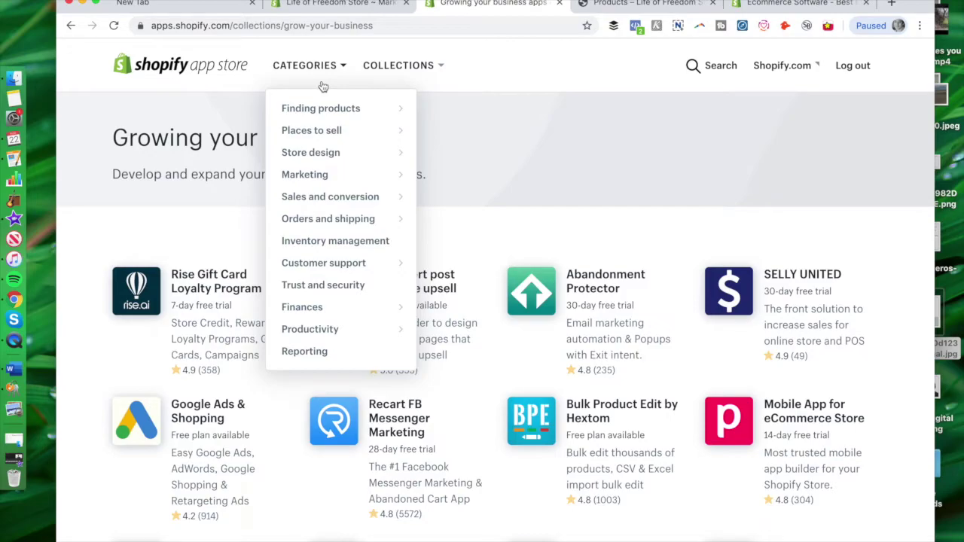
mouse_move(321, 306)
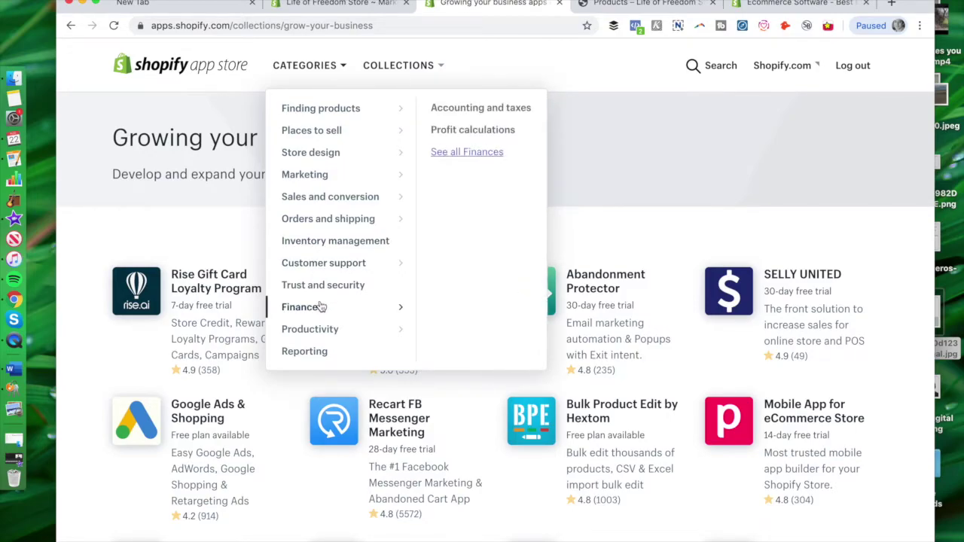
left_click(320, 307)
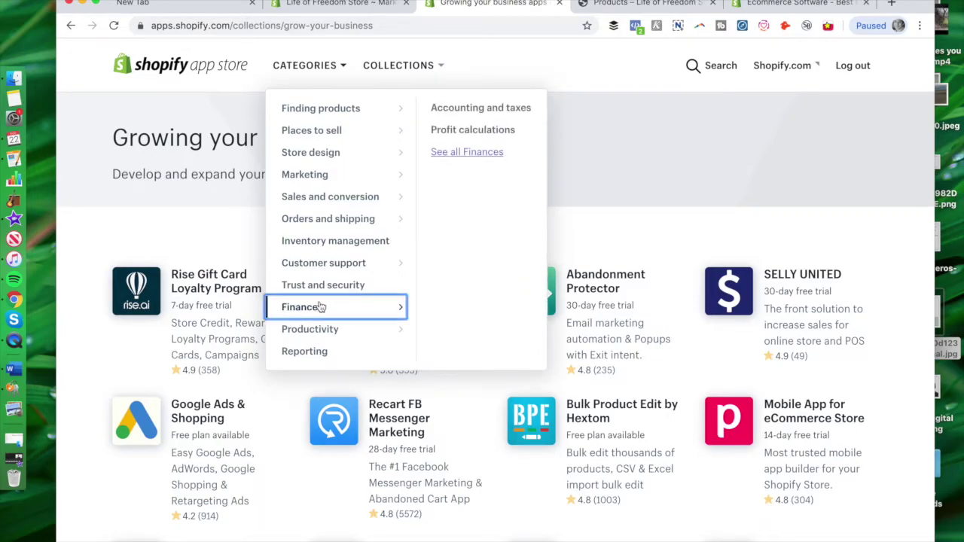
left_click(461, 115)
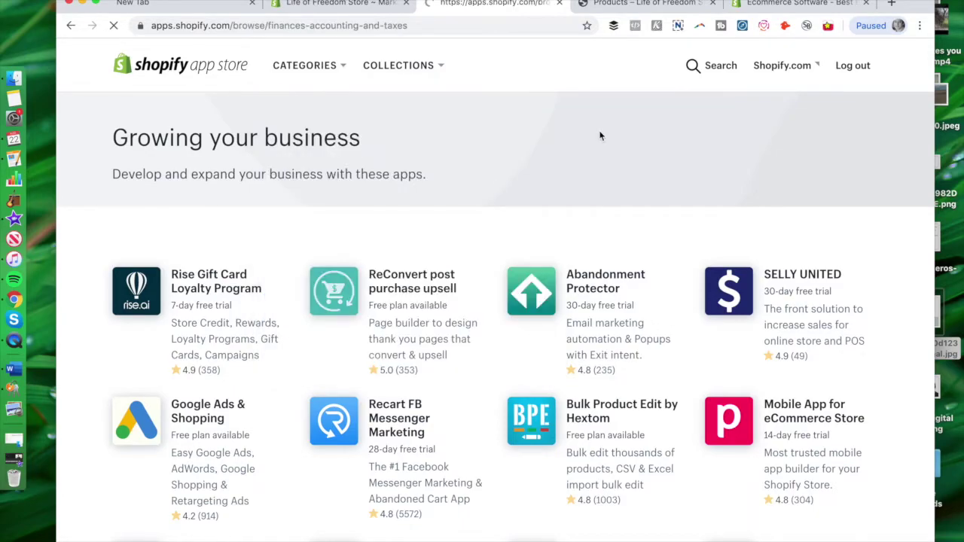
scroll(550, 196, "down", 3)
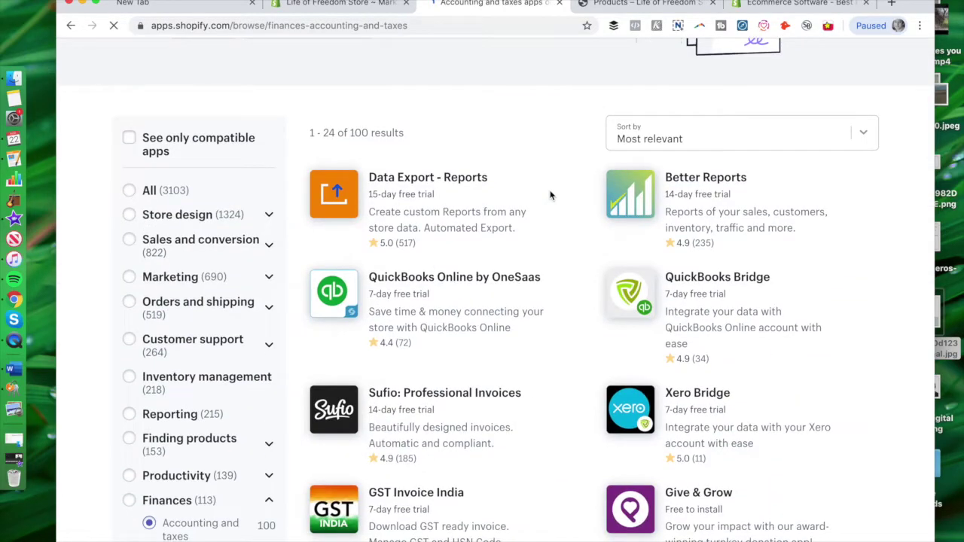
scroll(550, 196, "down", 1)
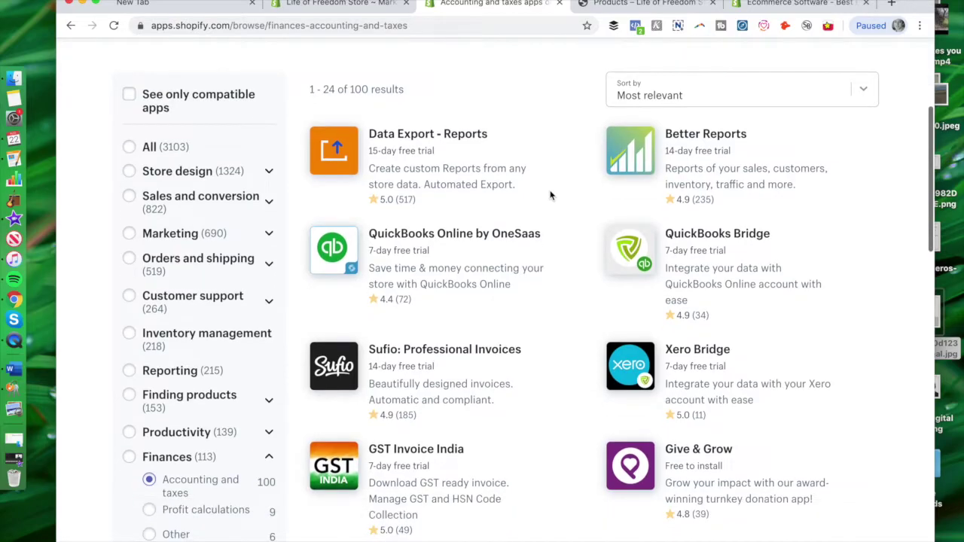
- Look through the rest of the accounting and taxes apps on the first results page and the list of app collections
scroll(550, 195, "down", 5)
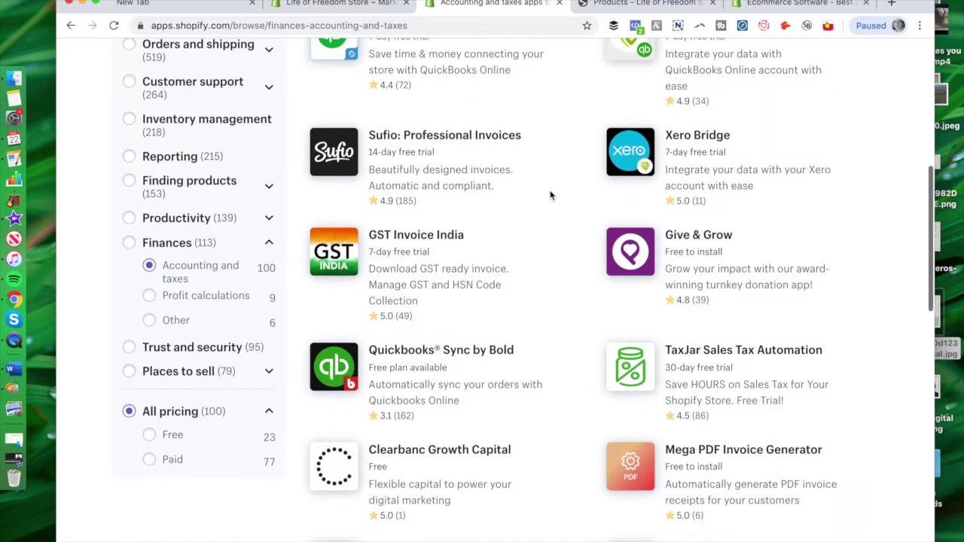
scroll(549, 196, "down", 15)
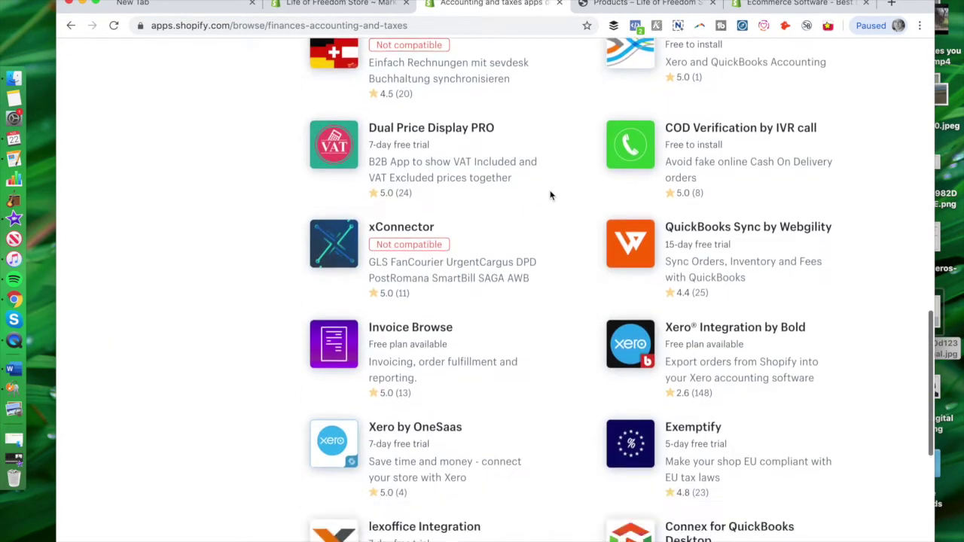
scroll(550, 196, "up", 20)
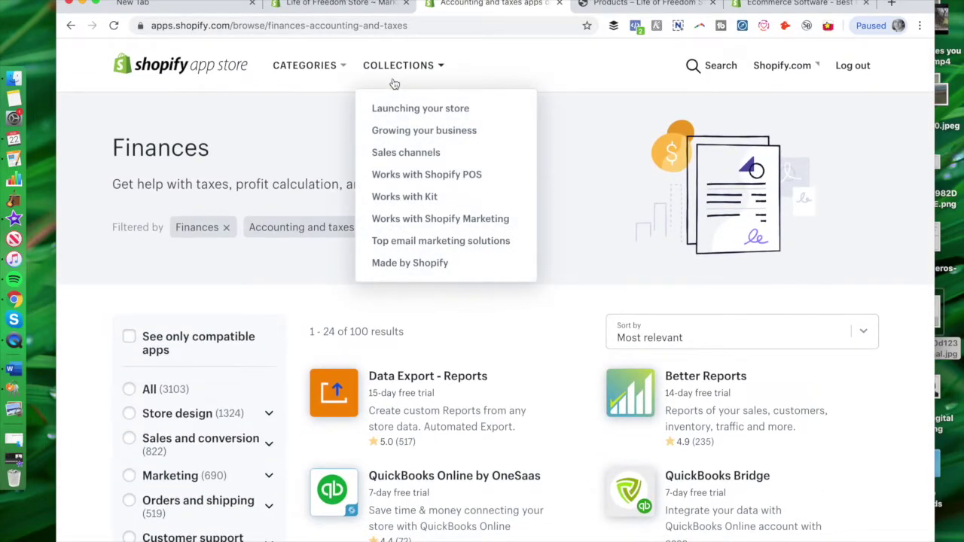
mouse_move(283, 79)
- Open the Life of Freedom Vintage Cotton Twill Cap from the live store's catalog and review its photos and description
left_click(339, 4)
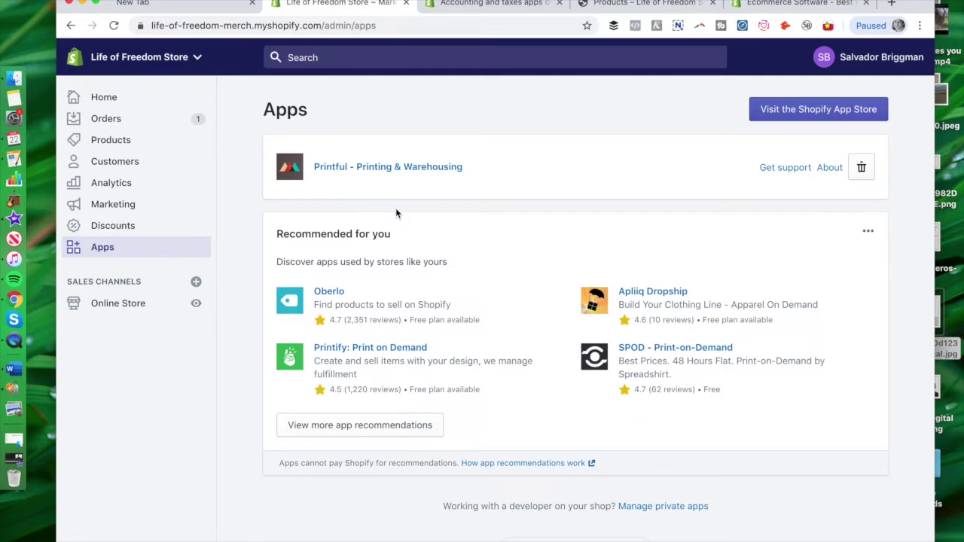
left_click(633, 5)
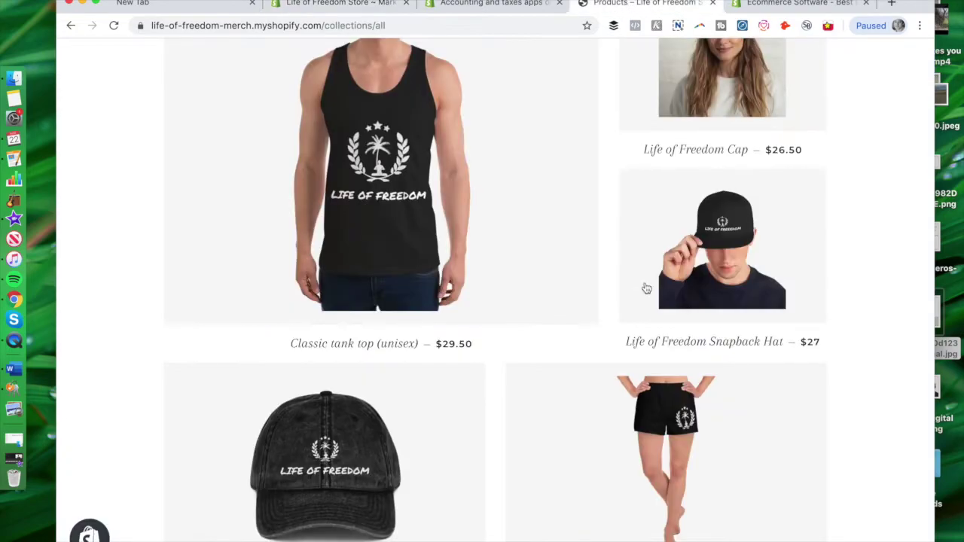
scroll(734, 244, "down", 5)
left_click(381, 243)
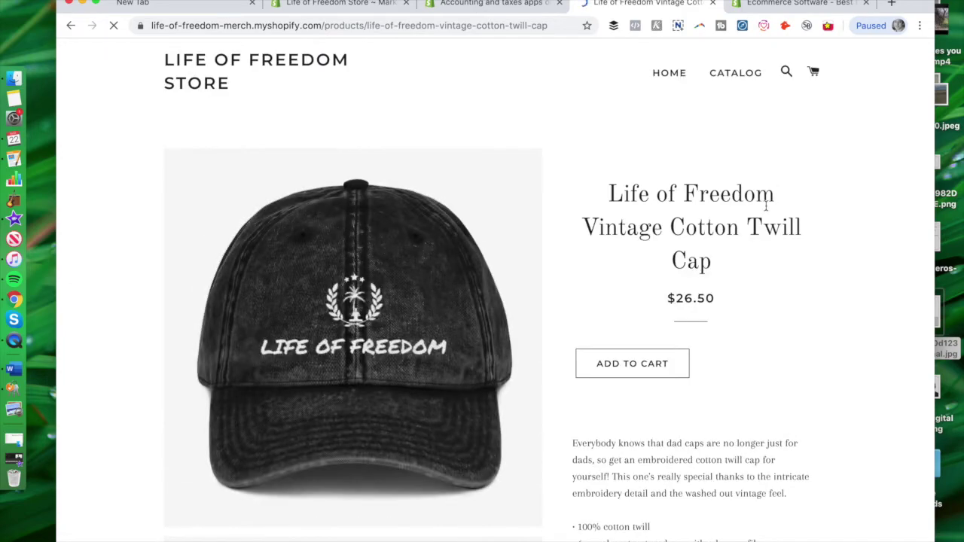
scroll(769, 211, "down", 6)
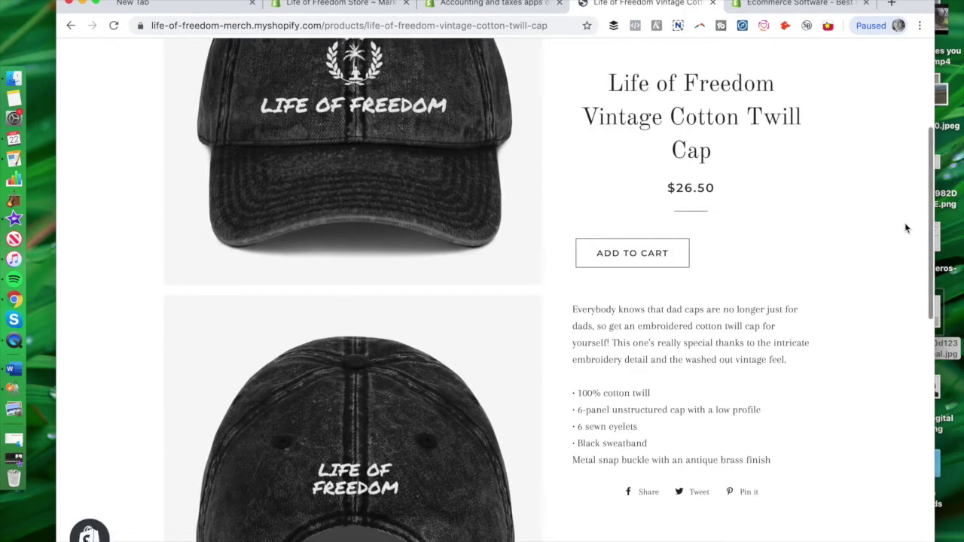
scroll(905, 222, "down", 4)
scroll(905, 223, "up", 4)
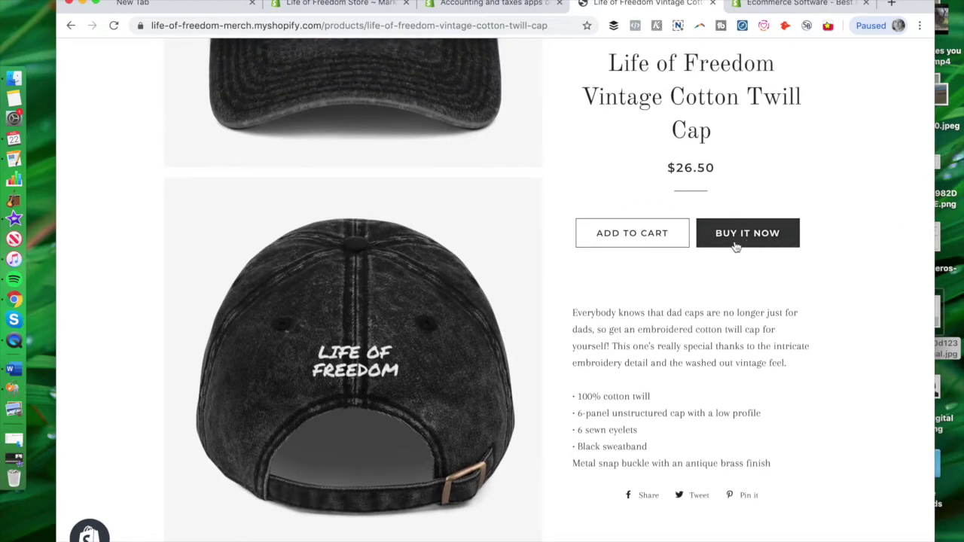
- Add one Vintage Cotton Twill Cap to the cart, proceed to checkout and look over the contact and shipping information form
left_click(661, 239)
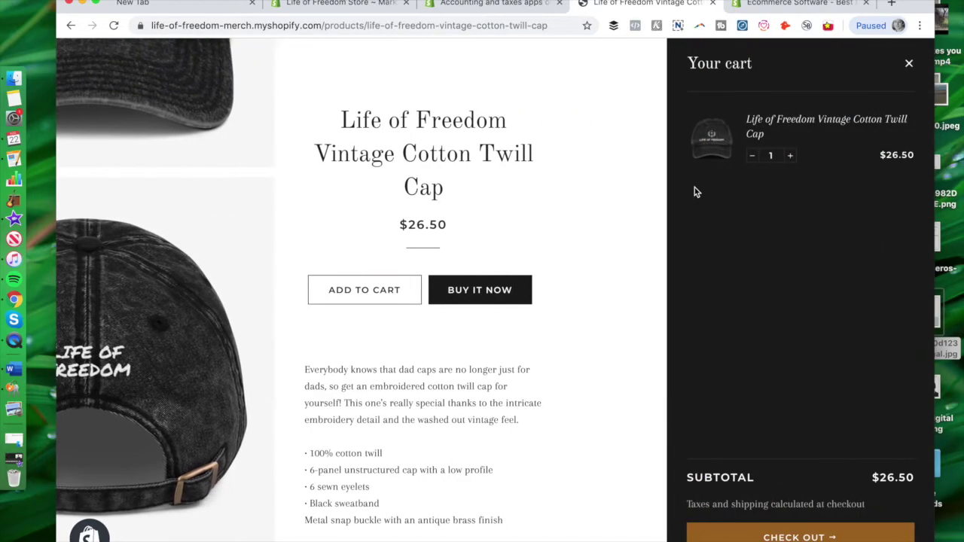
left_click(801, 536)
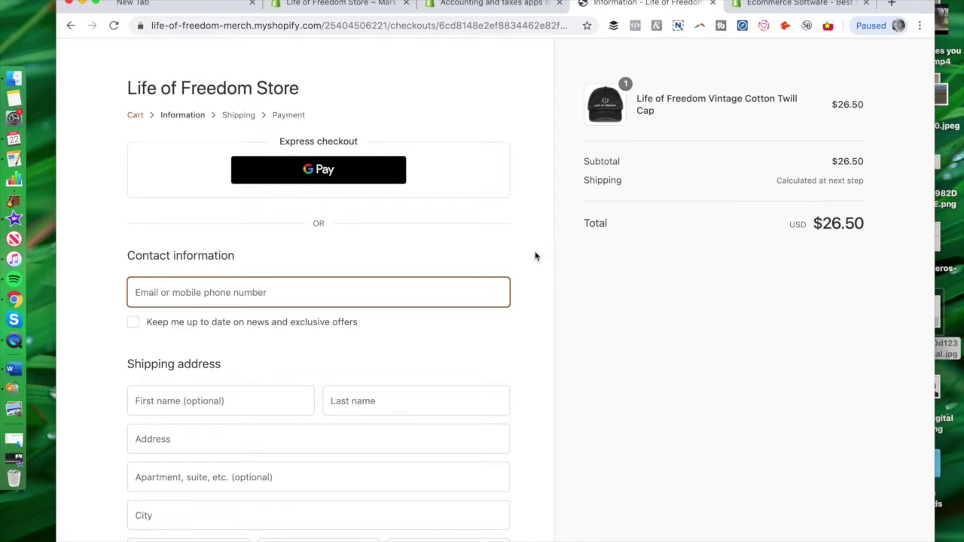
scroll(535, 256, "down", 3)
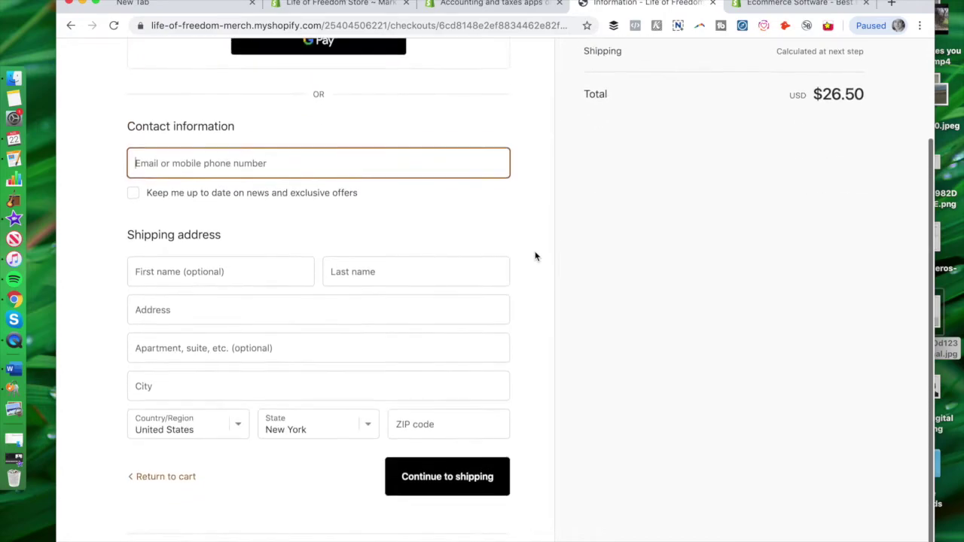
scroll(535, 257, "up", 3)
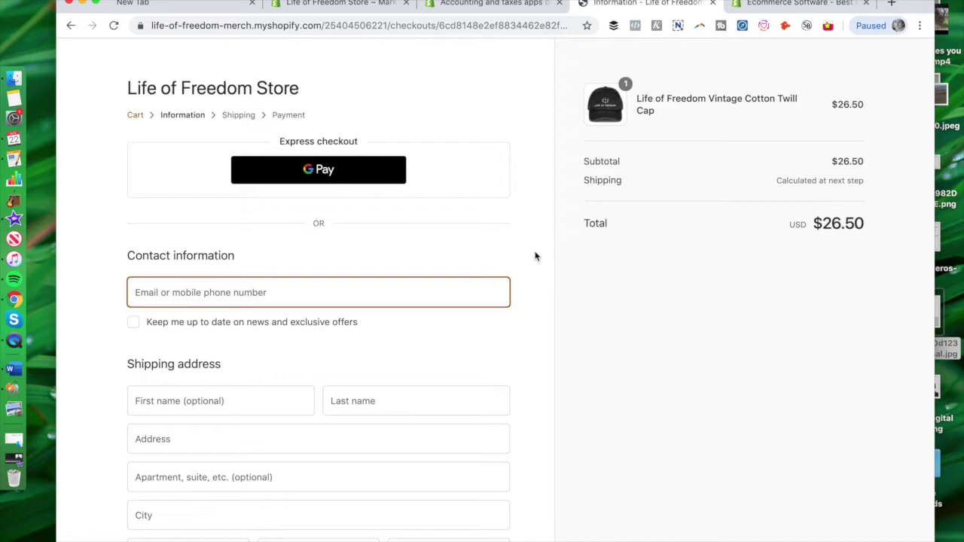
- Return to the store admin and look over the setup suggestions on its Home page
left_click(523, 10)
left_click(342, 6)
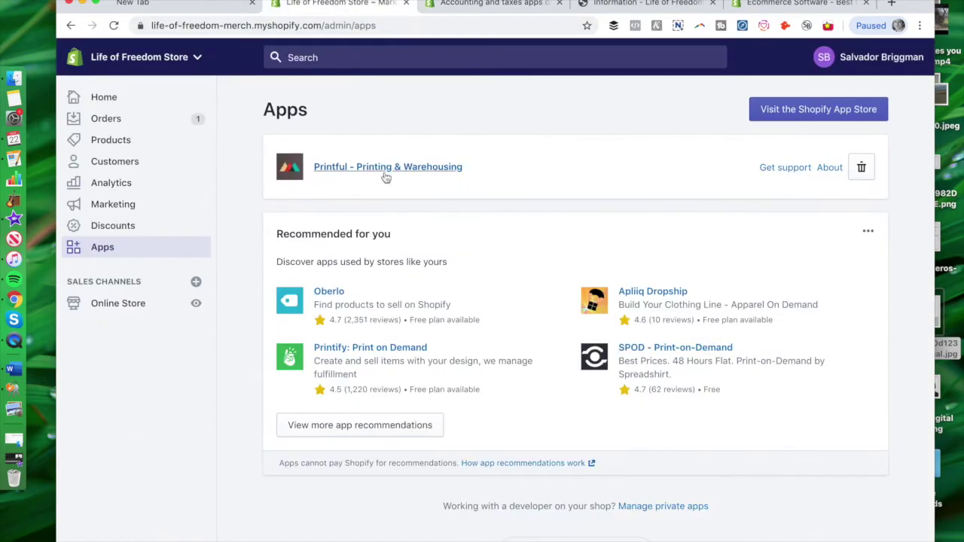
left_click(112, 108)
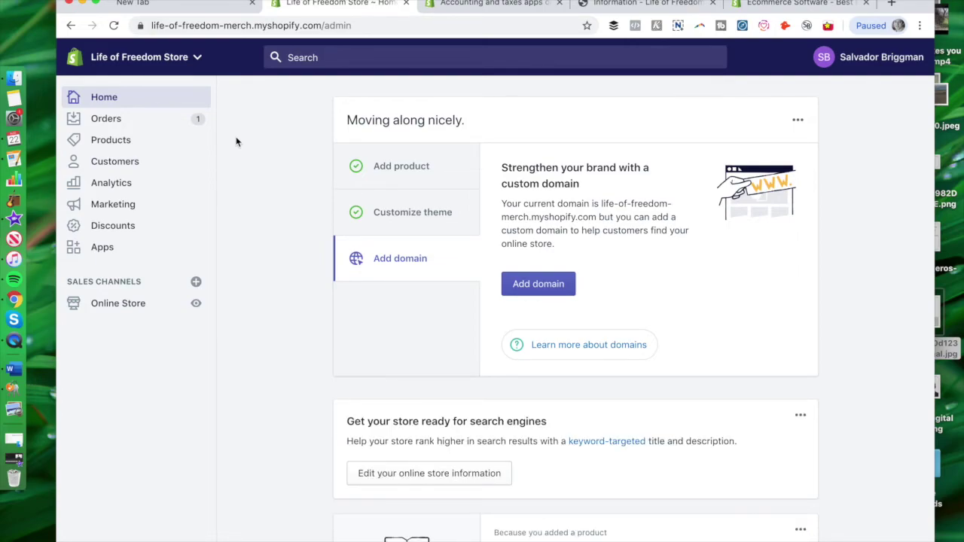
scroll(267, 216, "down", 15)
- View the live online store from the admin and look through its homepage down to the collection list
left_click(195, 303)
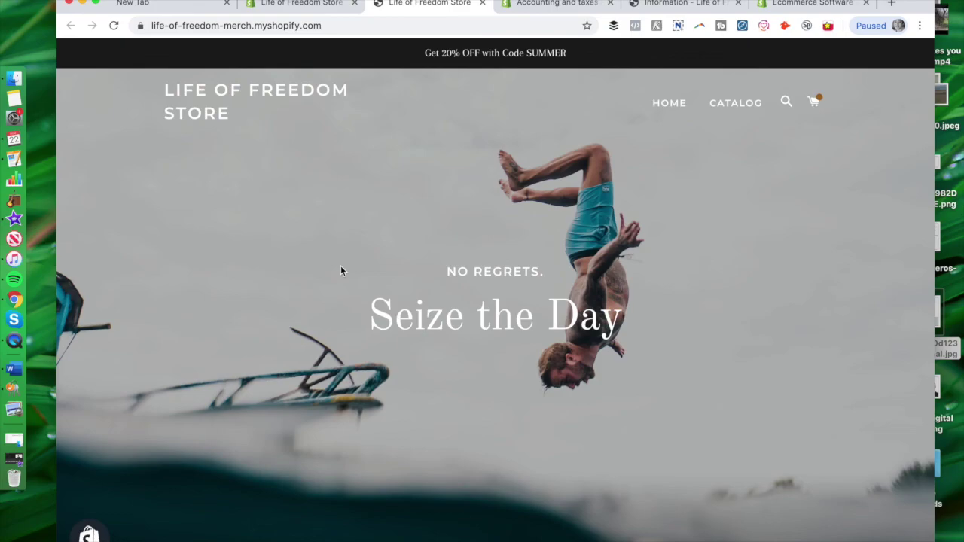
scroll(341, 272, "down", 15)
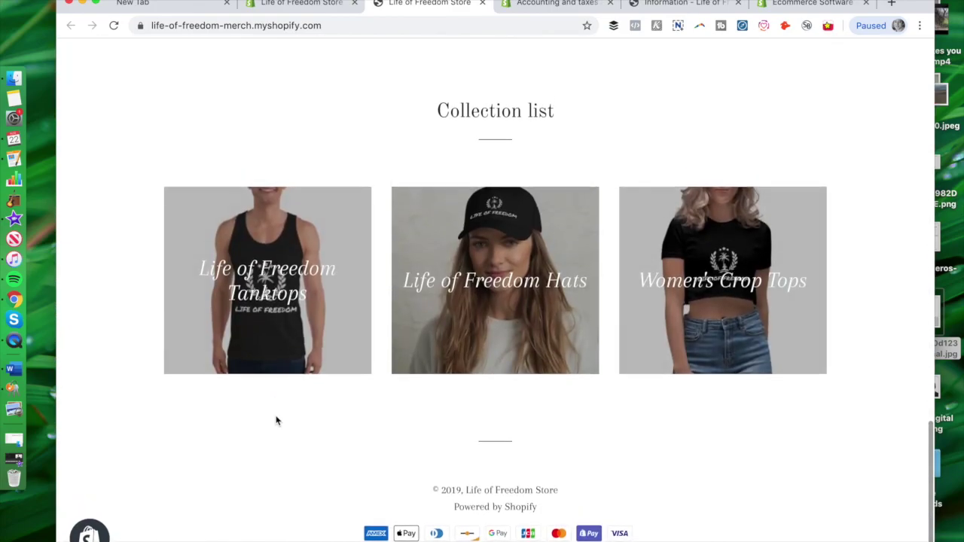
scroll(234, 478, "up", 10)
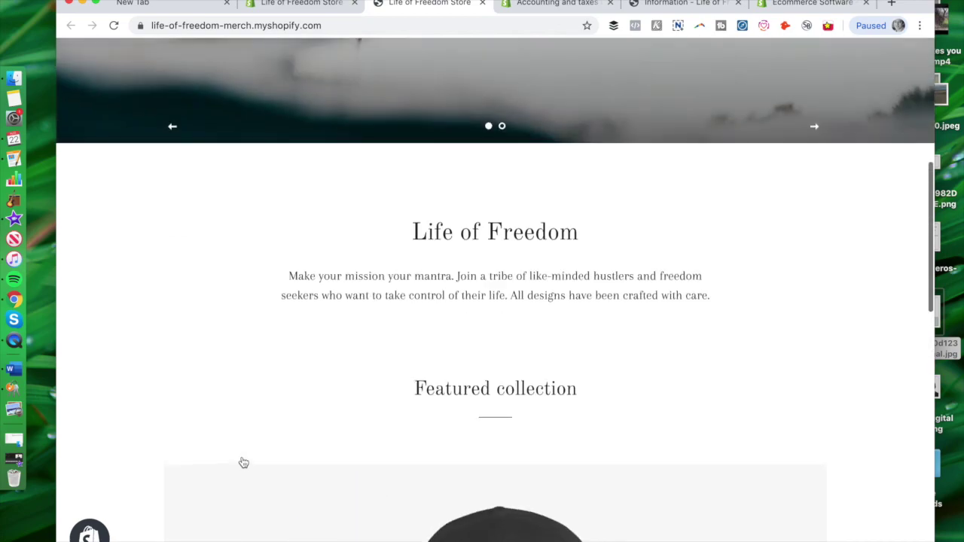